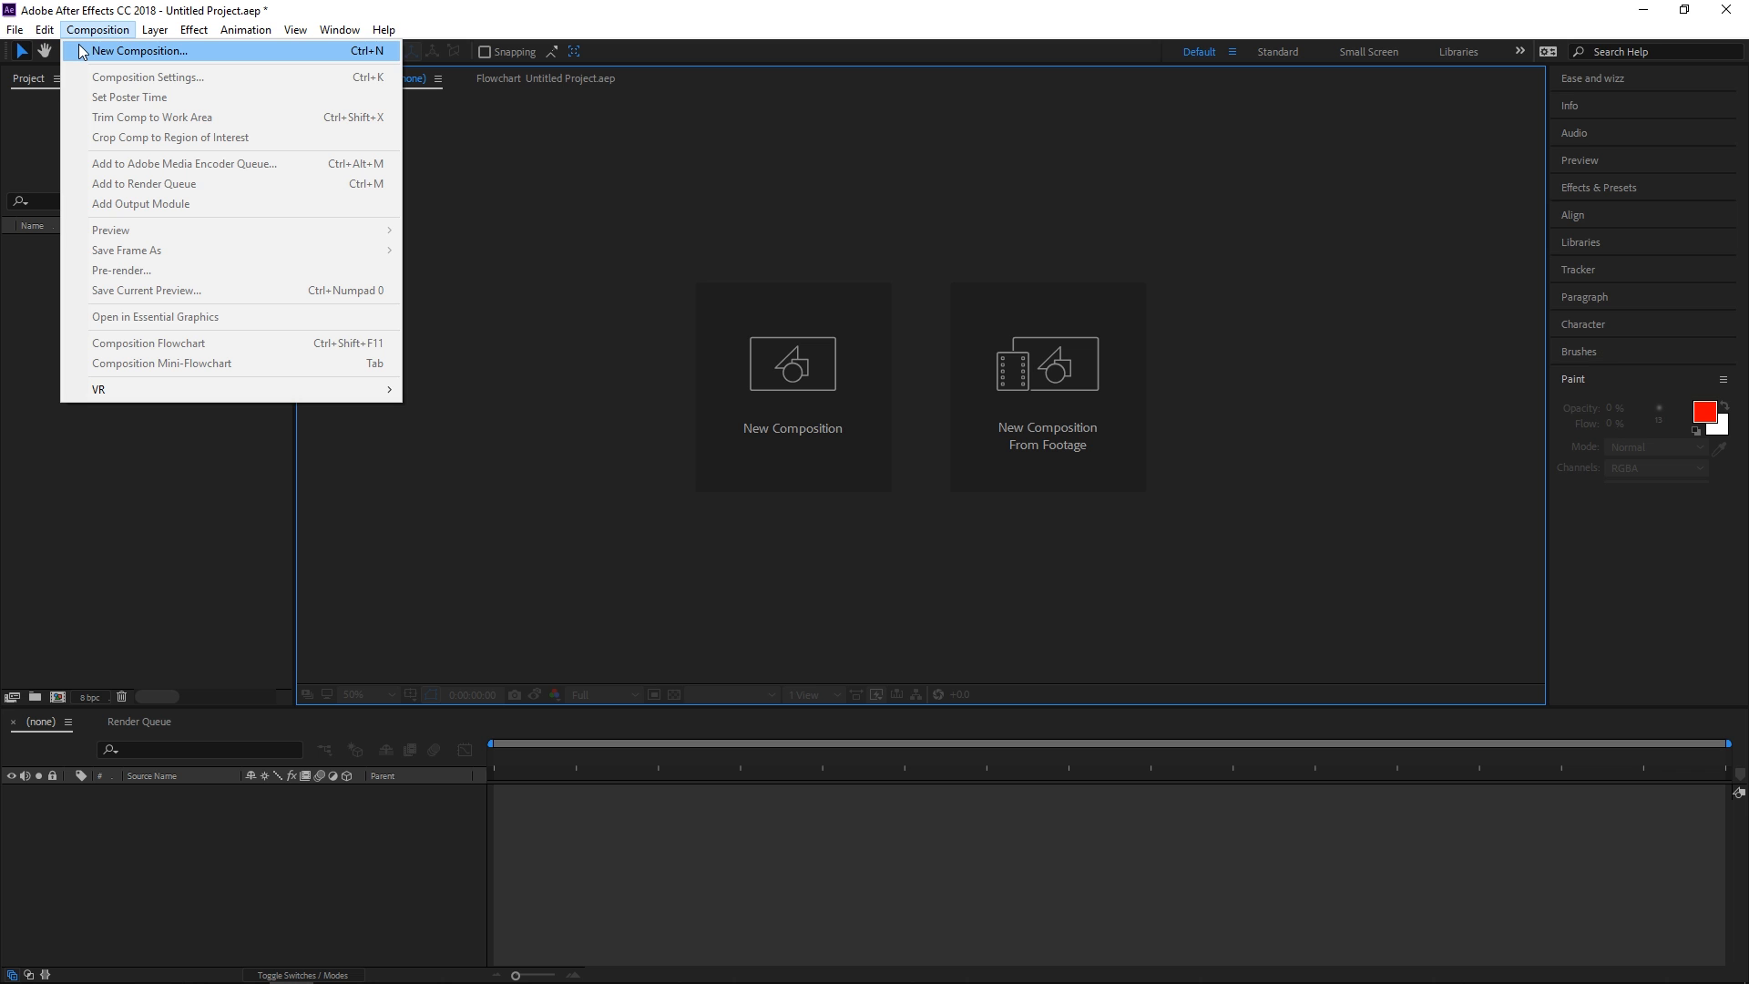
Create a 1920x1080, 12-frame composition and rename it BruxinhaVoando
{"action": "left_click", "coordinate": [137, 51]}
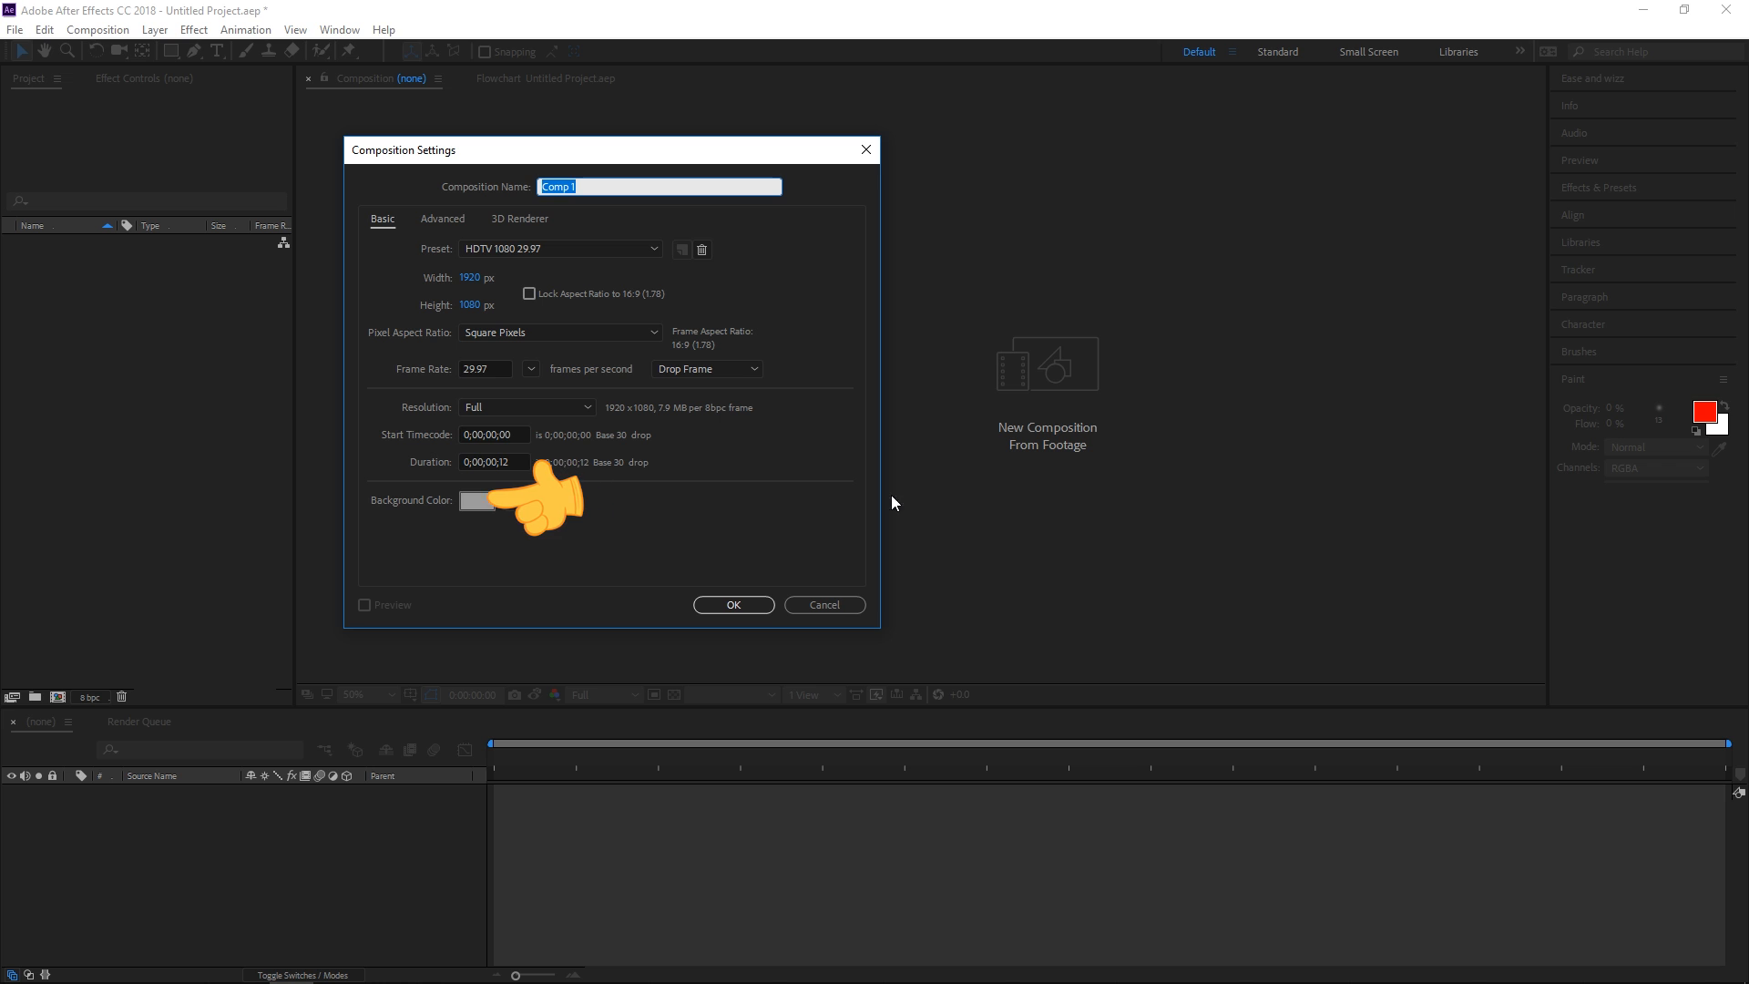
{"action": "left_click", "coordinate": [753, 606]}
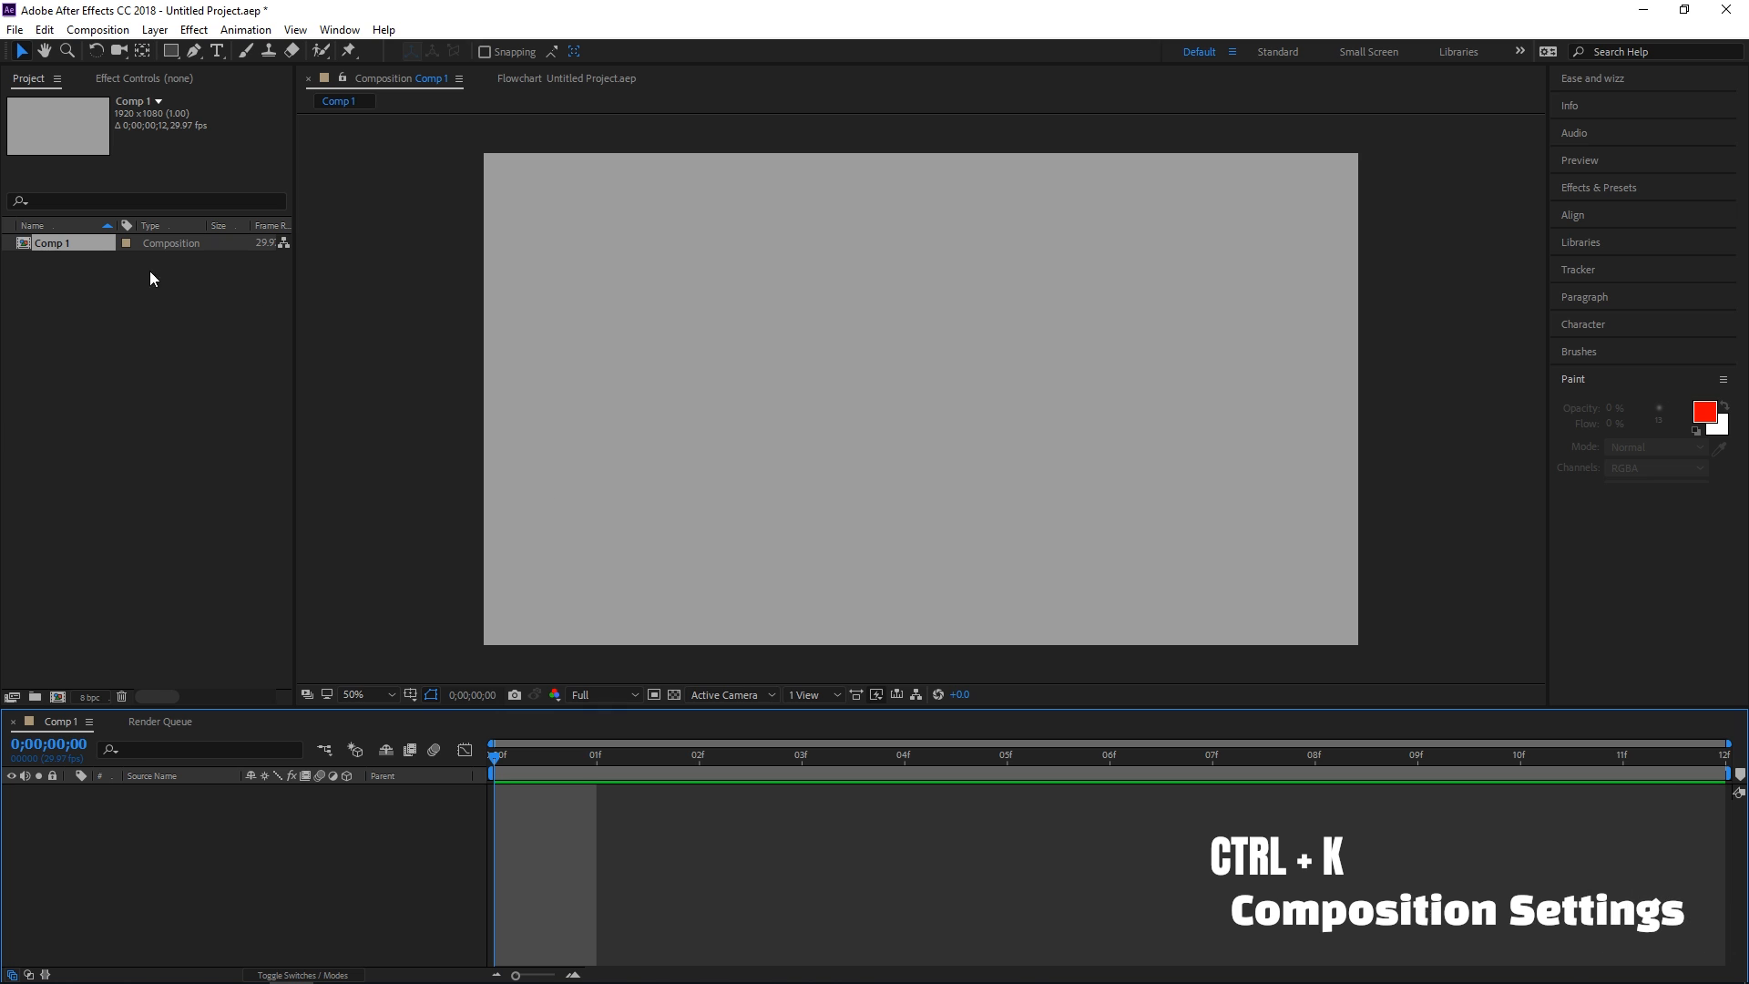
{"action": "right_click", "coordinate": [78, 243]}
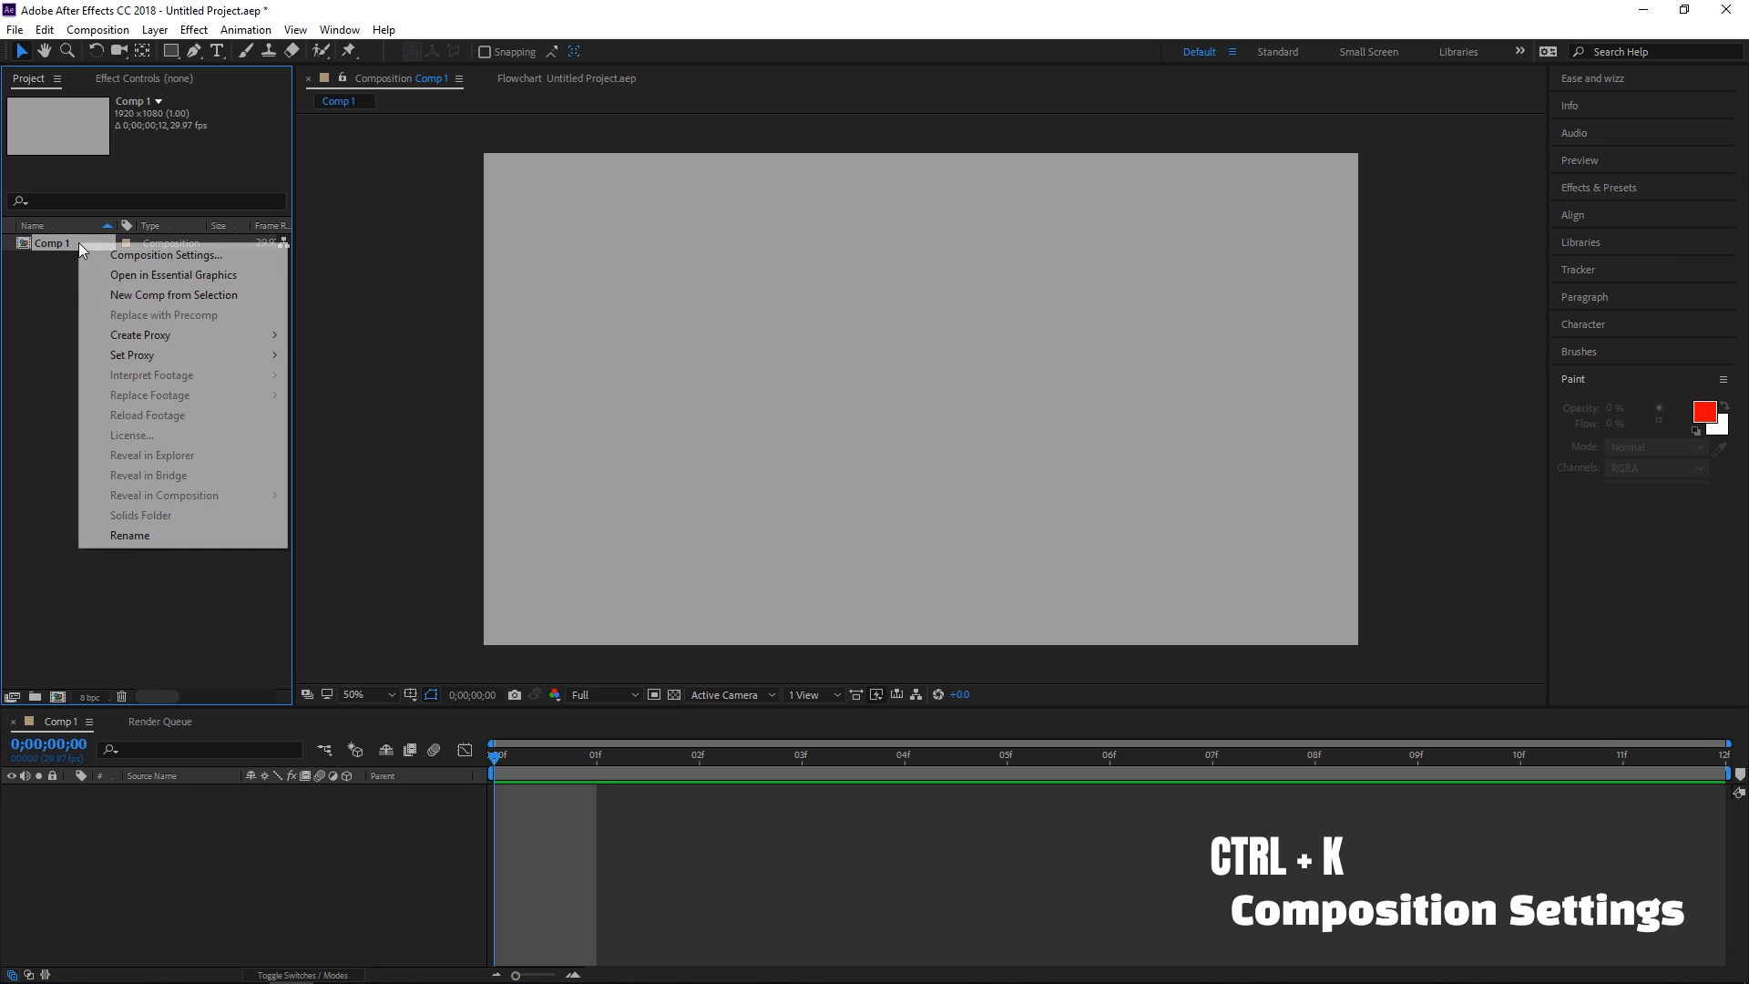
{"action": "left_click", "coordinate": [129, 532]}
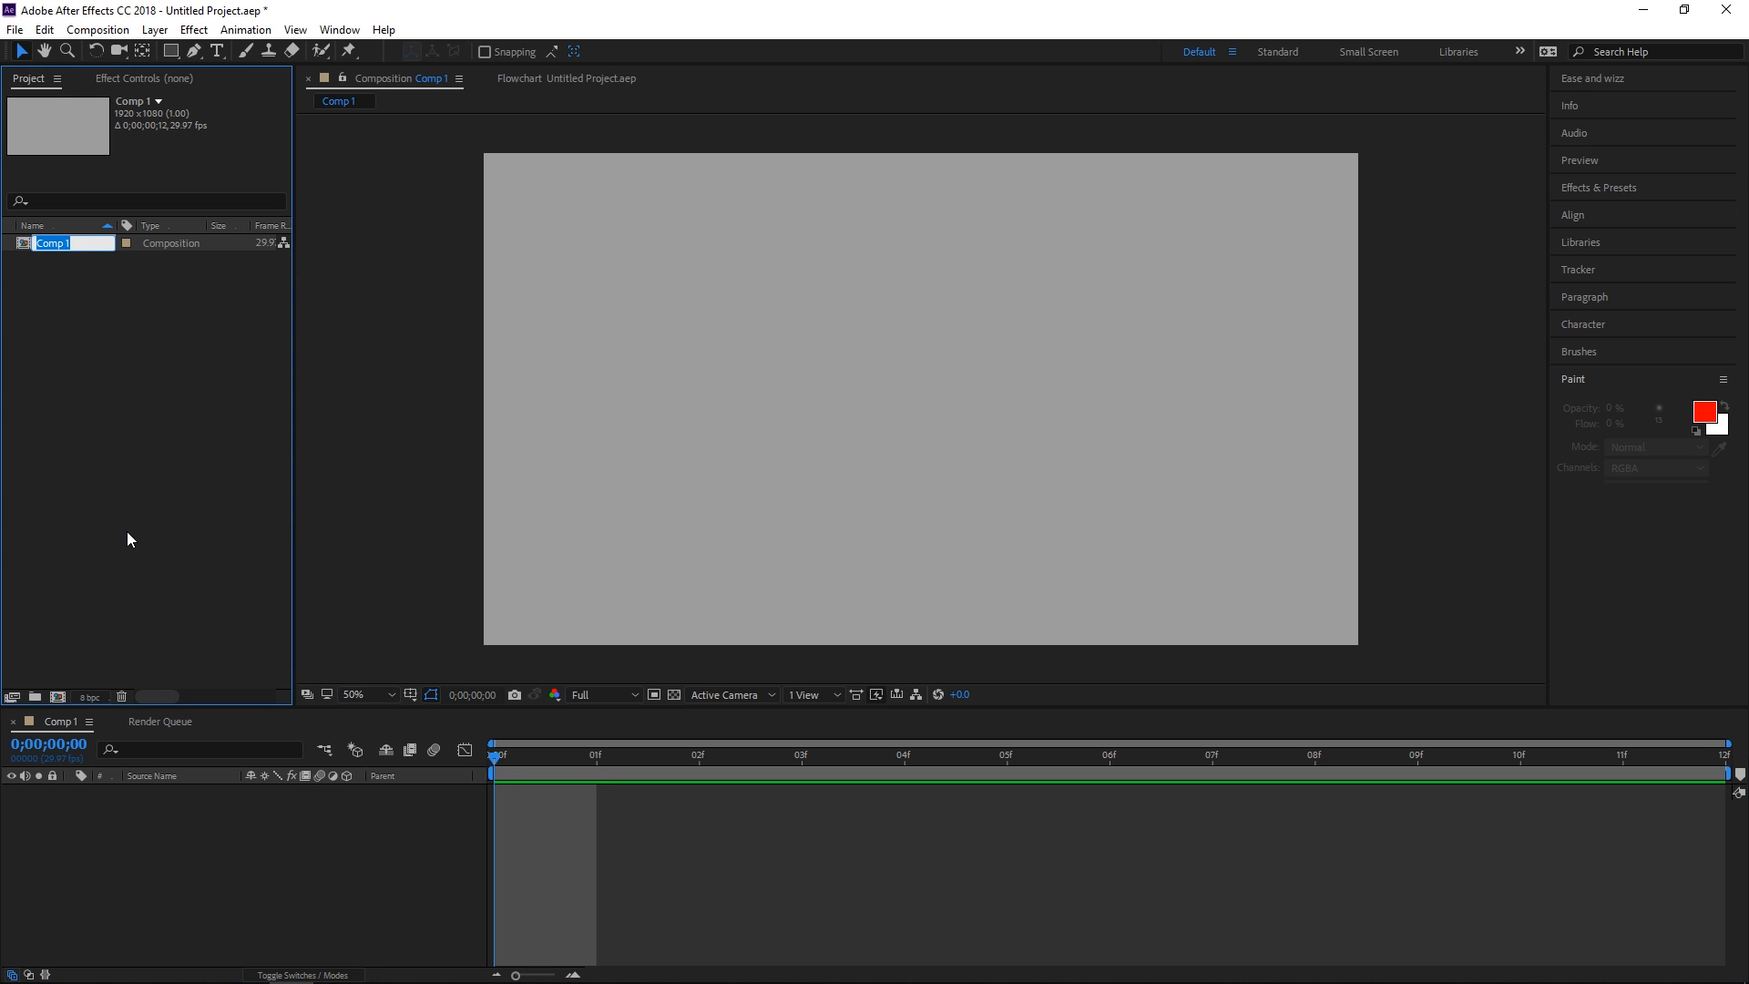
{"action": "type", "text": "BruxinhaVoando"}
{"action": "key", "text": "Return"}
{"action": "key", "text": "ctrl+i"}
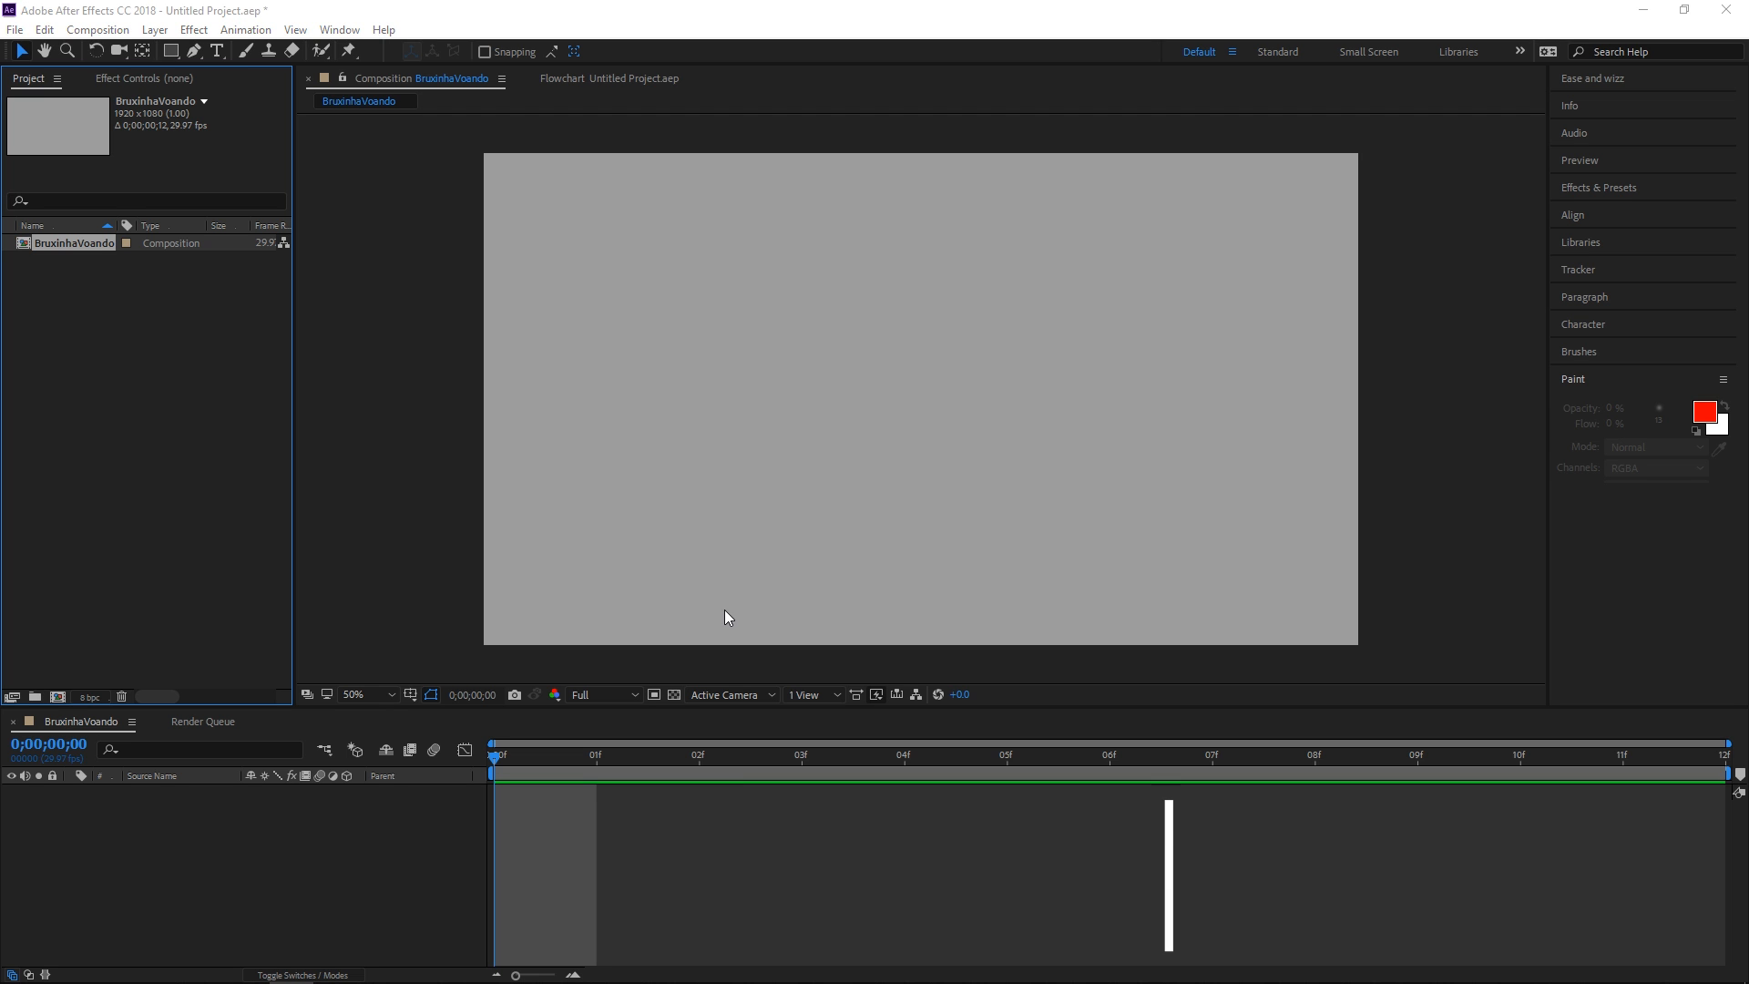
Import cabeça.png, corpoevassoura.png and luz.png and add all three as layers in BruxinhaVoando
{"action": "left_click_drag", "start_coordinate": [418, 61], "coordinate": [900, 143]}
{"action": "left_click_drag", "start_coordinate": [1006, 330], "coordinate": [696, 258]}
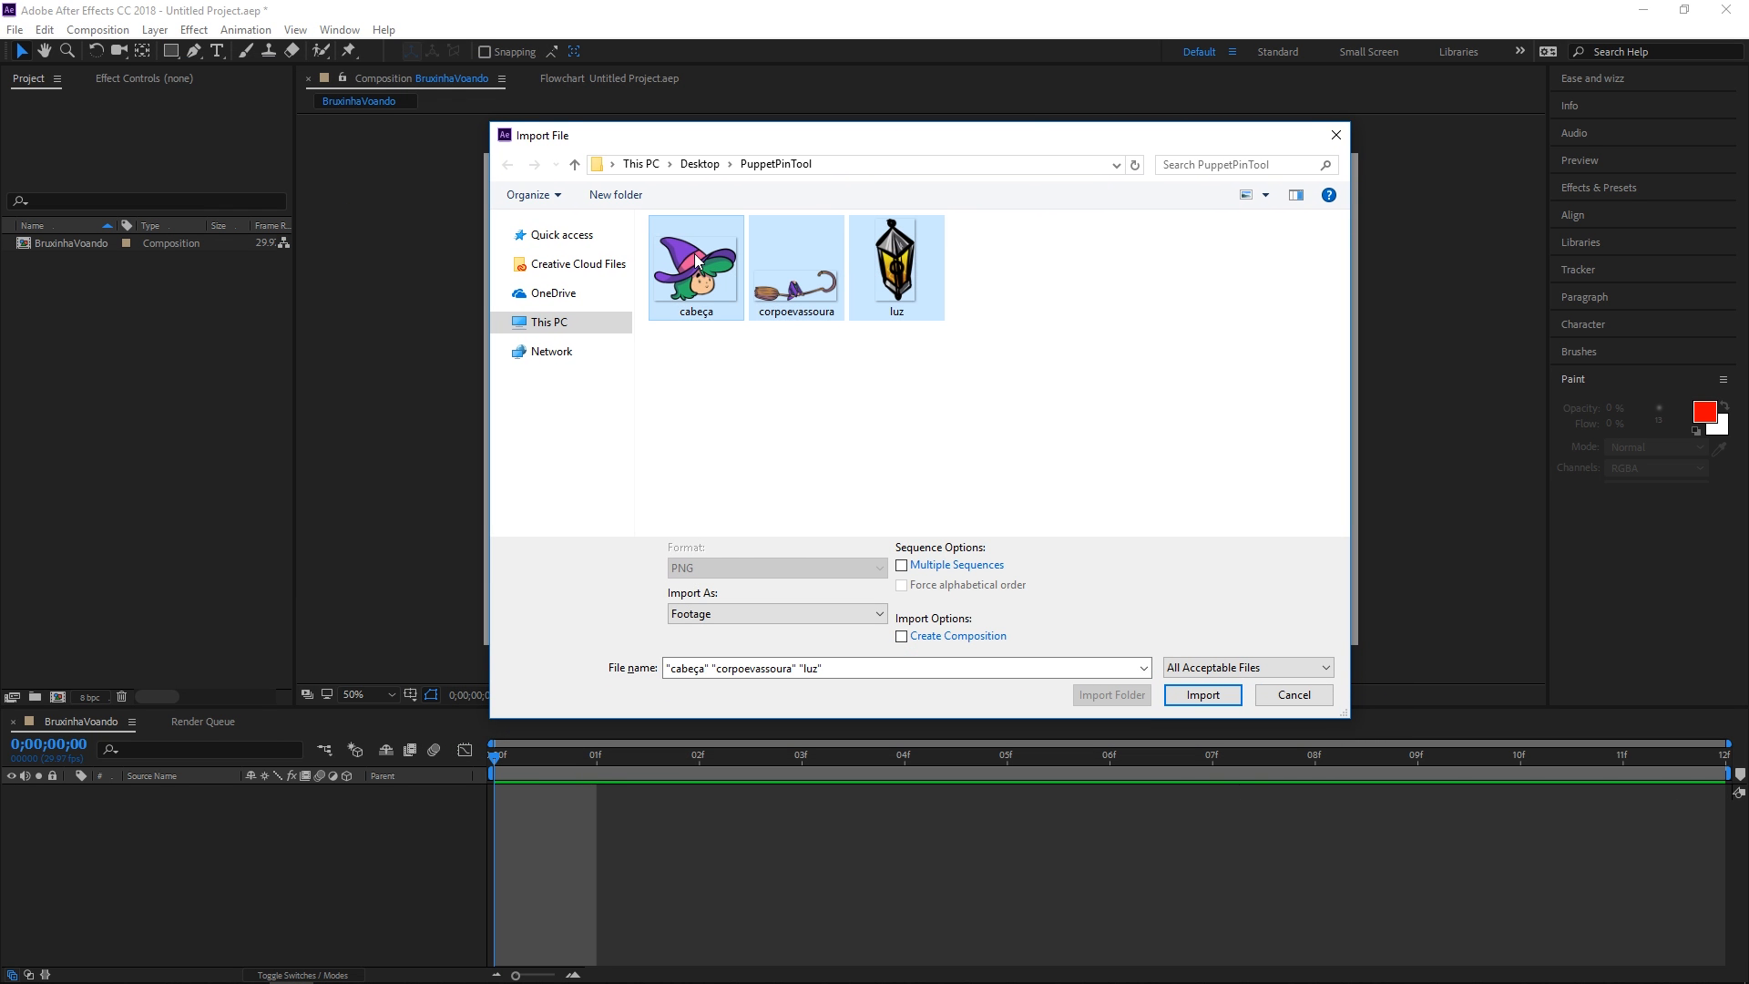
{"action": "left_click", "coordinate": [1200, 692]}
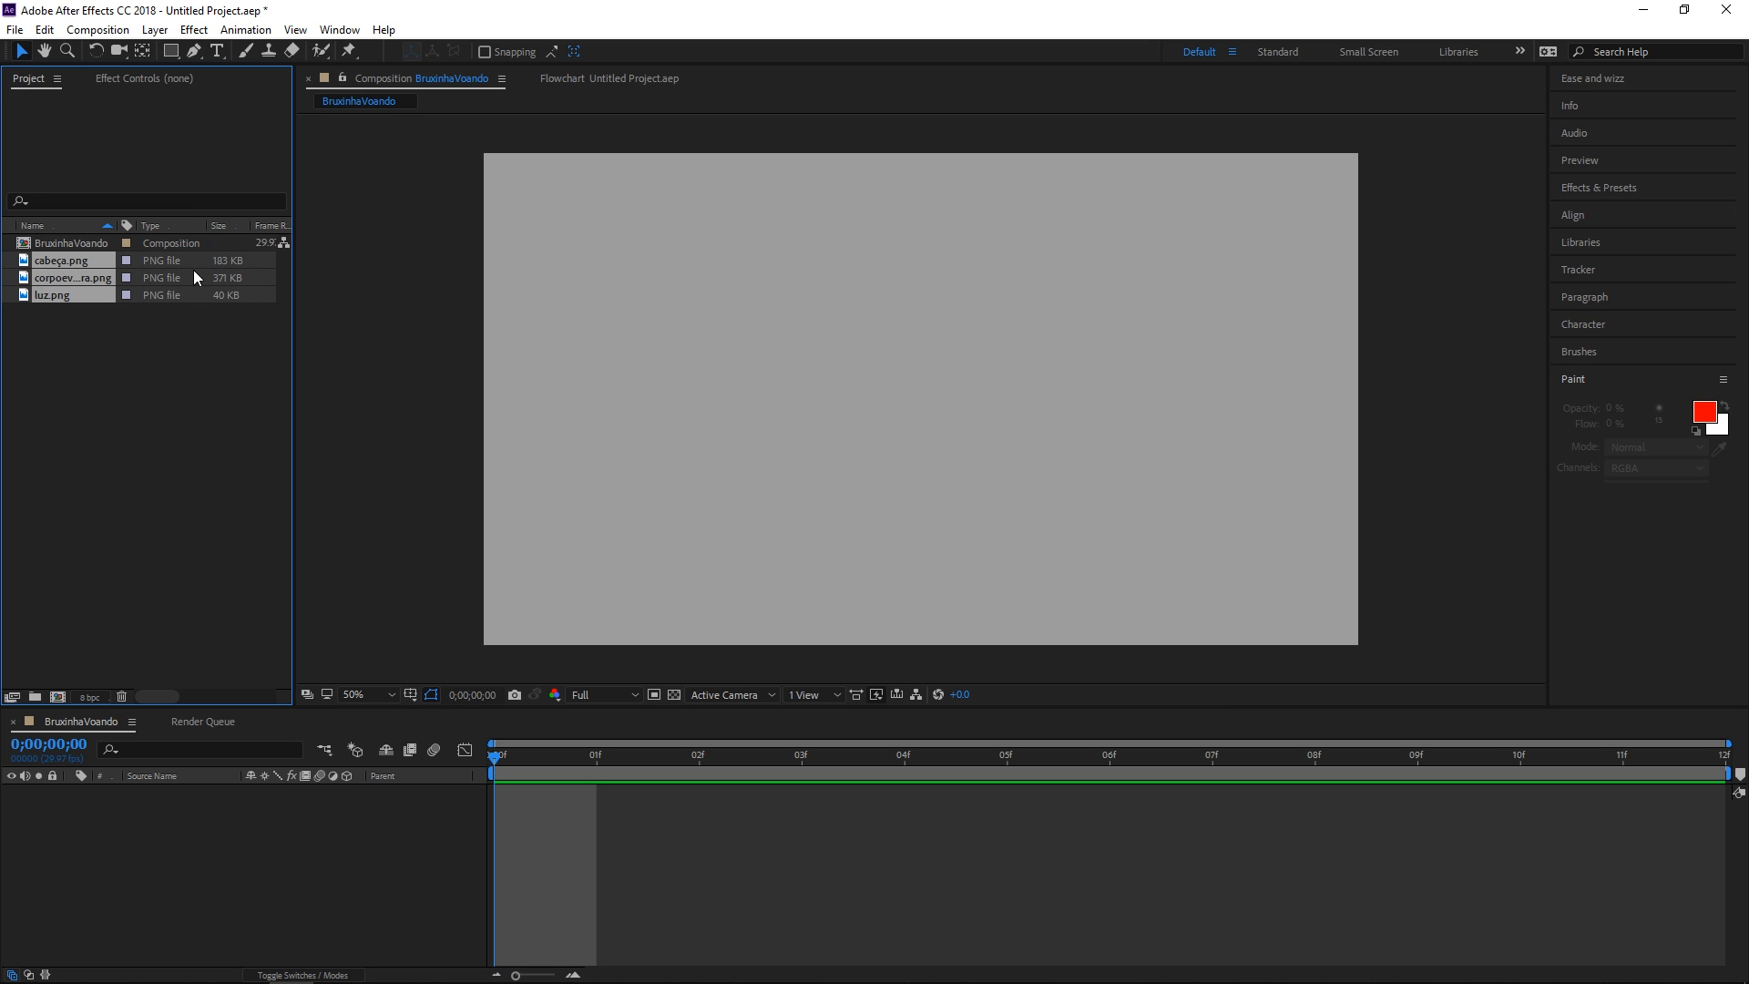
{"action": "left_click_drag", "start_coordinate": [138, 262], "coordinate": [172, 243]}
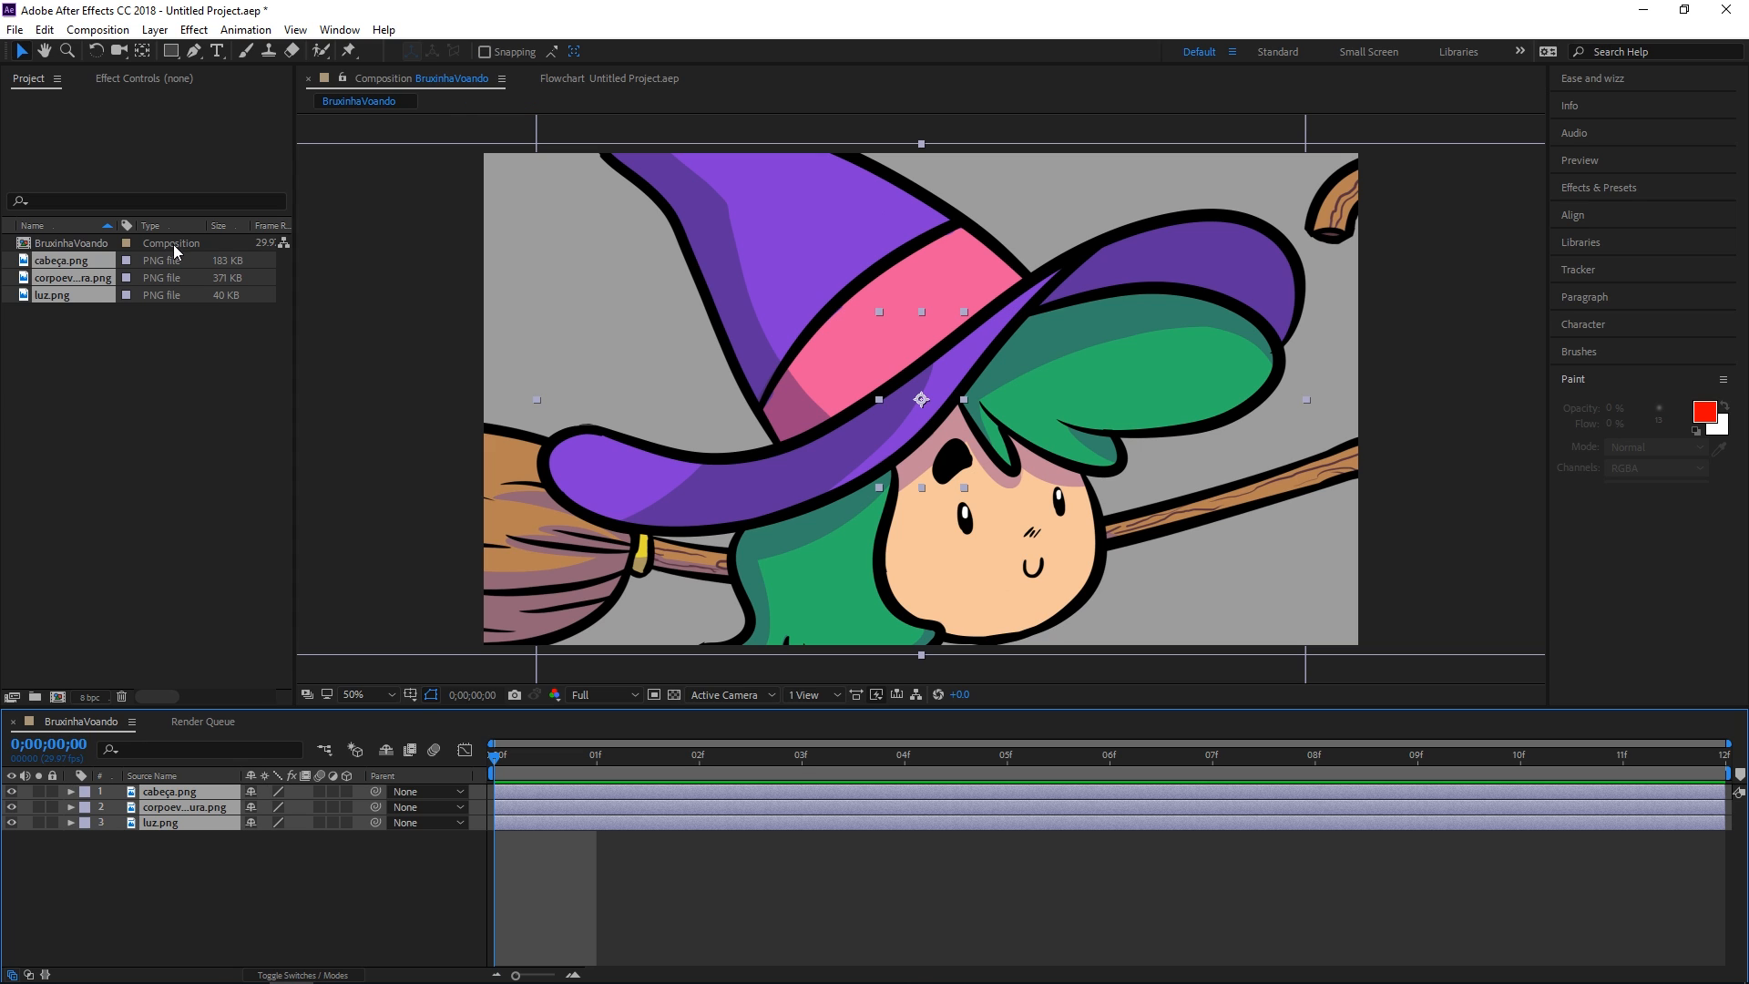
Scale the witch down, move it lower in frame, and place the lantern on the broom's hook
{"action": "left_click_drag", "start_coordinate": [535, 398], "coordinate": [811, 412]}
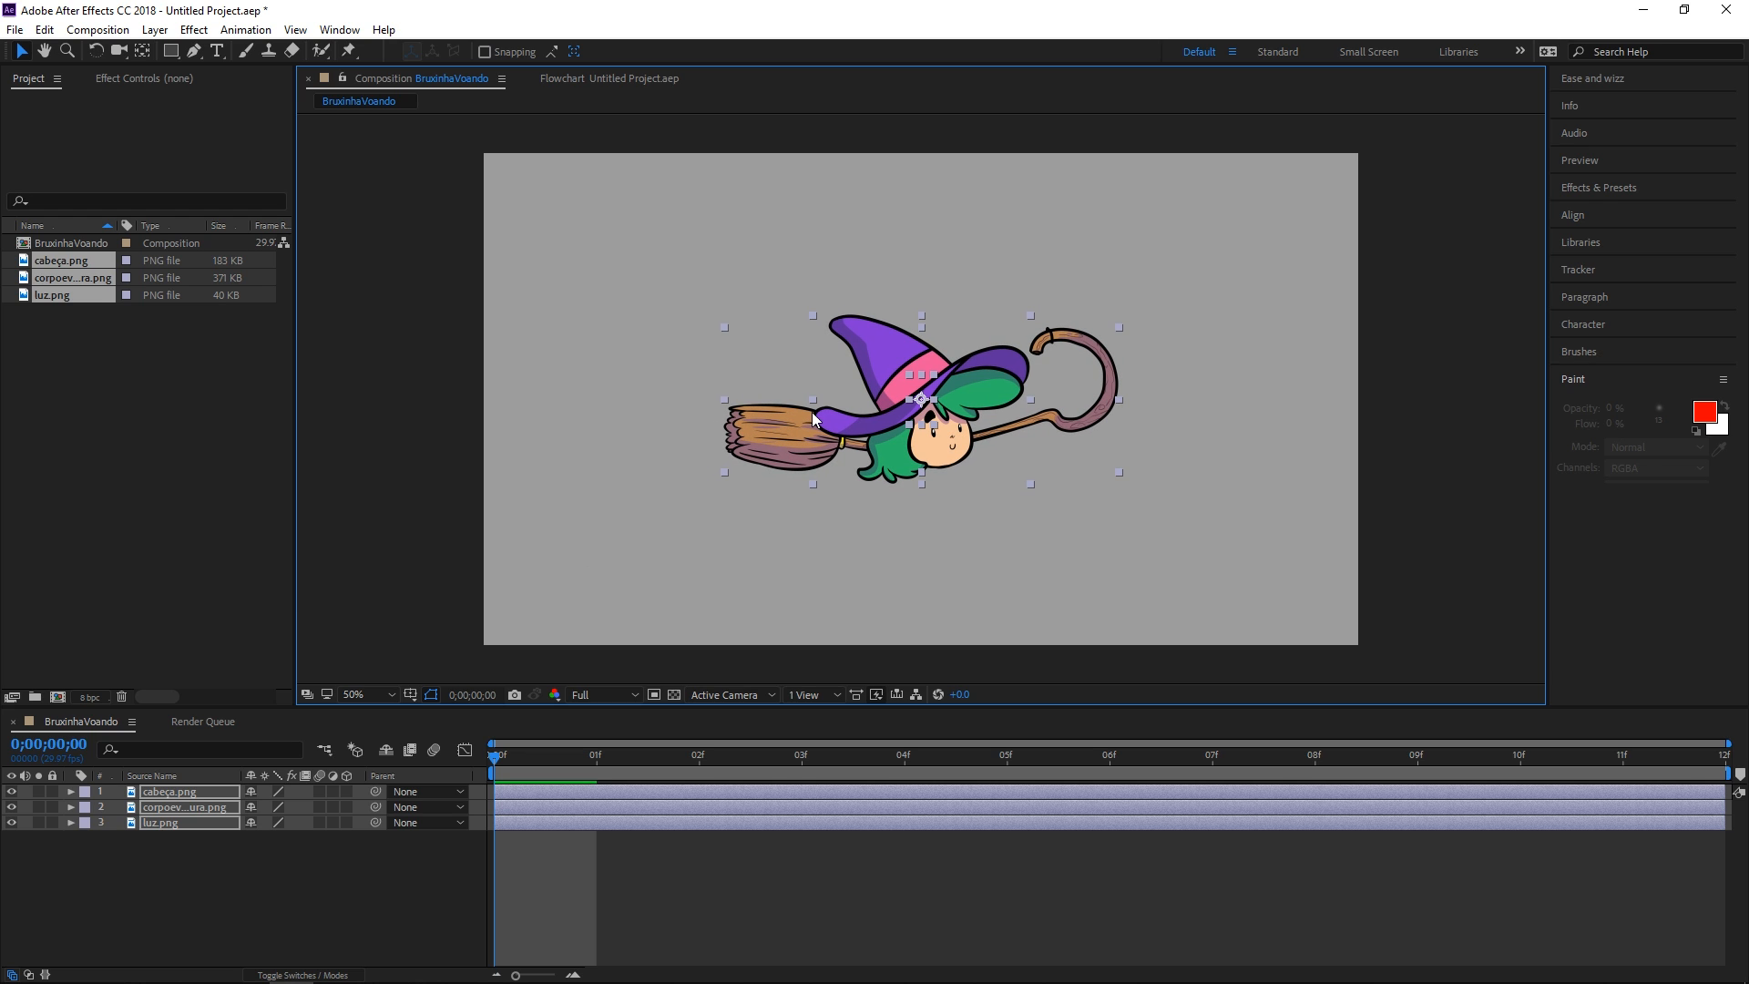
{"action": "mouse_move", "coordinate": [888, 376]}
{"action": "left_mouse_down"}
{"action": "mouse_move", "coordinate": [889, 344]}
{"action": "mouse_move", "coordinate": [881, 431]}
{"action": "mouse_move", "coordinate": [916, 449]}
{"action": "mouse_move", "coordinate": [895, 375]}
{"action": "left_mouse_up"}
{"action": "left_click", "coordinate": [217, 859]}
{"action": "left_click", "coordinate": [171, 790]}
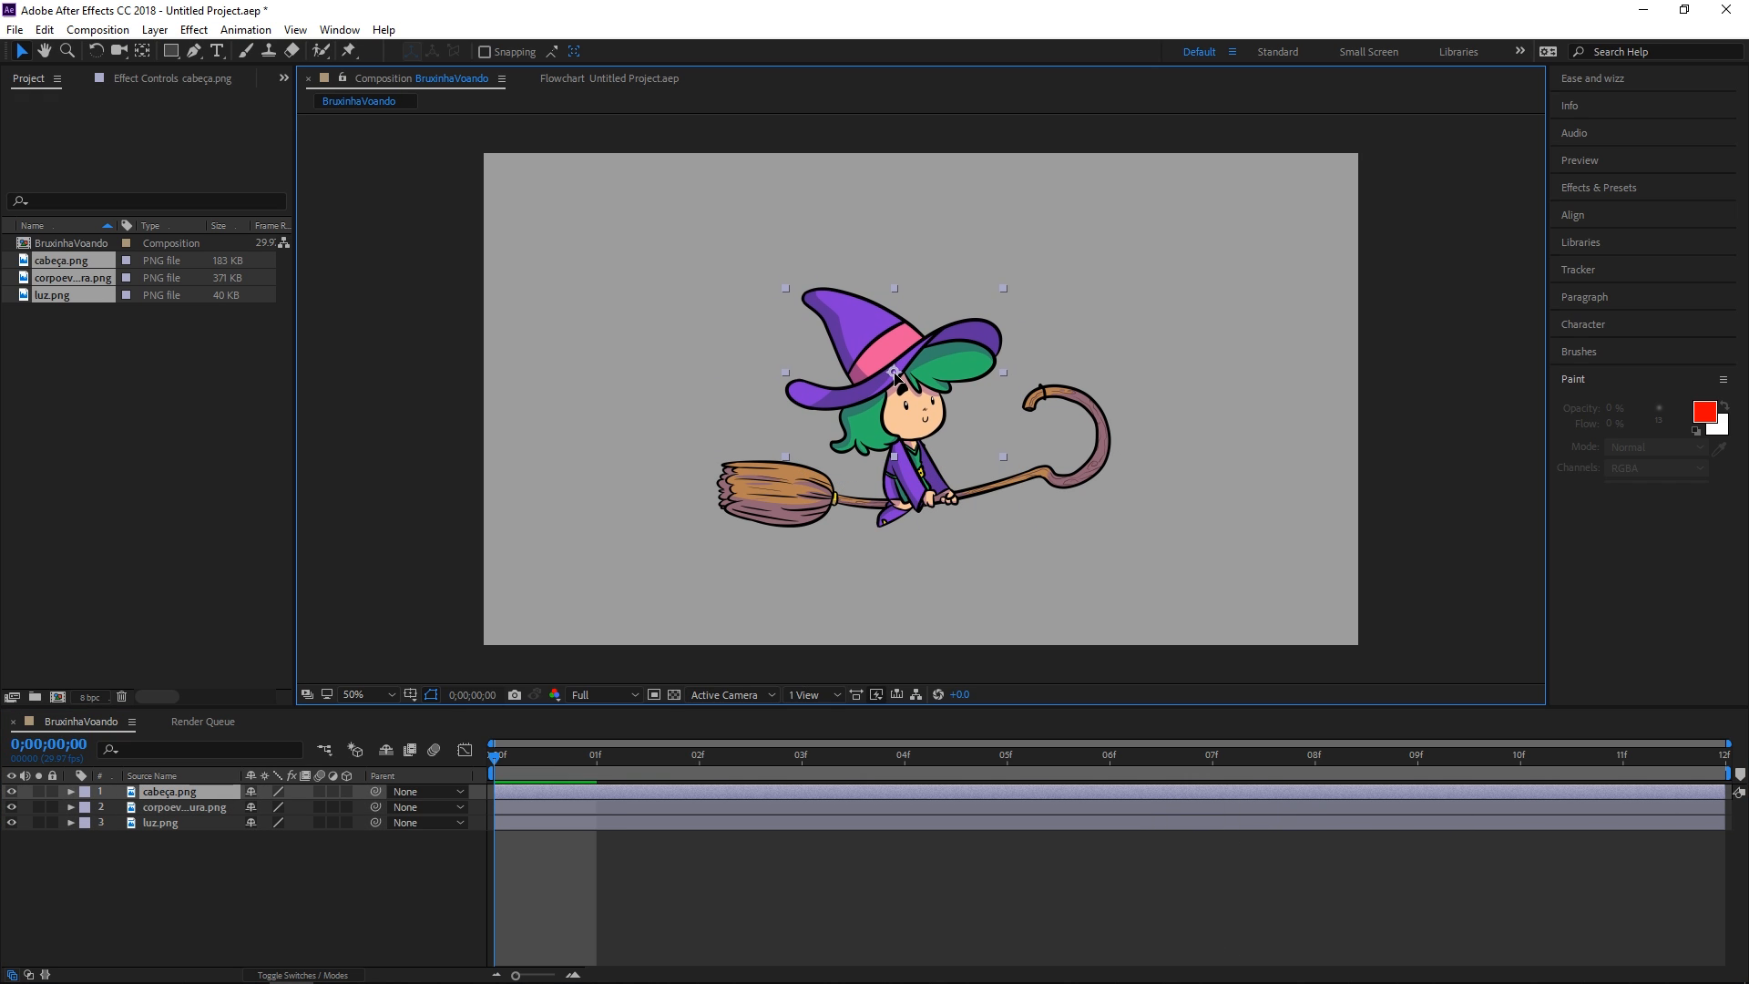
{"action": "left_click", "coordinate": [155, 823]}
{"action": "left_click_drag", "start_coordinate": [914, 456], "coordinate": [1047, 420]}
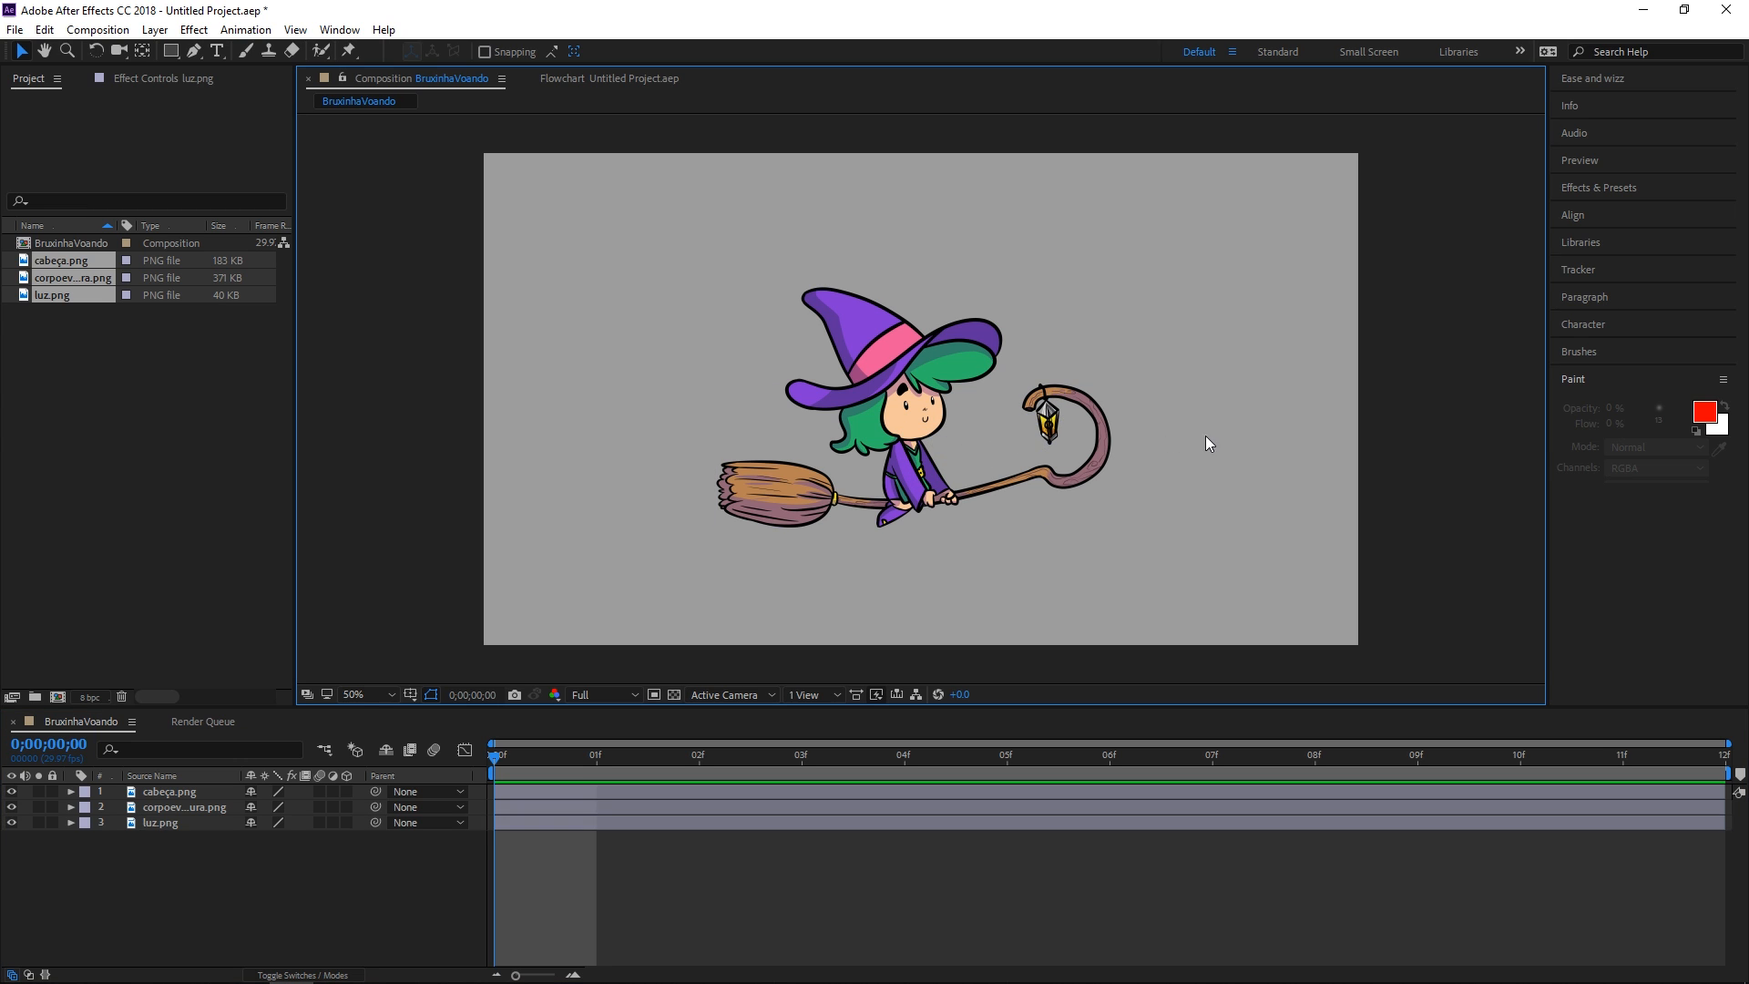
Test-rotate the layers, then return the lantern, head and broom rotations to 0°
{"action": "key", "text": "r"}
{"action": "mouse_move", "coordinate": [271, 838]}
{"action": "left_mouse_down"}
{"action": "mouse_move", "coordinate": [235, 856]}
{"action": "mouse_move", "coordinate": [258, 870]}
{"action": "mouse_move", "coordinate": [209, 791]}
{"action": "mouse_move", "coordinate": [347, 806]}
{"action": "mouse_move", "coordinate": [192, 834]}
{"action": "mouse_move", "coordinate": [314, 816]}
{"action": "mouse_move", "coordinate": [290, 836]}
{"action": "mouse_move", "coordinate": [364, 835]}
{"action": "mouse_move", "coordinate": [217, 824]}
{"action": "left_mouse_up"}
{"action": "key", "text": "ctrl+z"}
{"action": "key", "text": "r"}
{"action": "left_click", "coordinate": [242, 807]}
{"action": "key", "text": "ctrl+z"}
{"action": "left_click", "coordinate": [190, 823]}
{"action": "key", "text": "ctrl+z"}
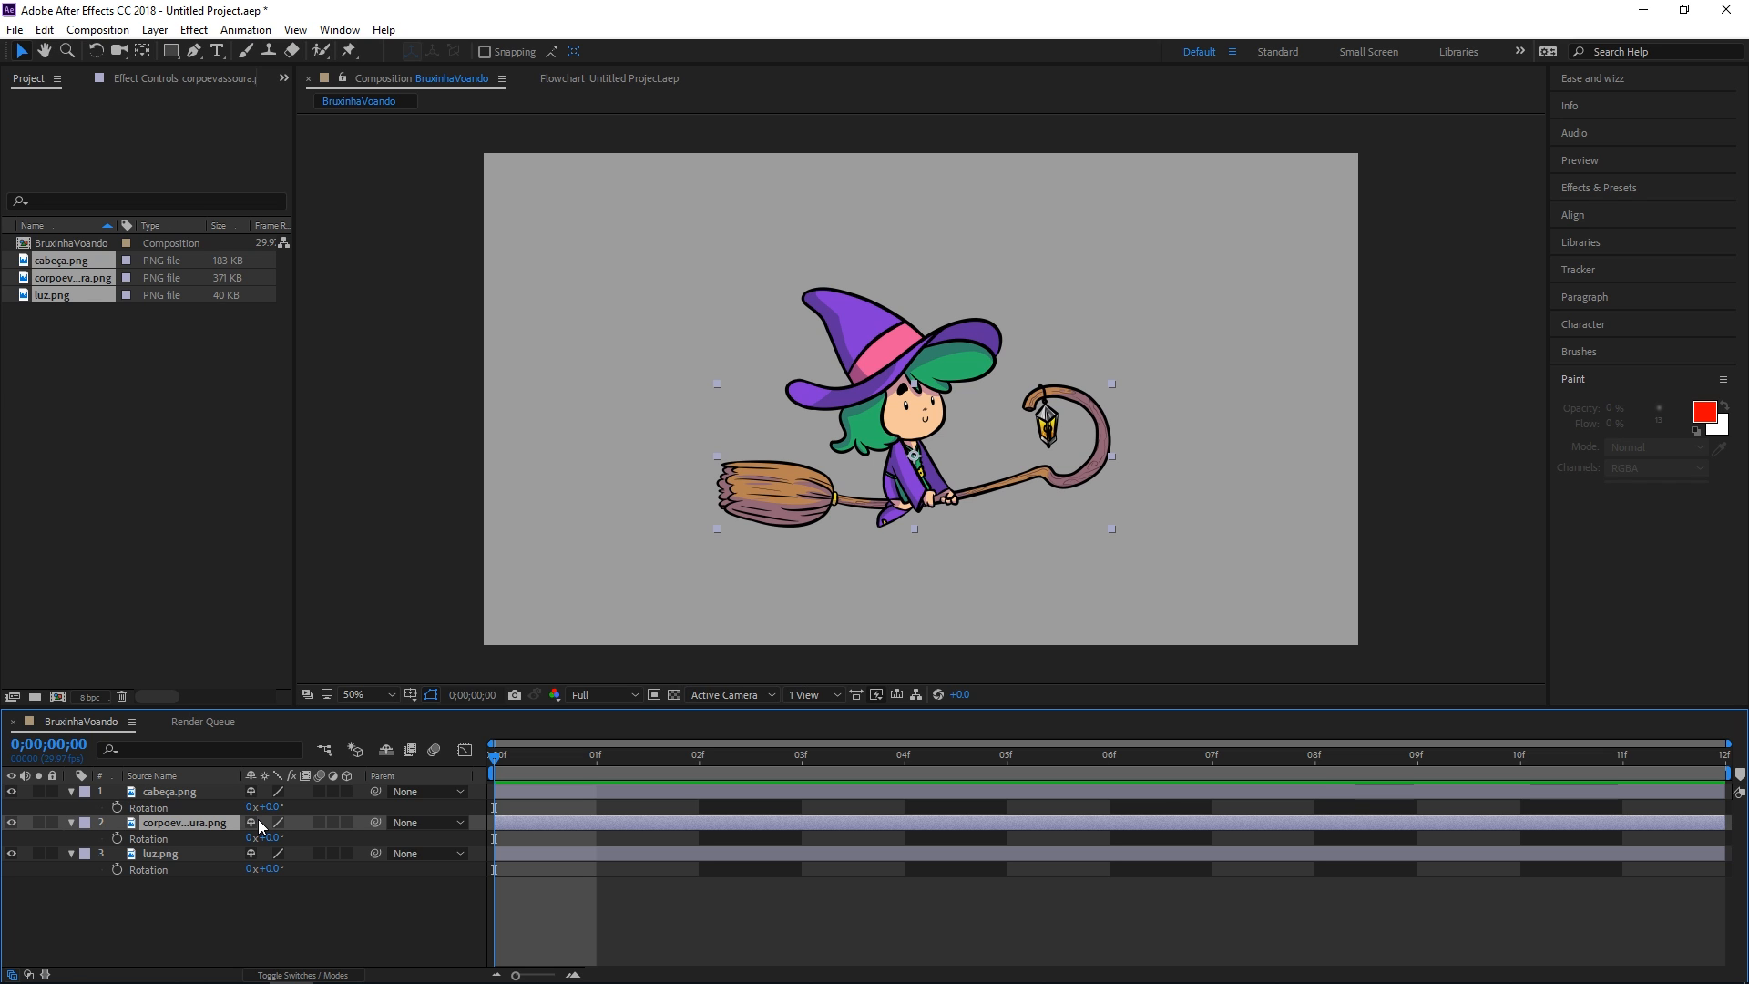
Collapse the head and broom Rotation properties and test-tilt the lantern, undoing it
{"action": "key", "text": "r"}
{"action": "key", "text": "r"}
{"action": "left_click", "coordinate": [168, 795]}
{"action": "key", "text": "r"}
{"action": "left_click", "coordinate": [166, 807]}
{"action": "key", "text": "r"}
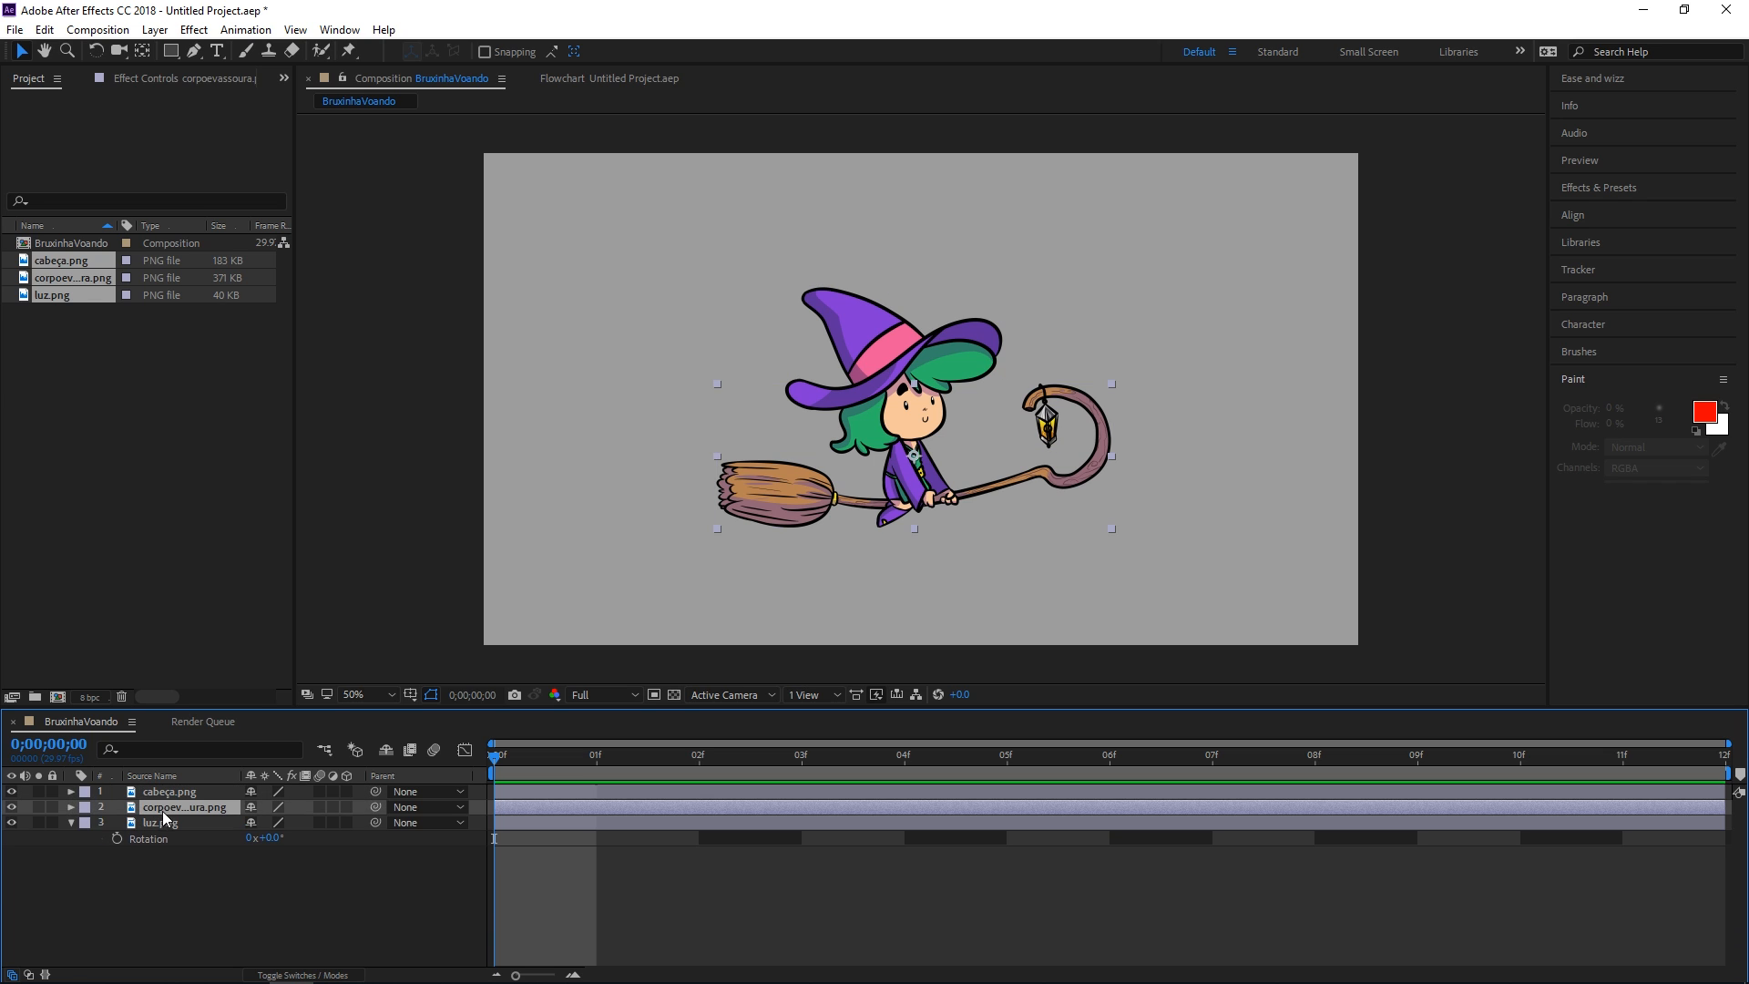
{"action": "left_click", "coordinate": [161, 817]}
{"action": "left_click_drag", "start_coordinate": [271, 838], "coordinate": [322, 821]}
{"action": "key", "text": "ctrl+z"}
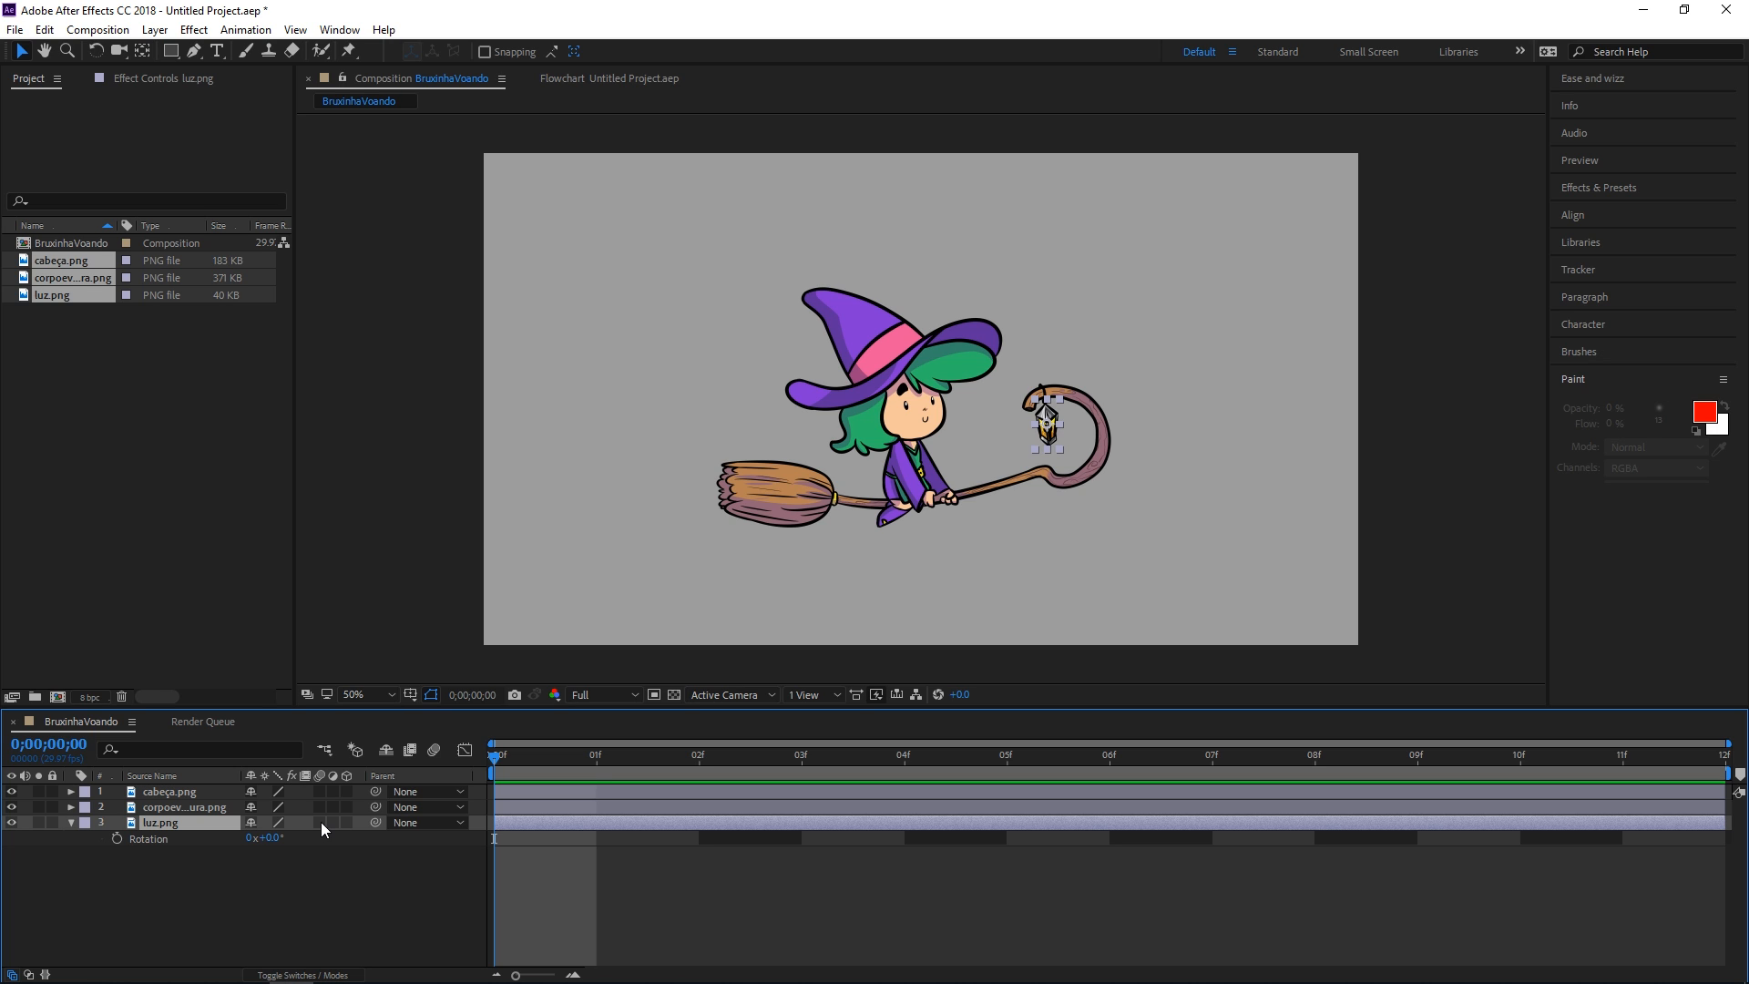
Move the lantern's anchor point to its top and test rotating around it, resetting to 0°
{"action": "key", "text": "y"}
{"action": "left_click_drag", "start_coordinate": [1047, 425], "coordinate": [1048, 402]}
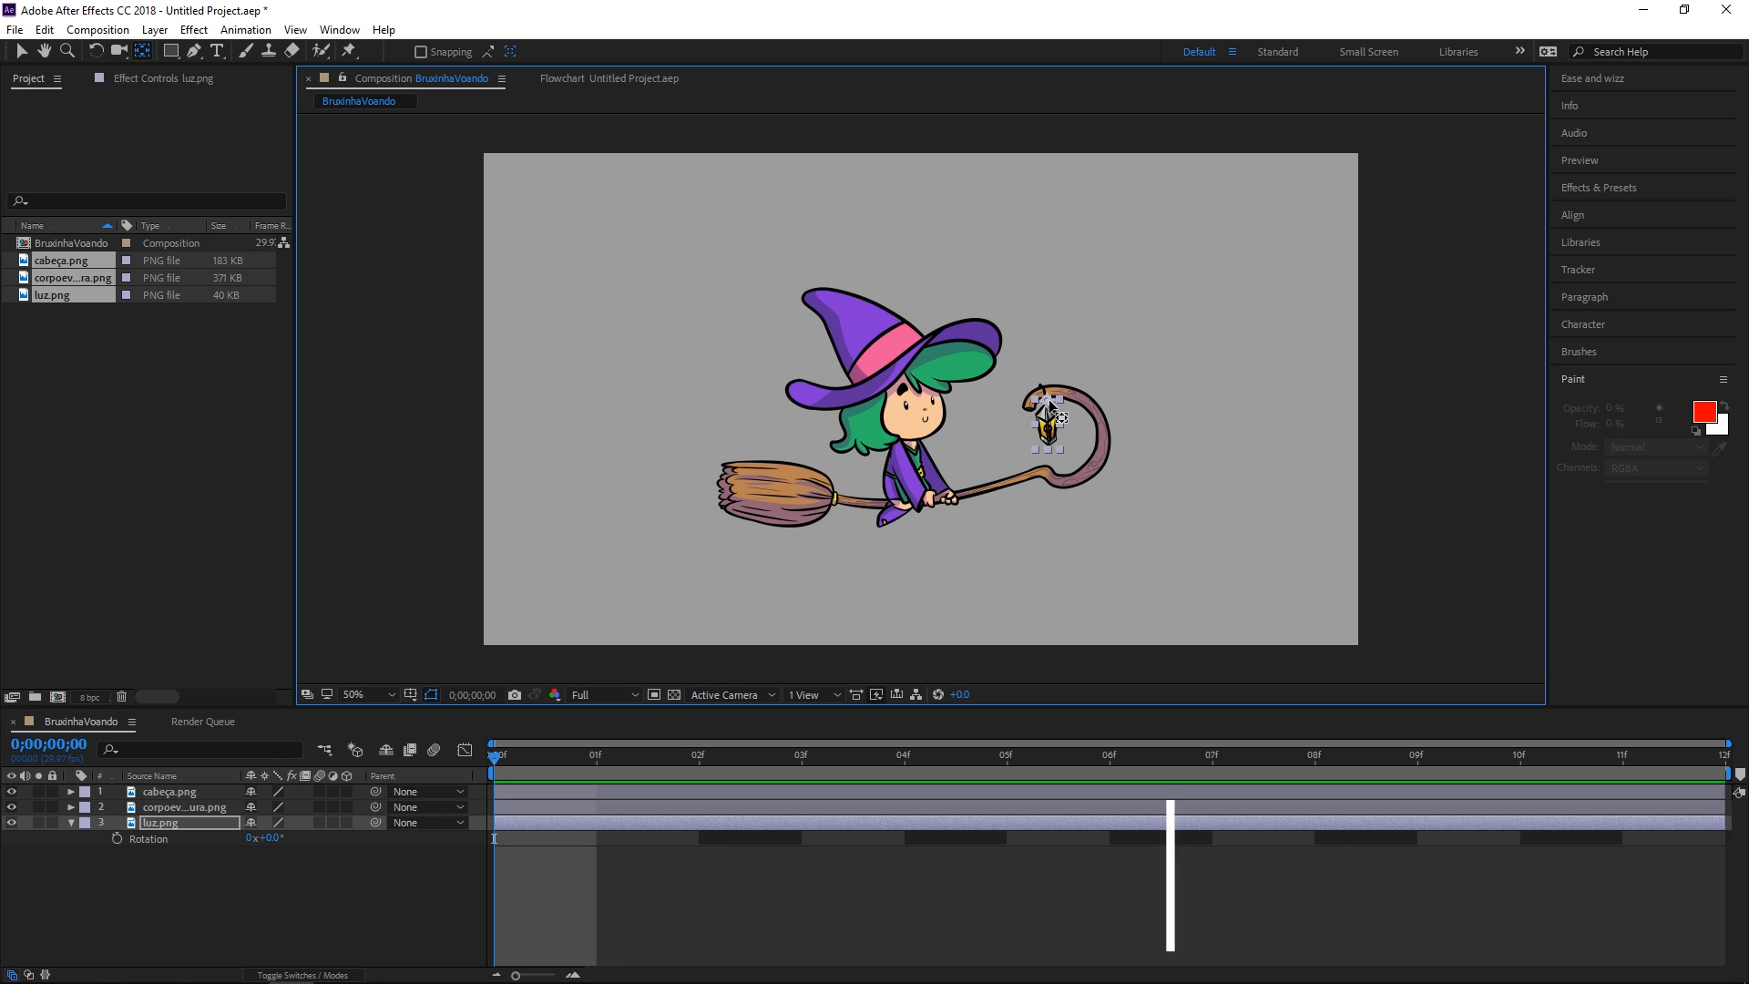
{"action": "key", "text": "v"}
{"action": "left_click_drag", "start_coordinate": [271, 838], "coordinate": [249, 839]}
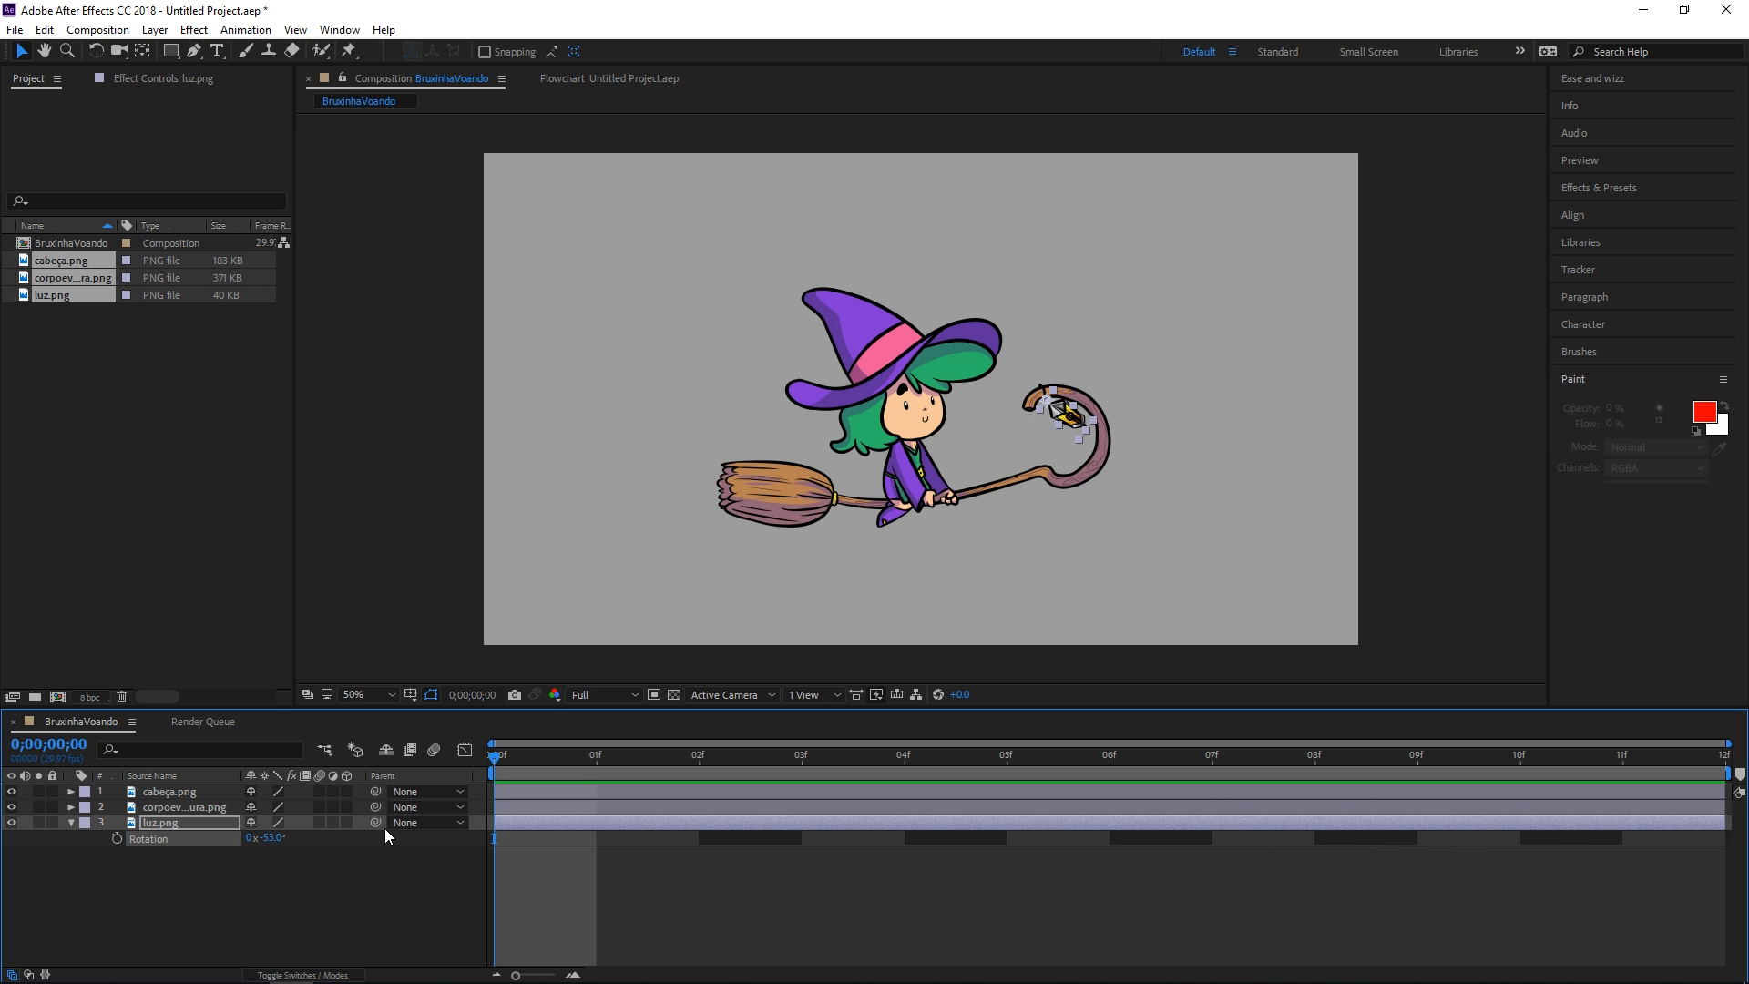
{"action": "key", "text": "ctrl+z"}
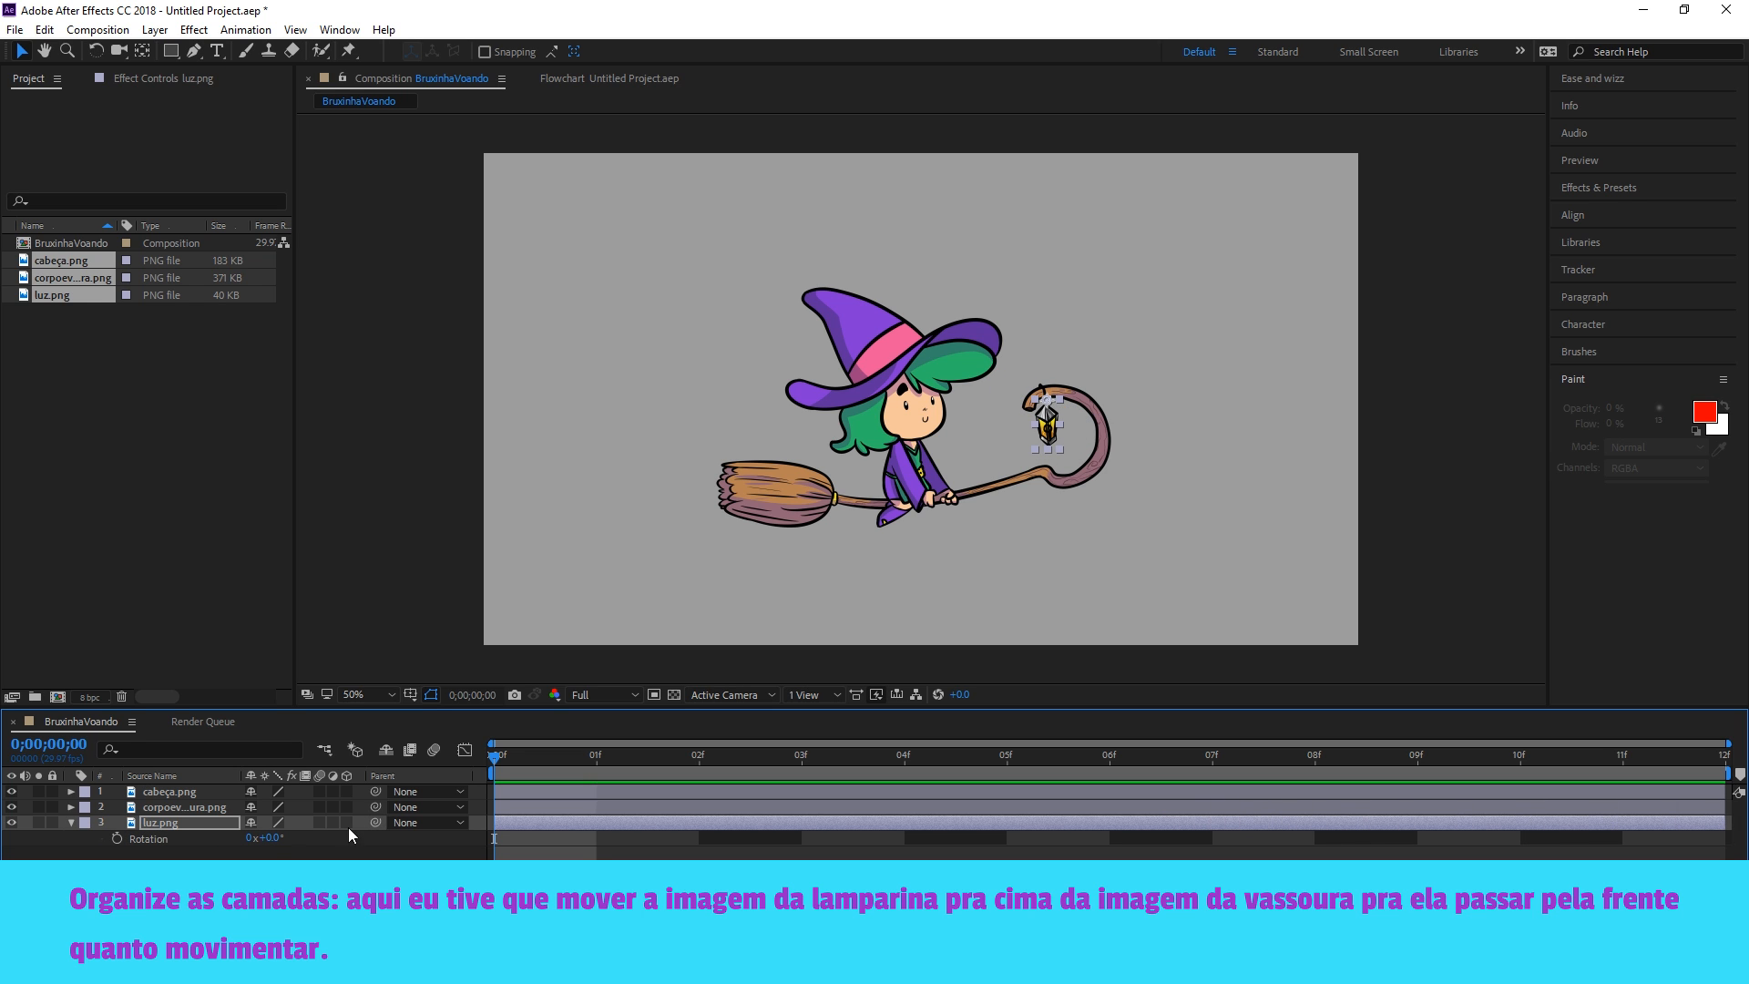
Move the luz.png layer to the top of the layer stack
{"action": "left_click_drag", "start_coordinate": [169, 821], "coordinate": [324, 826]}
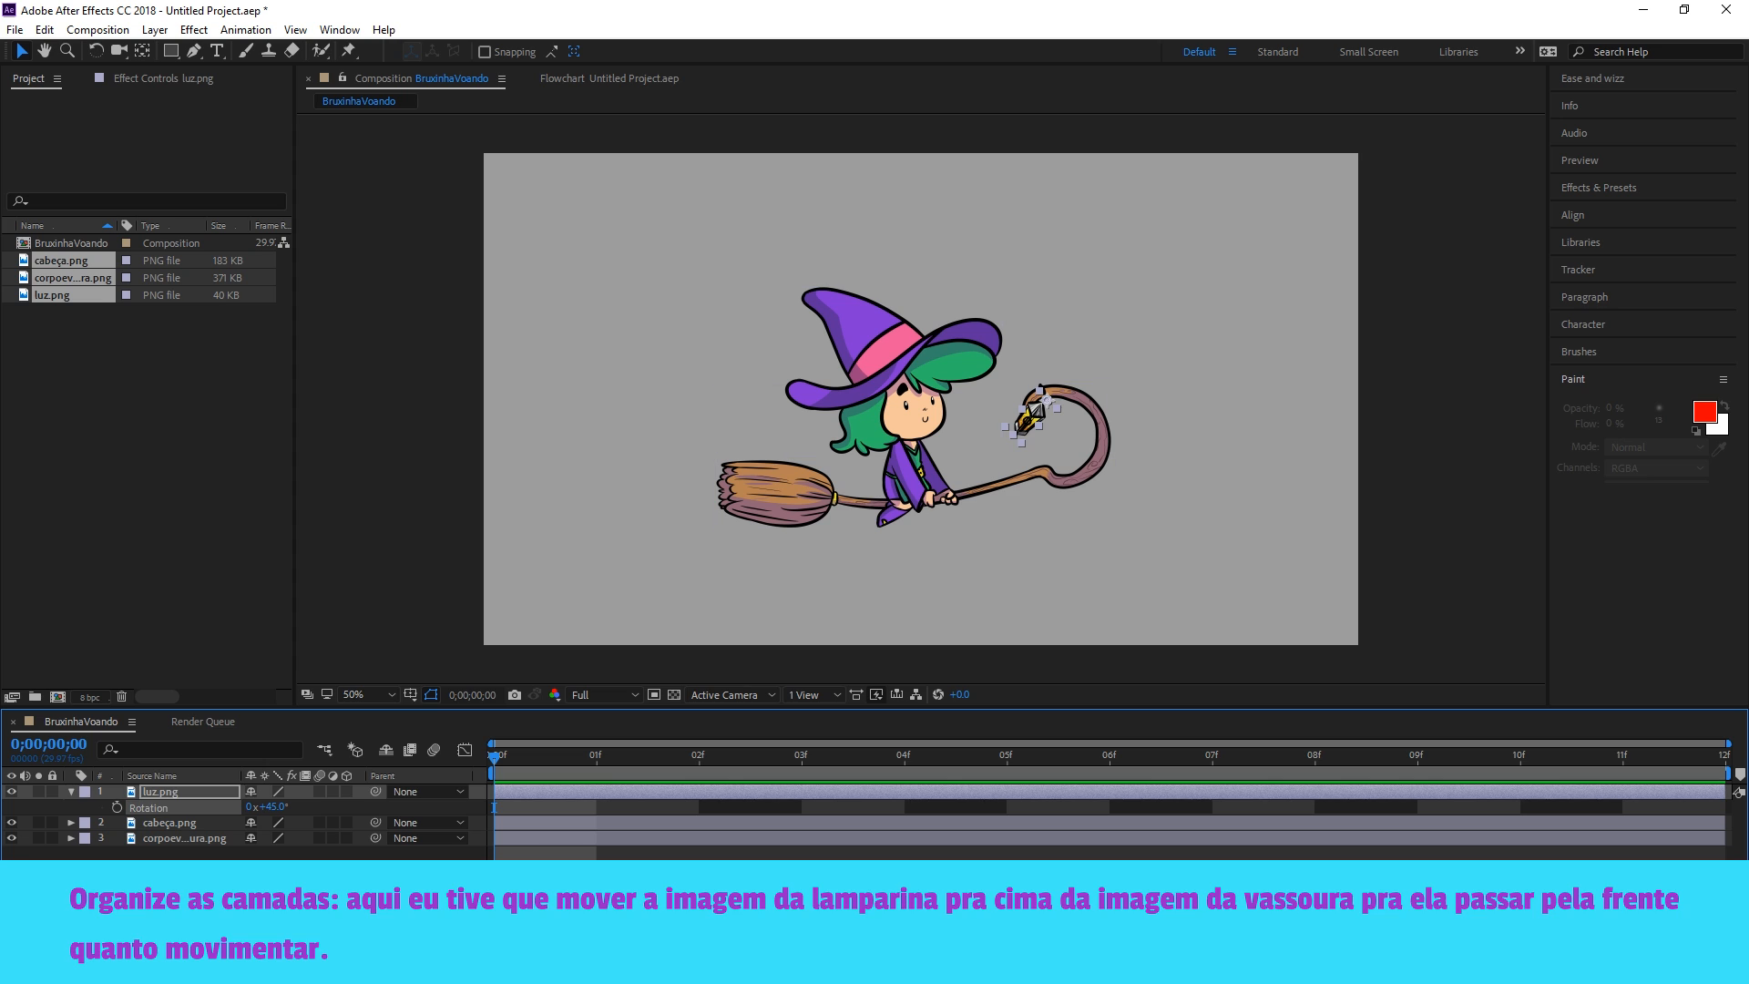
{"action": "left_click", "coordinate": [308, 927]}
{"action": "left_click_drag", "start_coordinate": [179, 791], "coordinate": [186, 844]}
{"action": "left_click", "coordinate": [304, 920]}
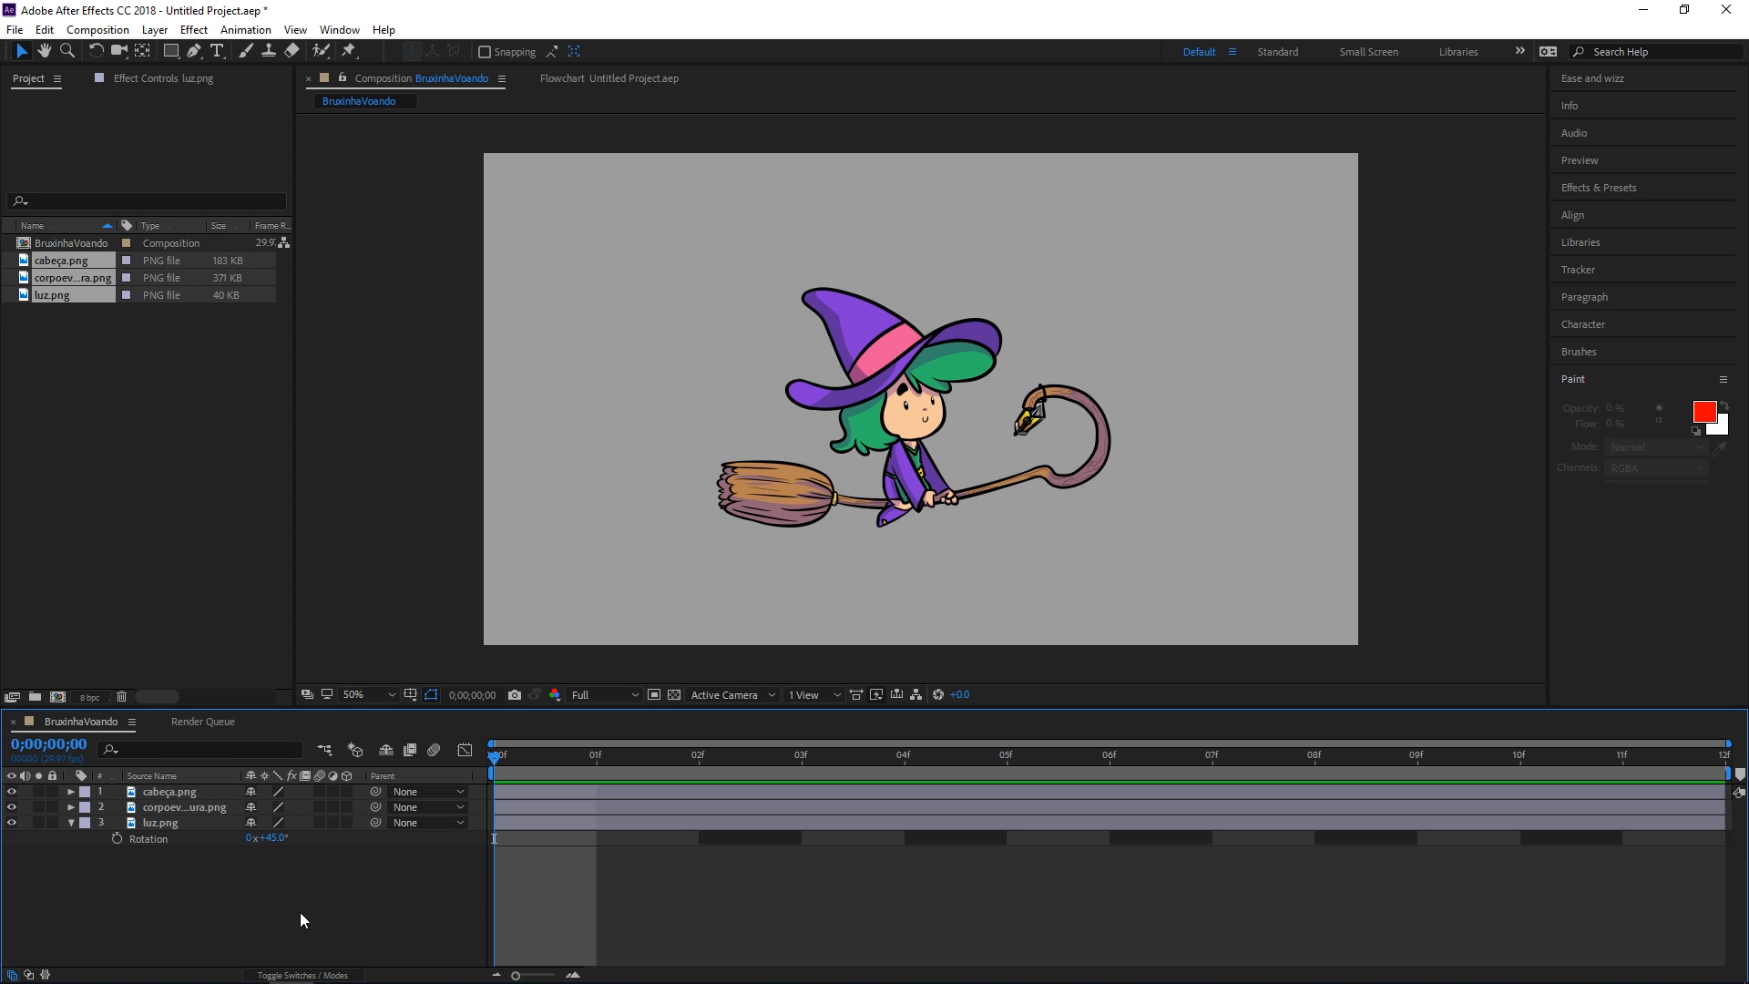
{"action": "left_click_drag", "start_coordinate": [167, 823], "coordinate": [194, 785]}
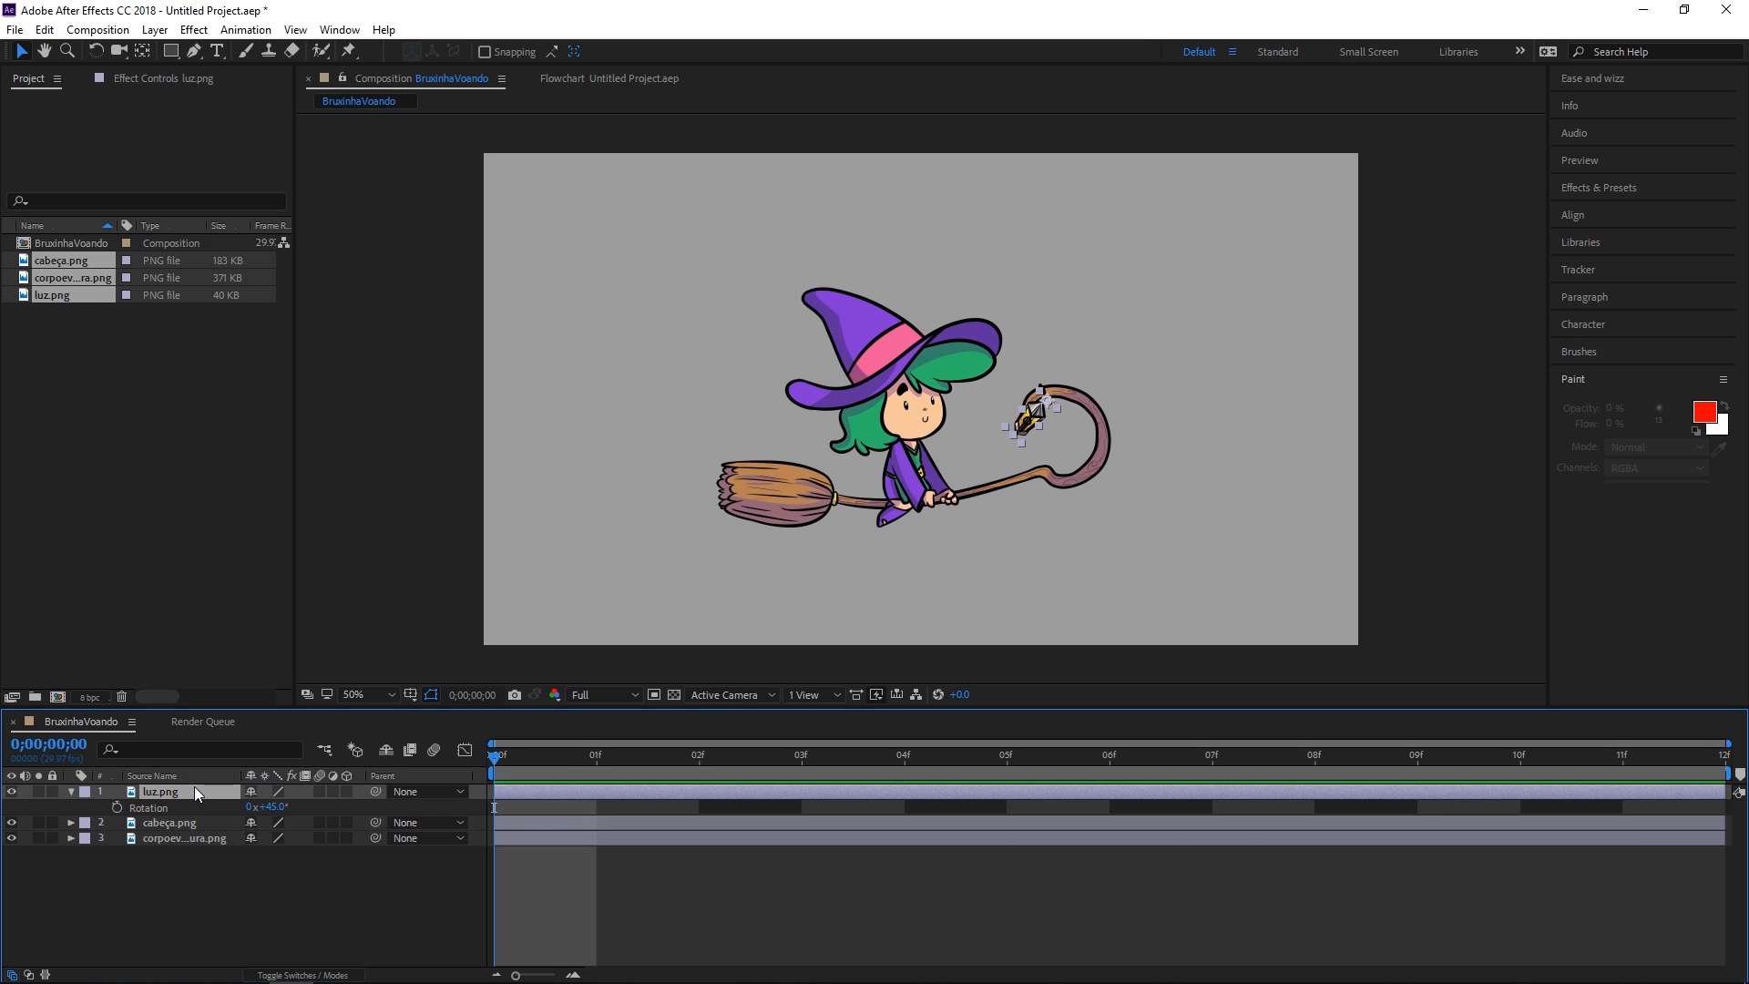
{"action": "left_click", "coordinate": [273, 807]}
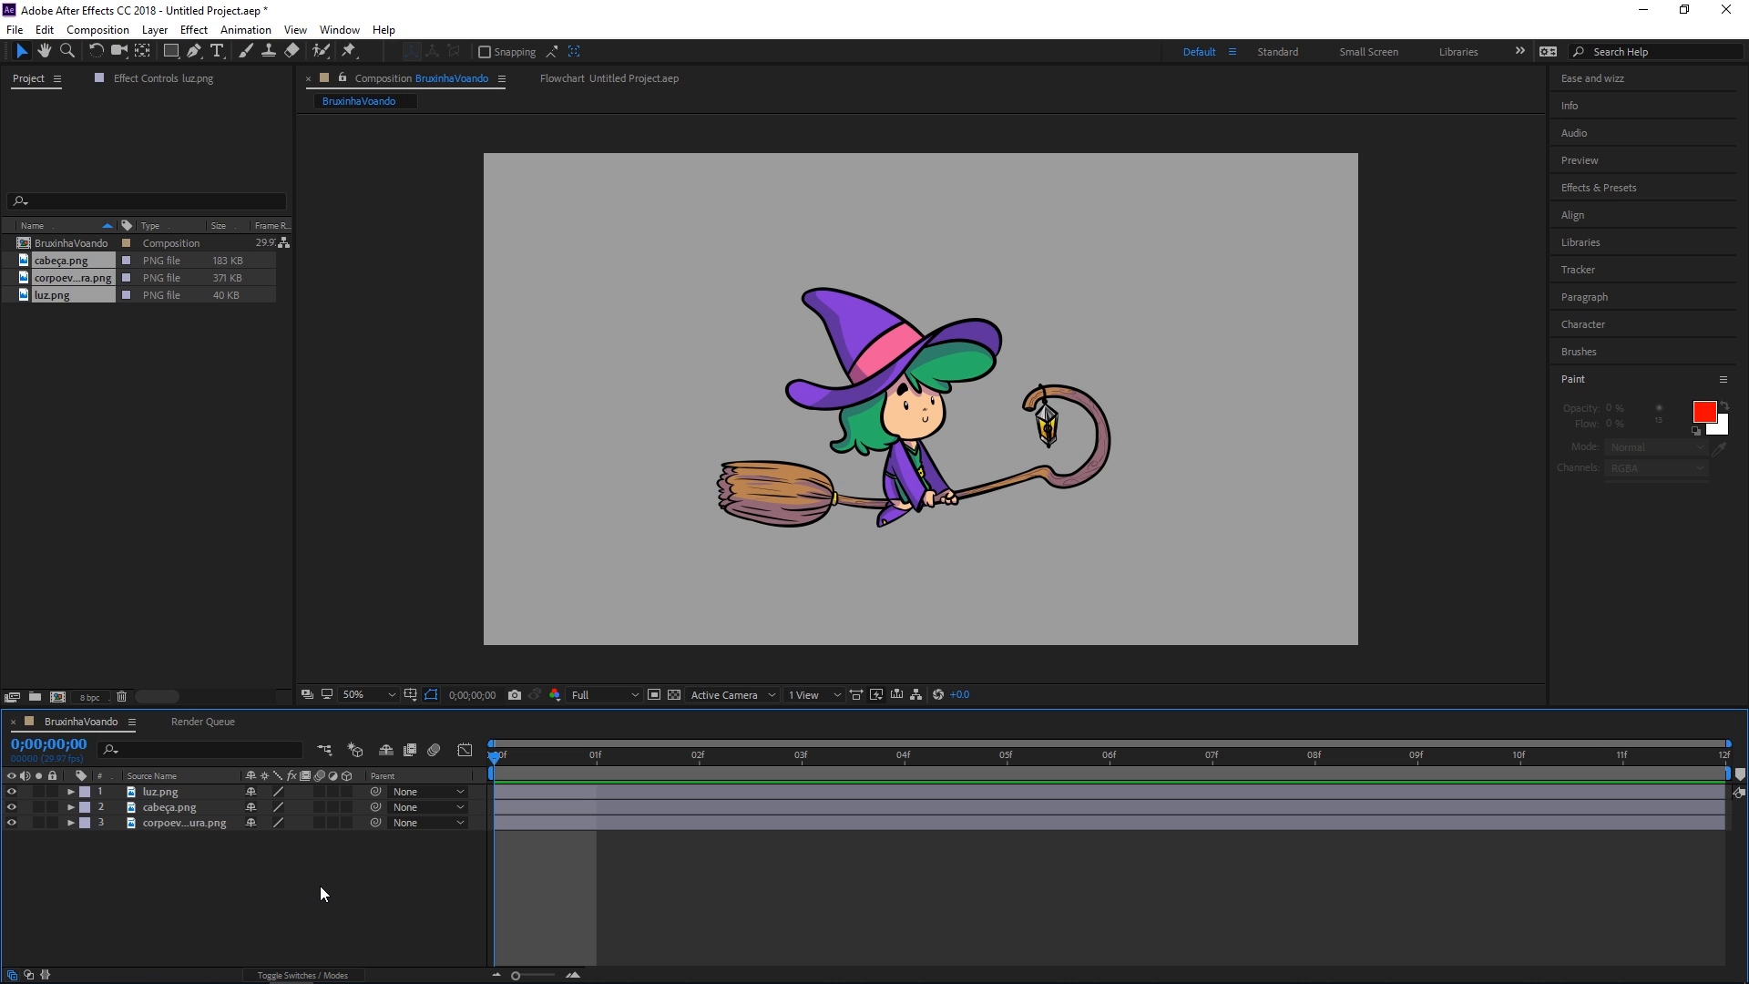
Place puppet pins on the cabeça.png hat tip, left brim and right brim
{"action": "left_click", "coordinate": [348, 51]}
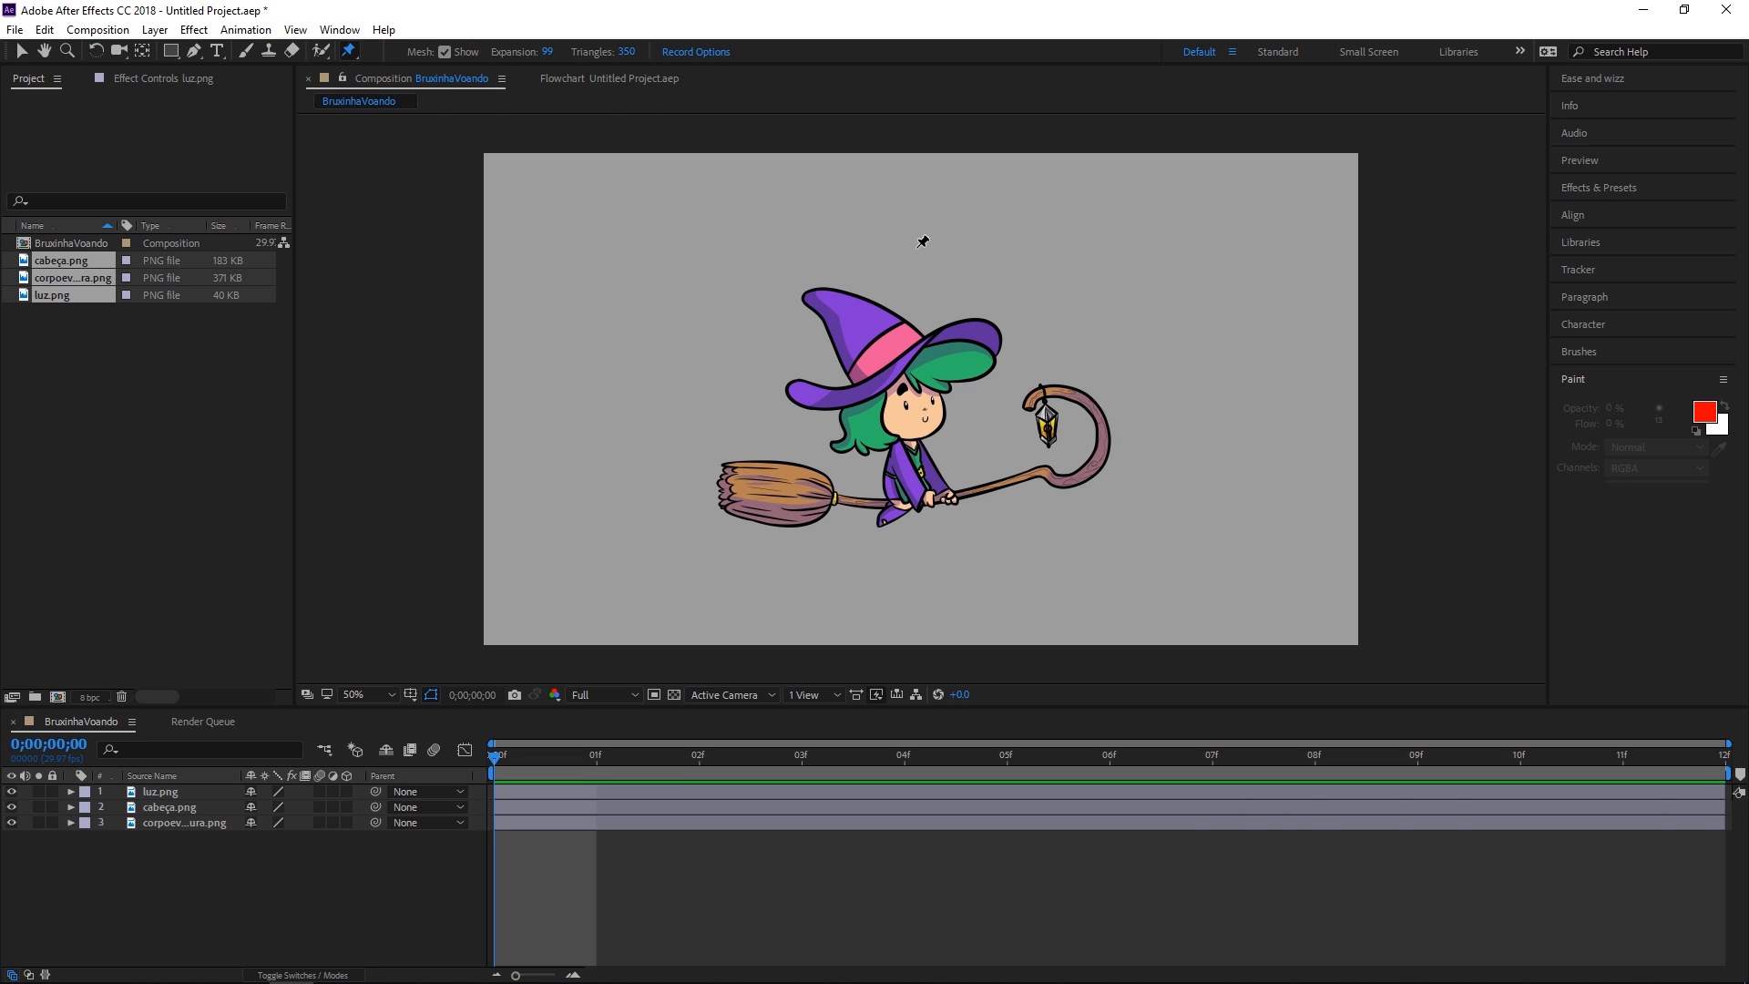
{"action": "left_click", "coordinate": [187, 808]}
{"action": "key", "text": "shift+slash"}
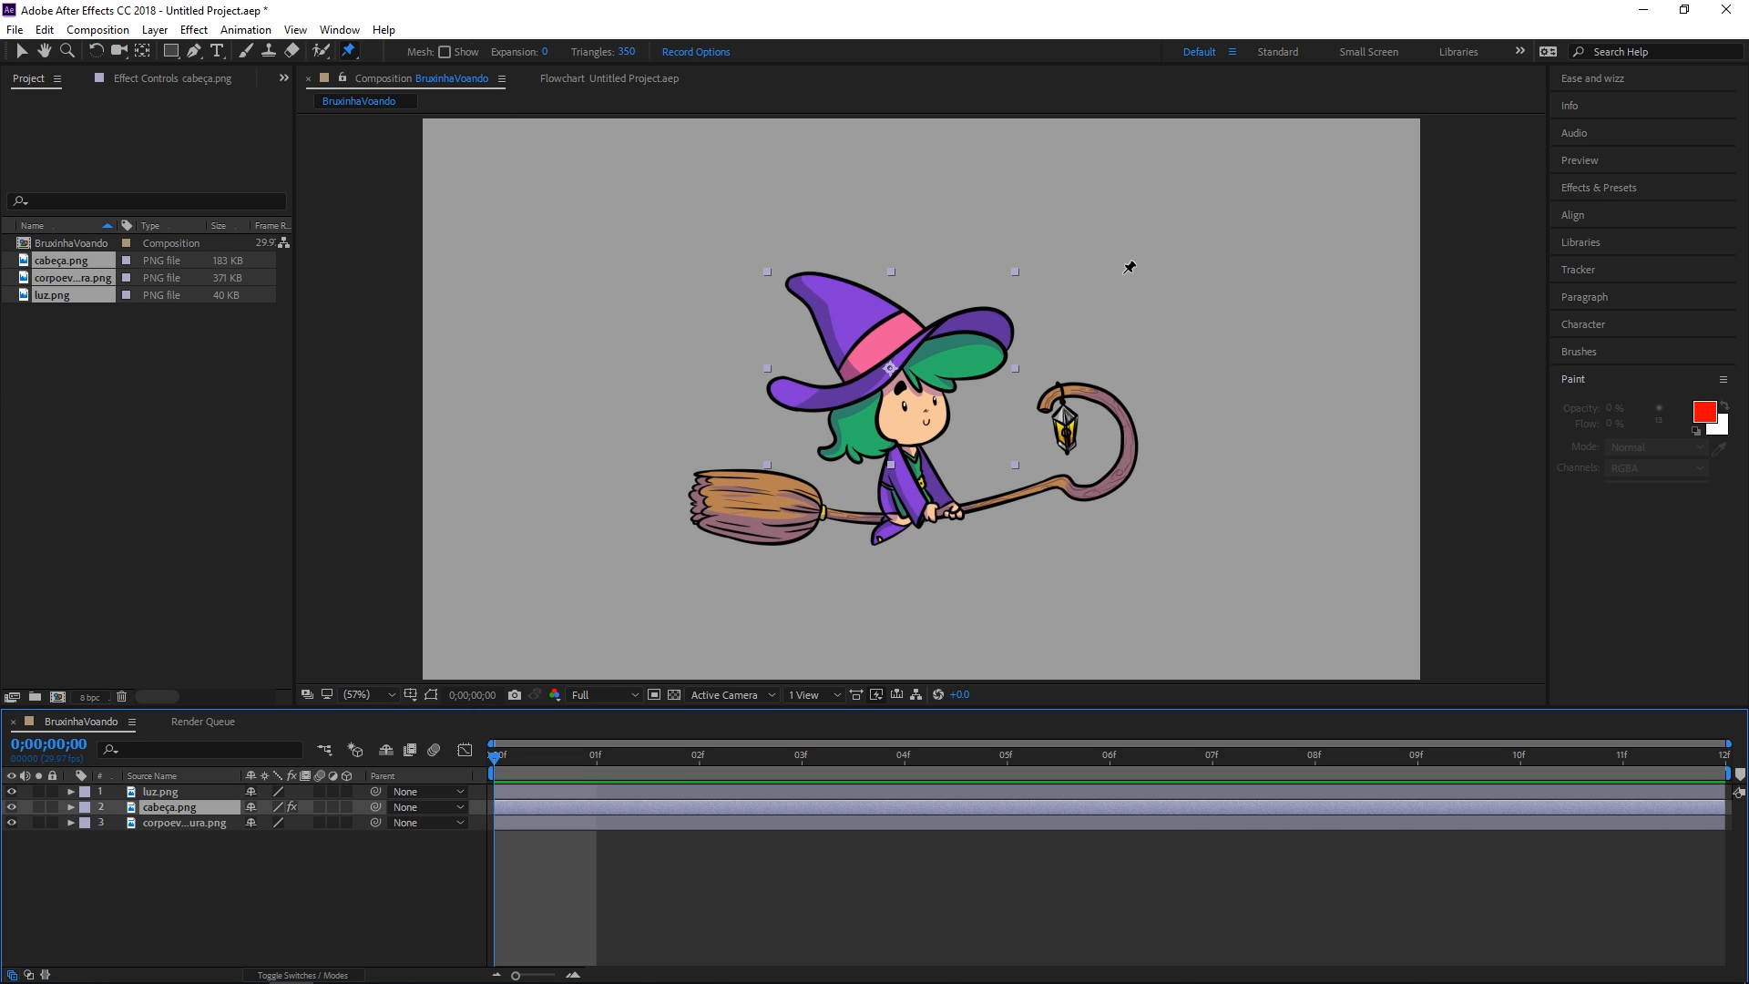
{"action": "left_click", "coordinate": [802, 285]}
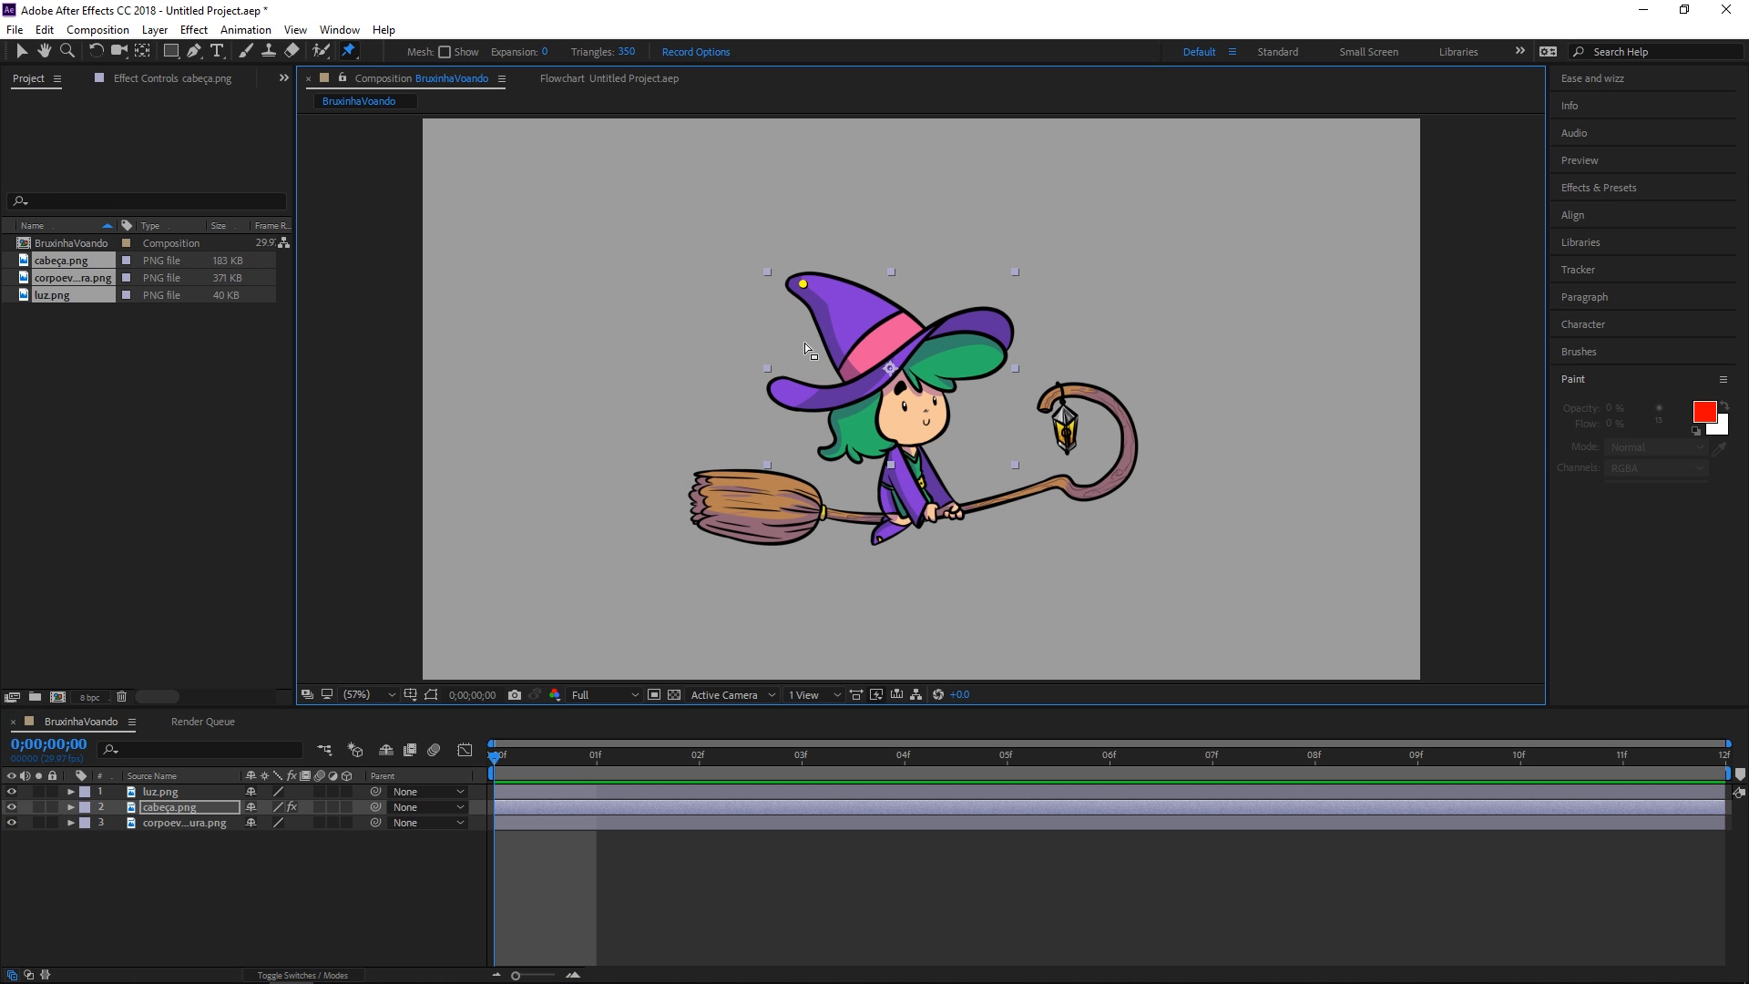
{"action": "left_click", "coordinate": [780, 388]}
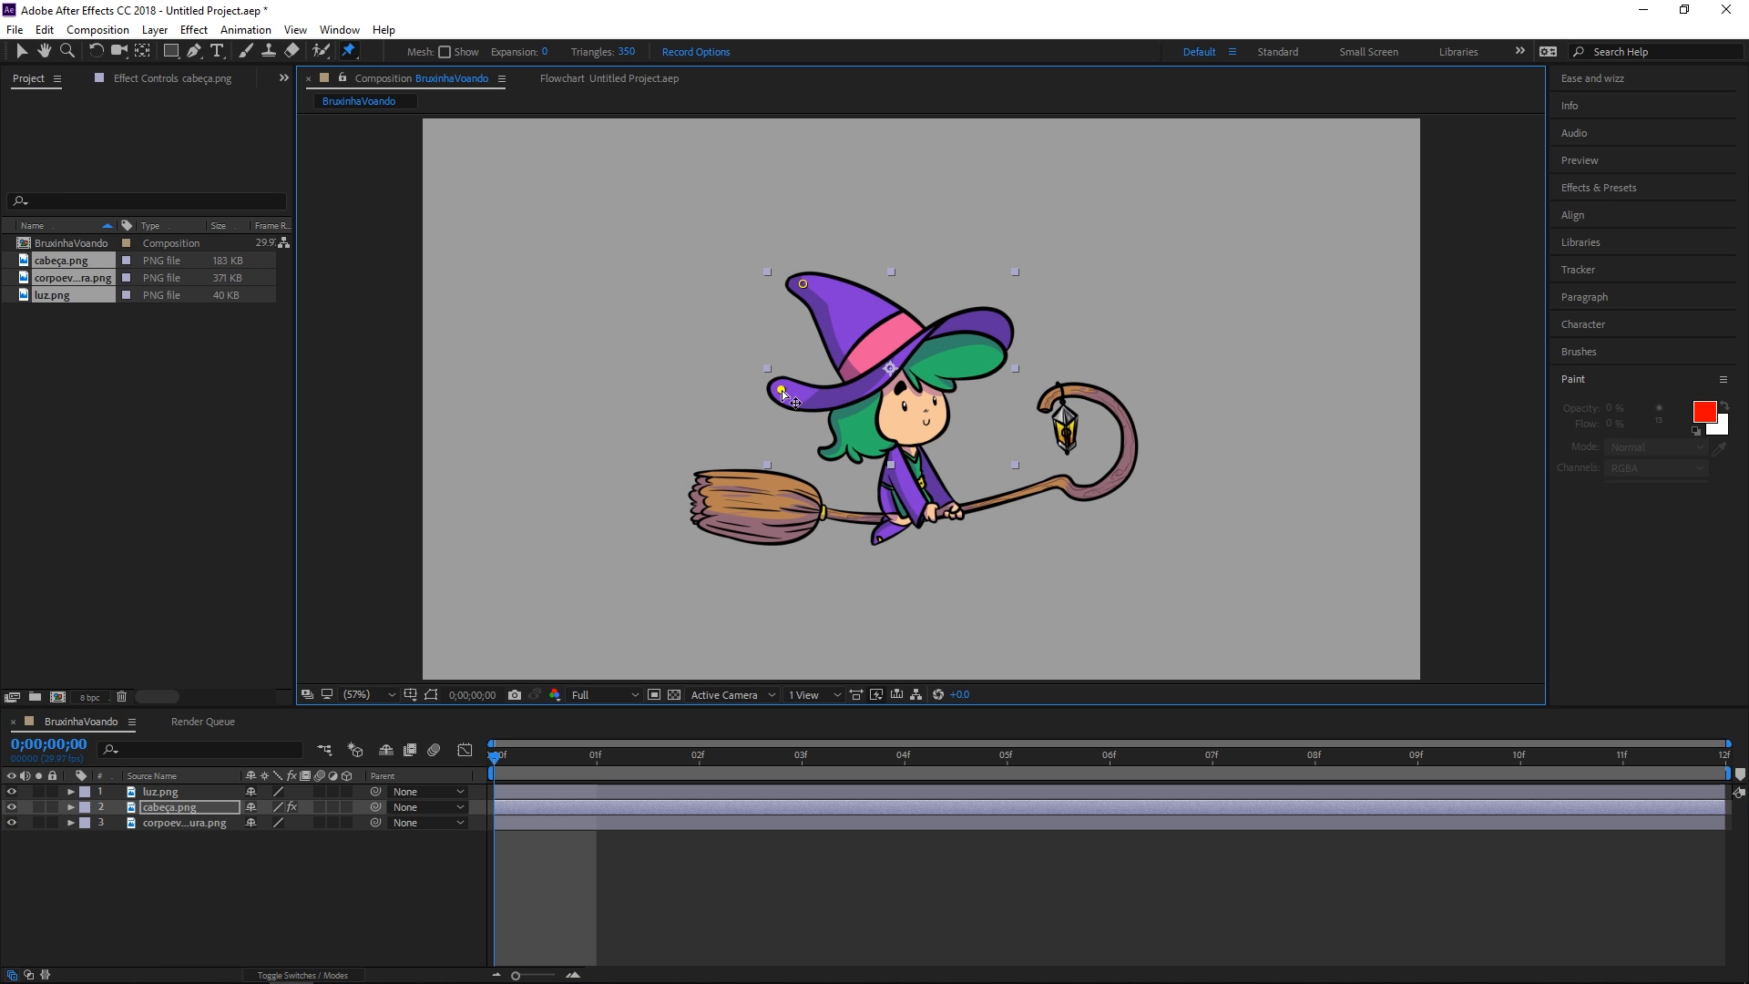
{"action": "left_click", "coordinate": [999, 322]}
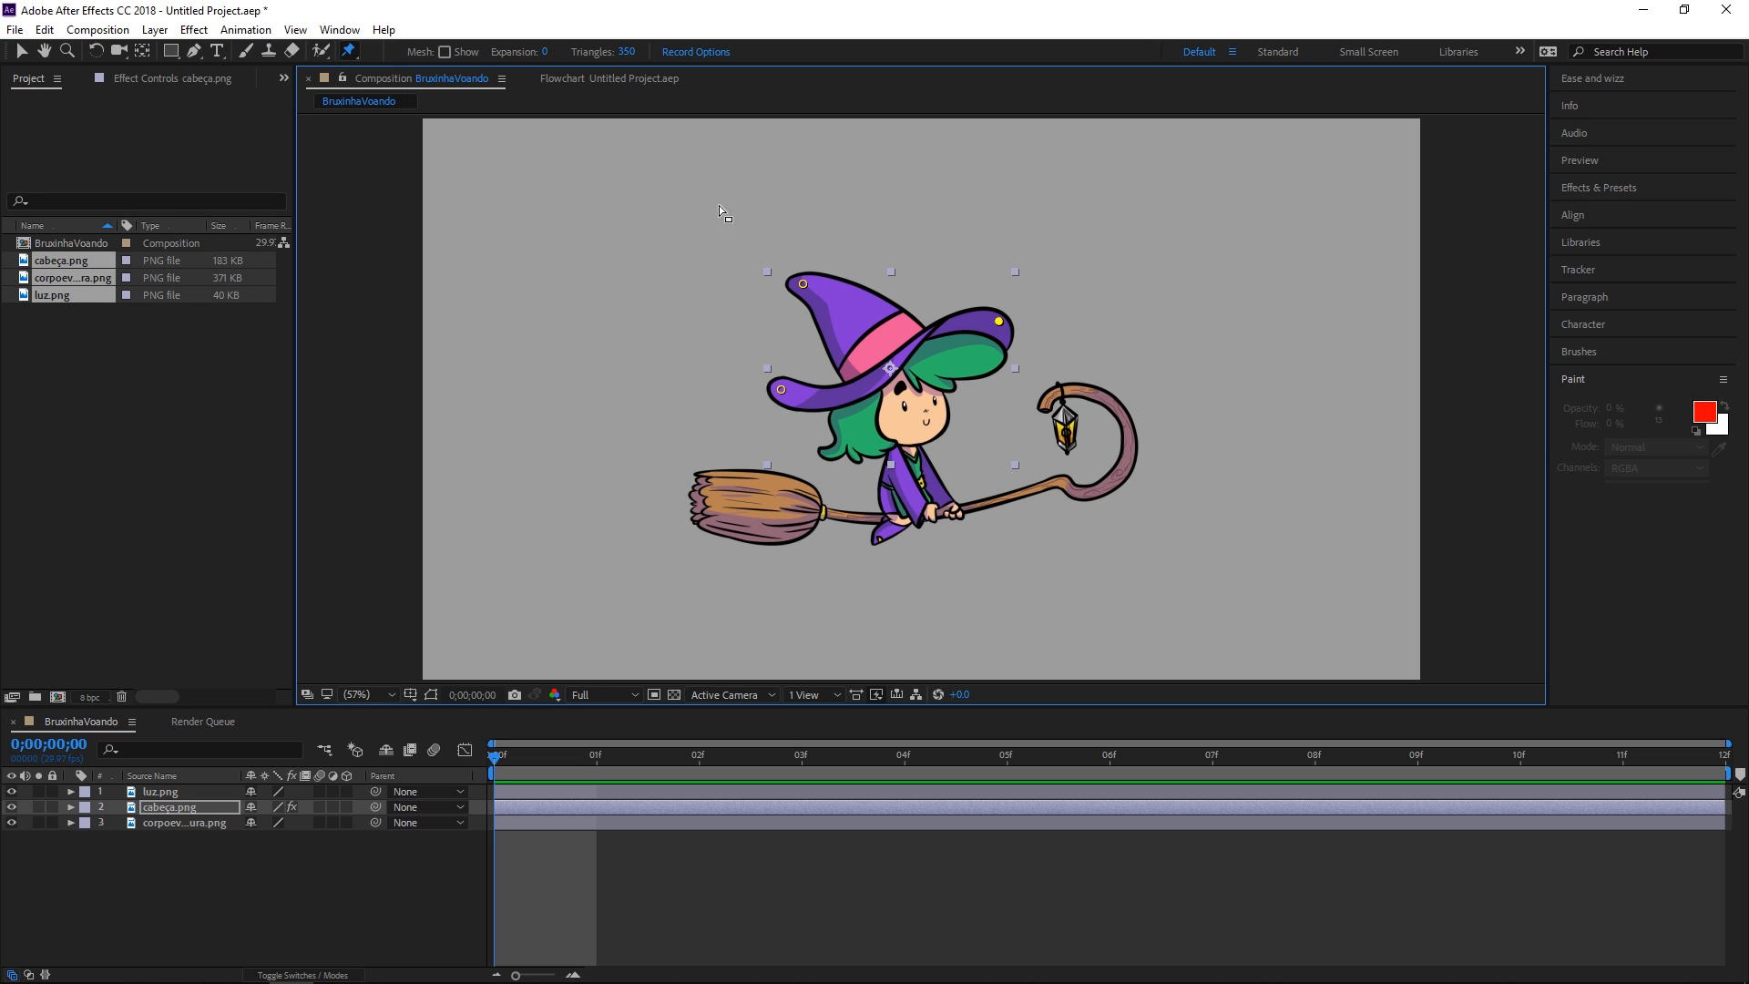
Show the puppet mesh, set its expansion to 10, then hide the mesh
{"action": "left_click", "coordinate": [446, 52]}
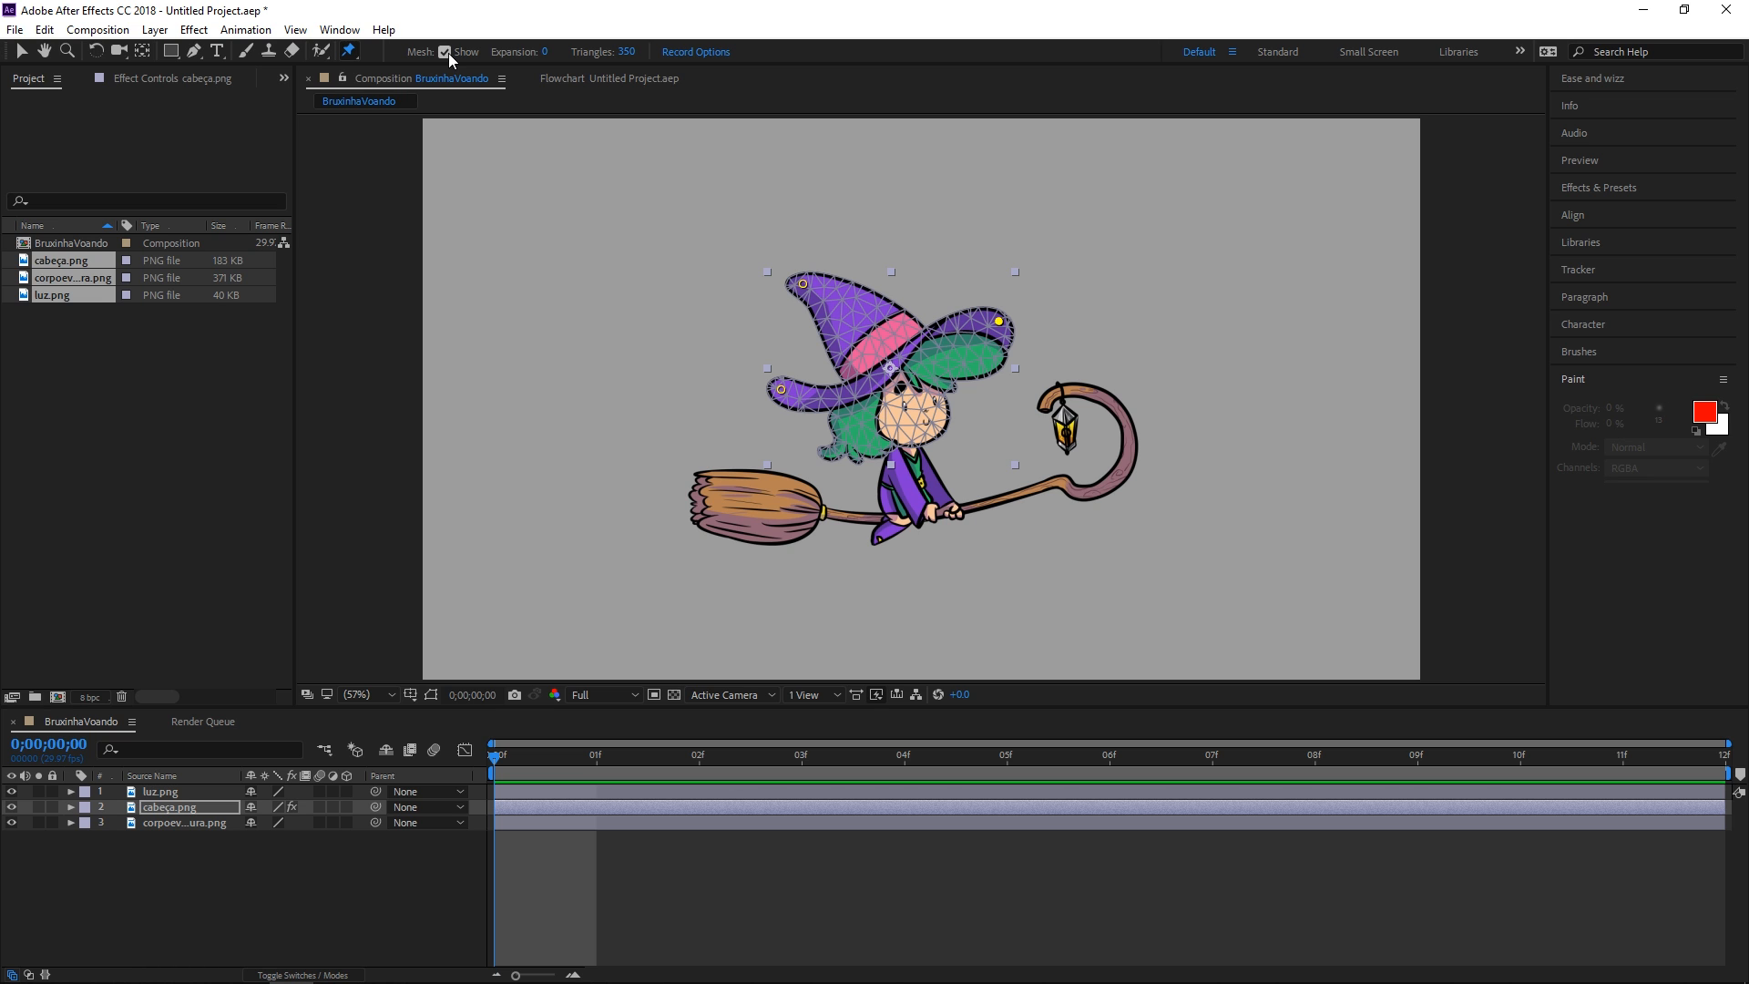
{"action": "key", "text": "slash"}
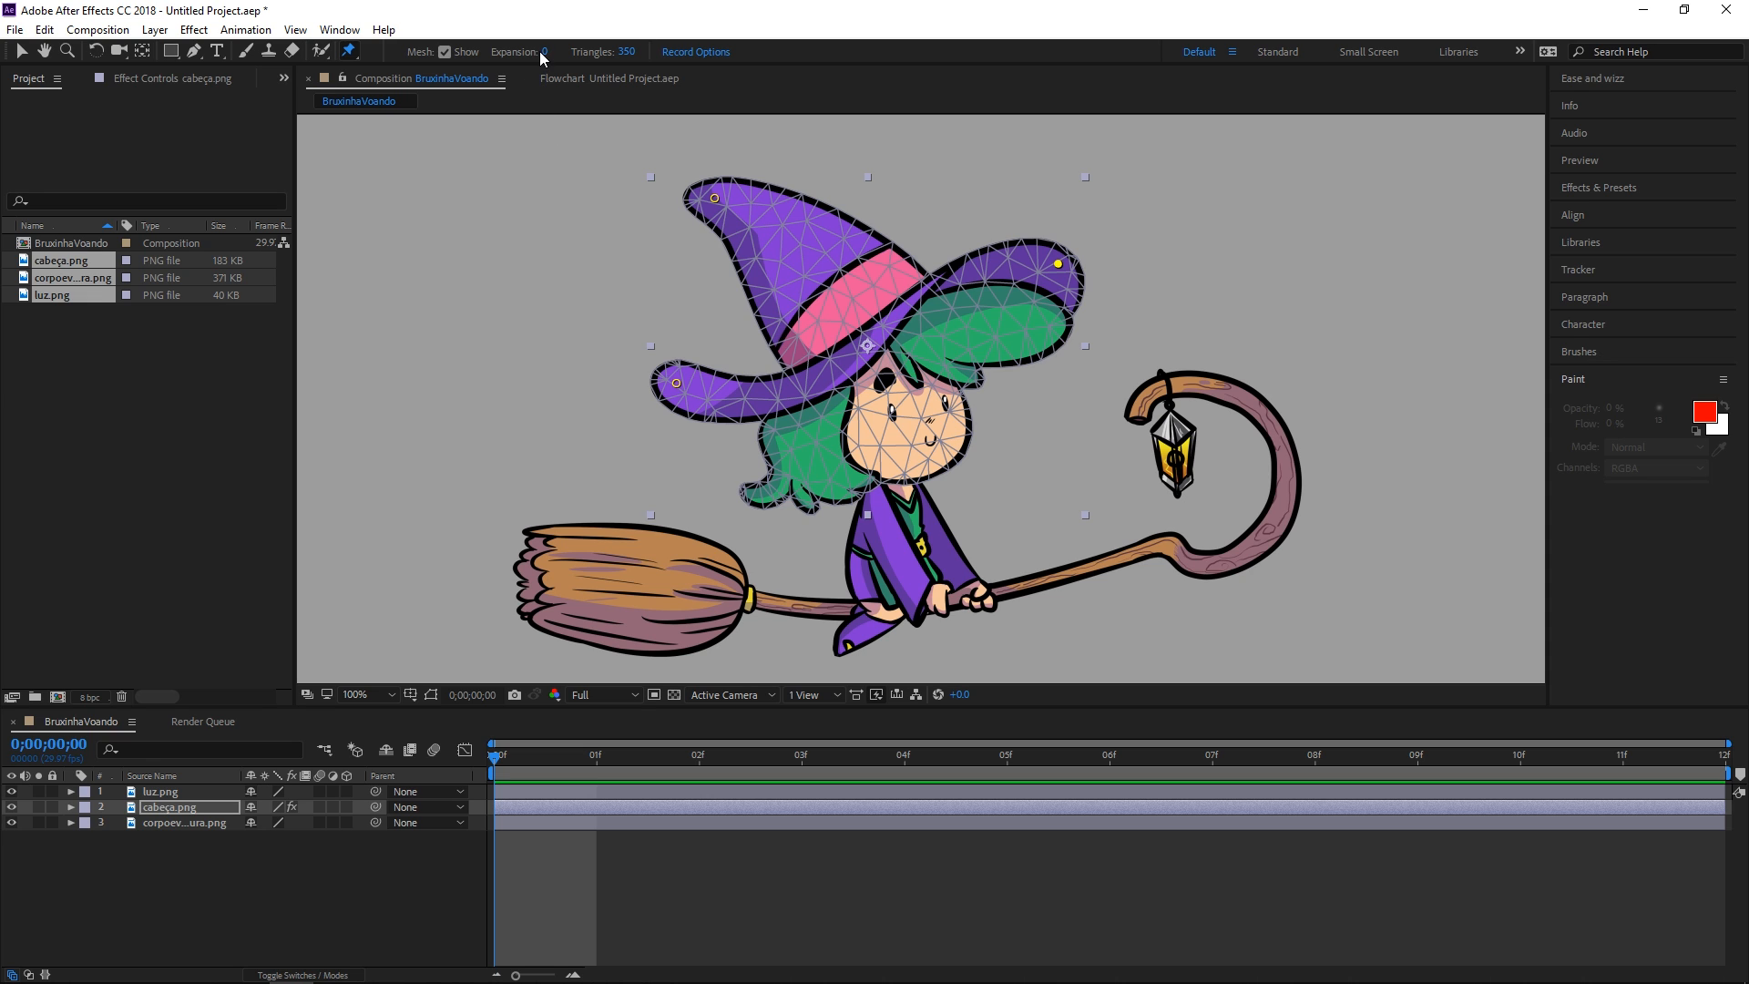
{"action": "left_click_drag", "start_coordinate": [544, 52], "coordinate": [594, 55]}
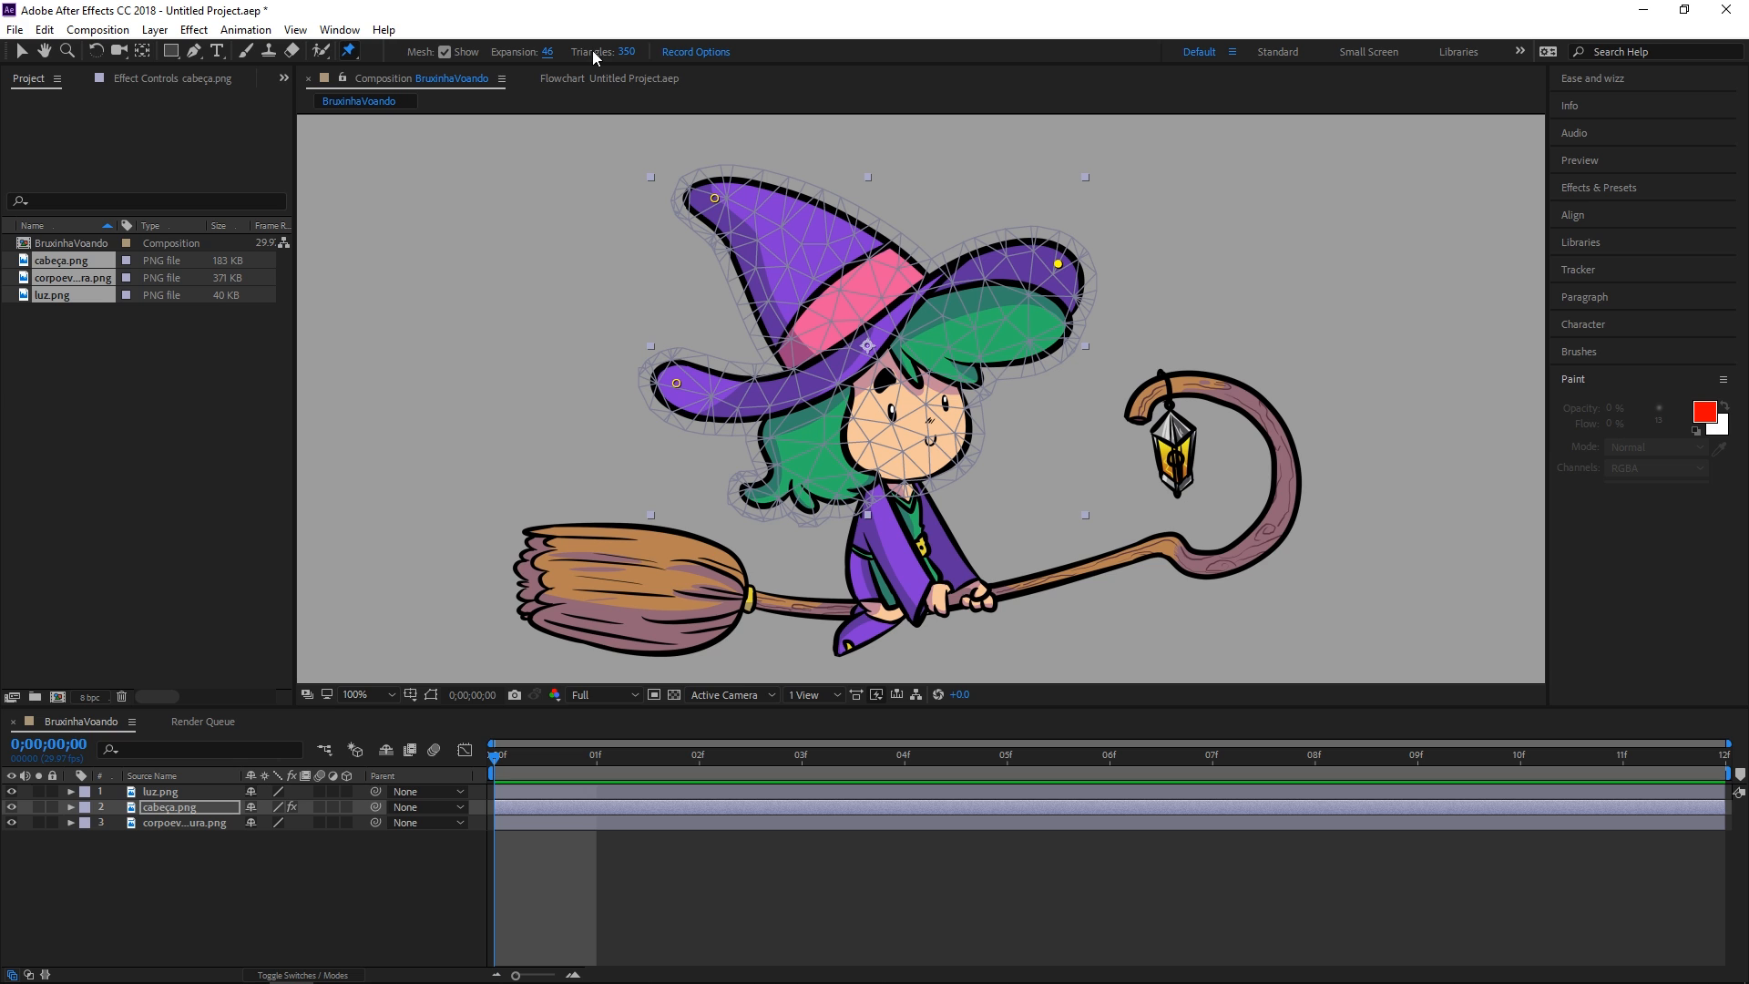
{"action": "left_click_drag", "start_coordinate": [554, 51], "coordinate": [579, 49]}
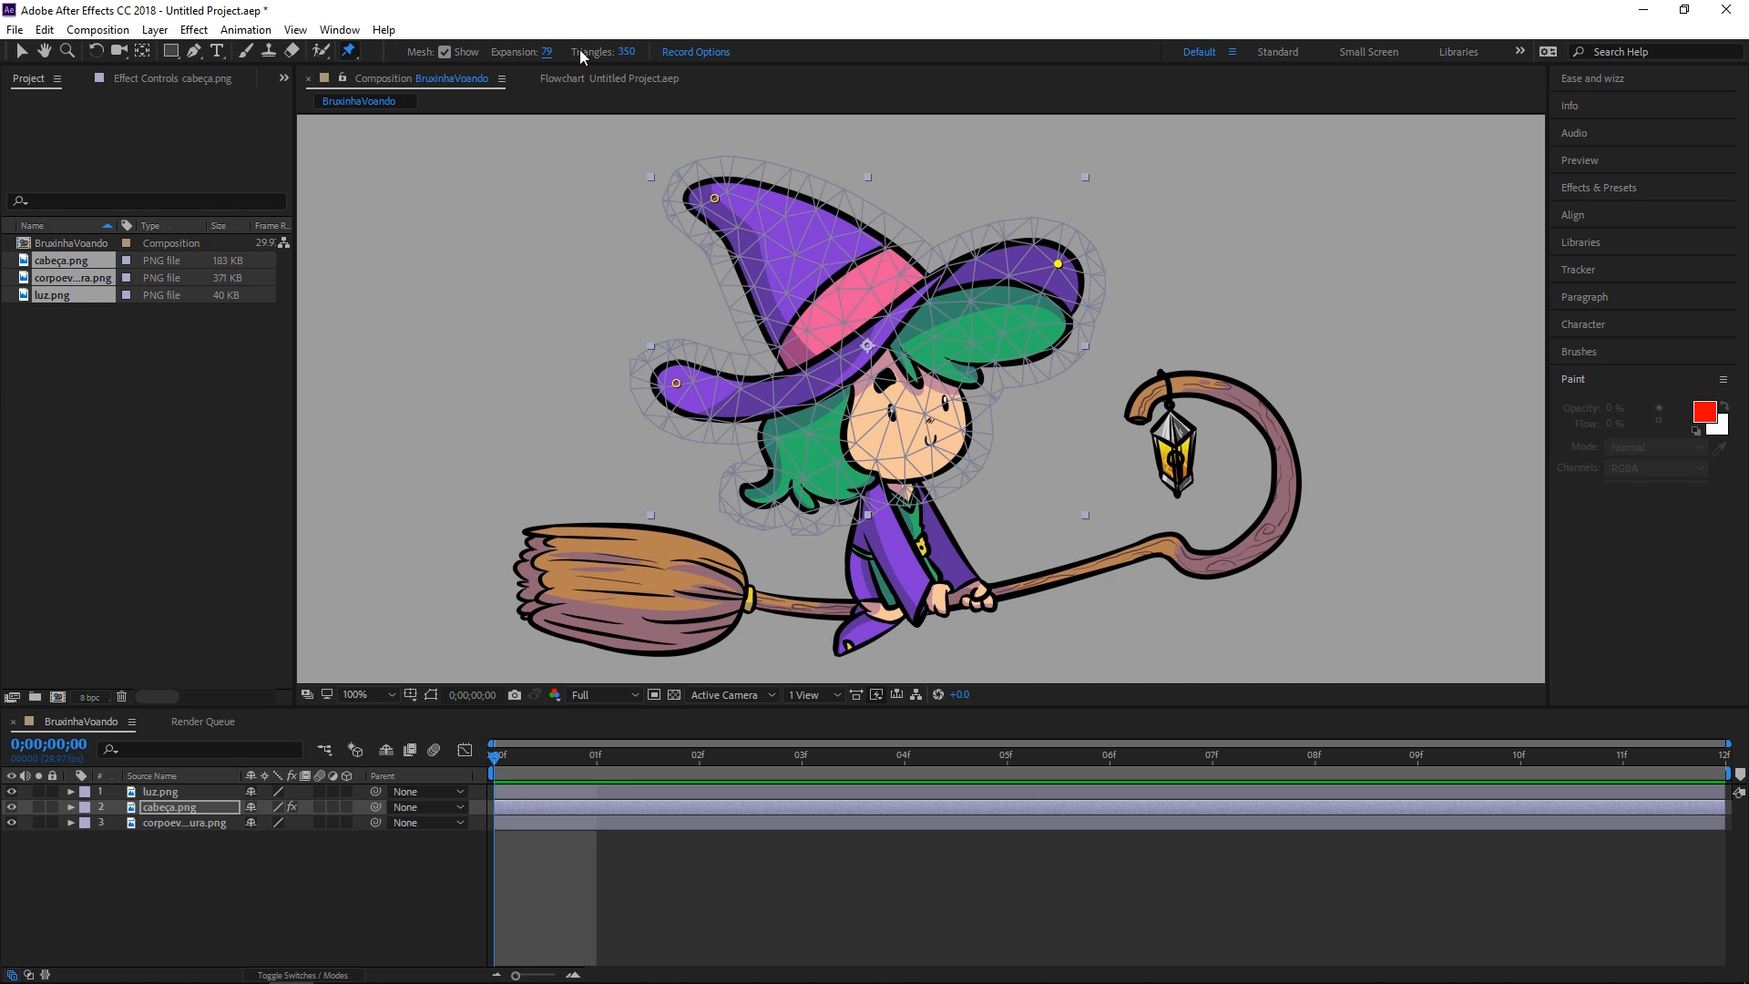
{"action": "left_click", "coordinate": [547, 51]}
{"action": "type", "text": "10"}
{"action": "key", "text": "Return"}
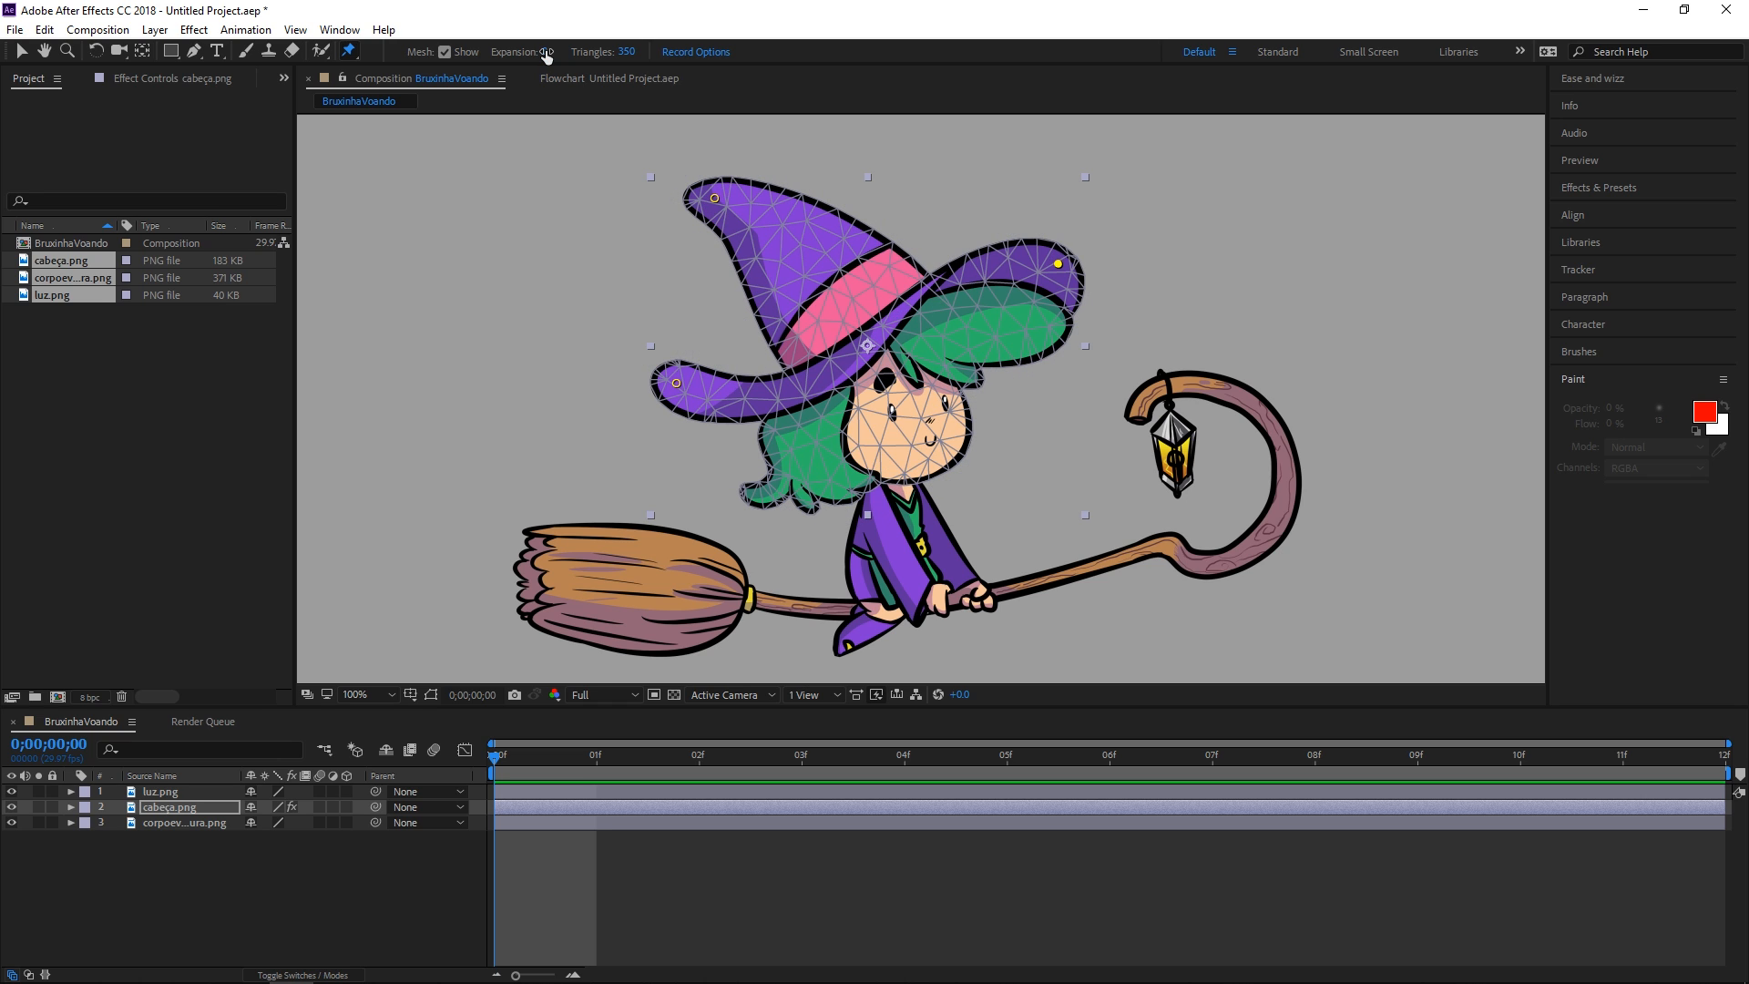
{"action": "left_click", "coordinate": [444, 52]}
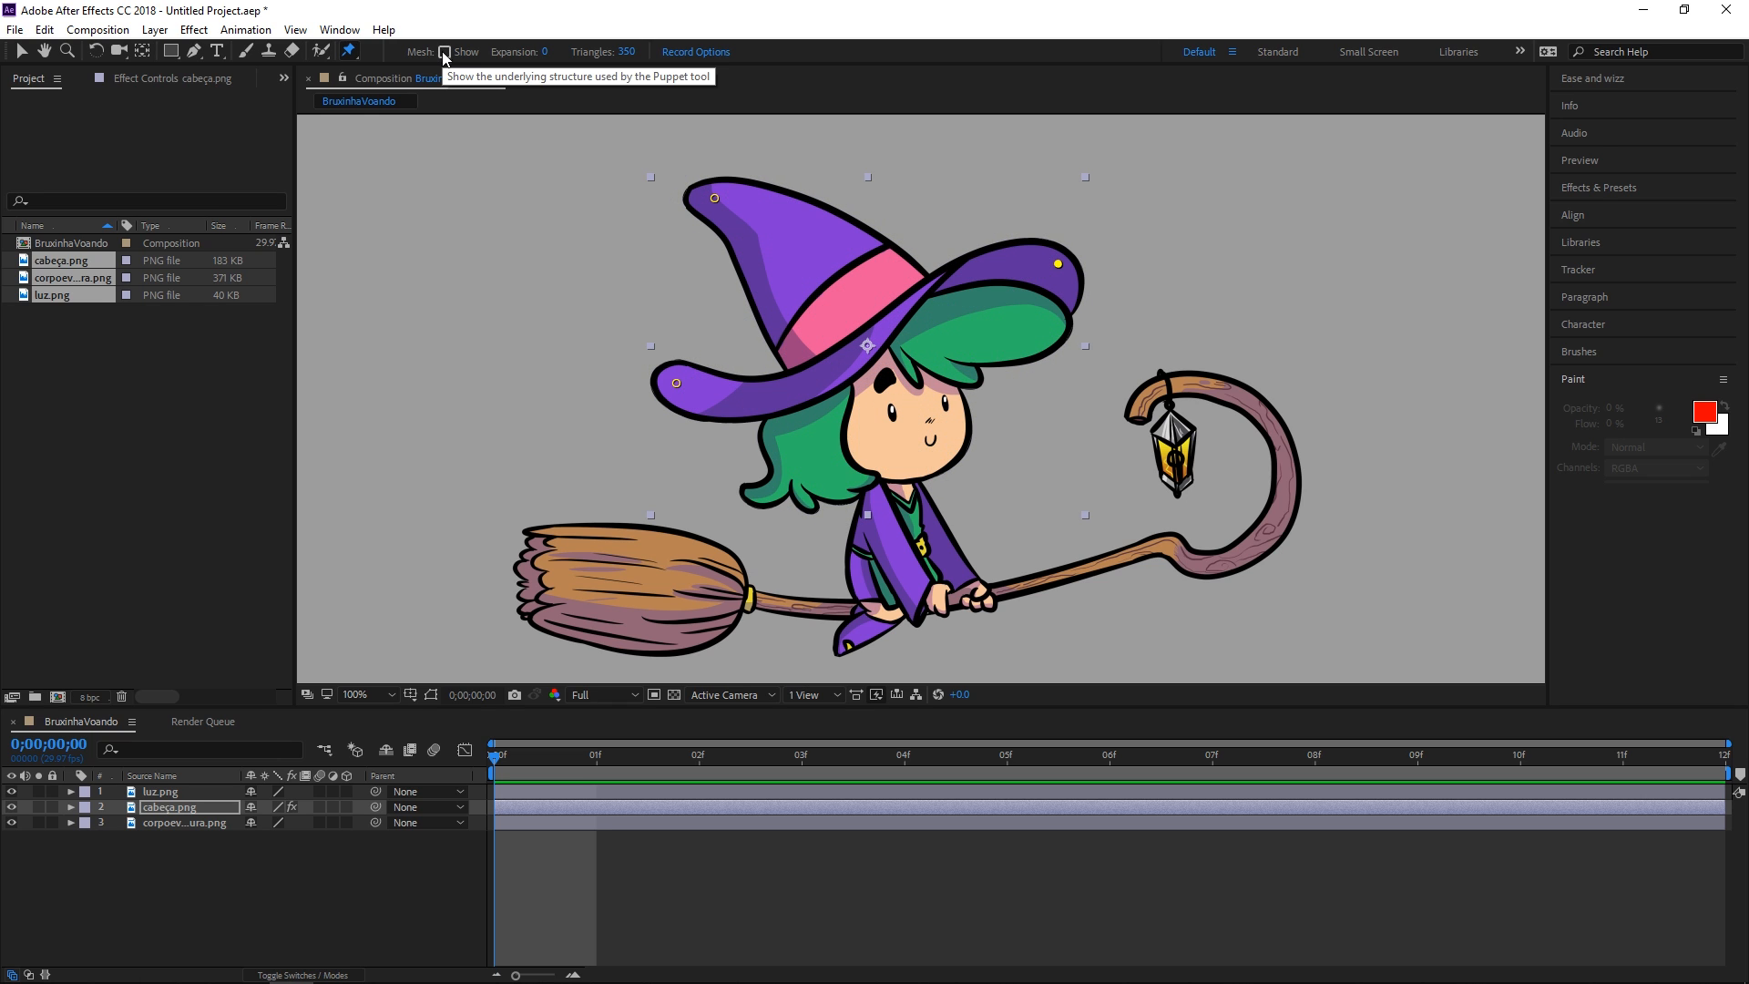
Expand cabeça.png's Puppet > Mesh 1 > Deform to reveal the three puppet pins
{"action": "left_click", "coordinate": [71, 807]}
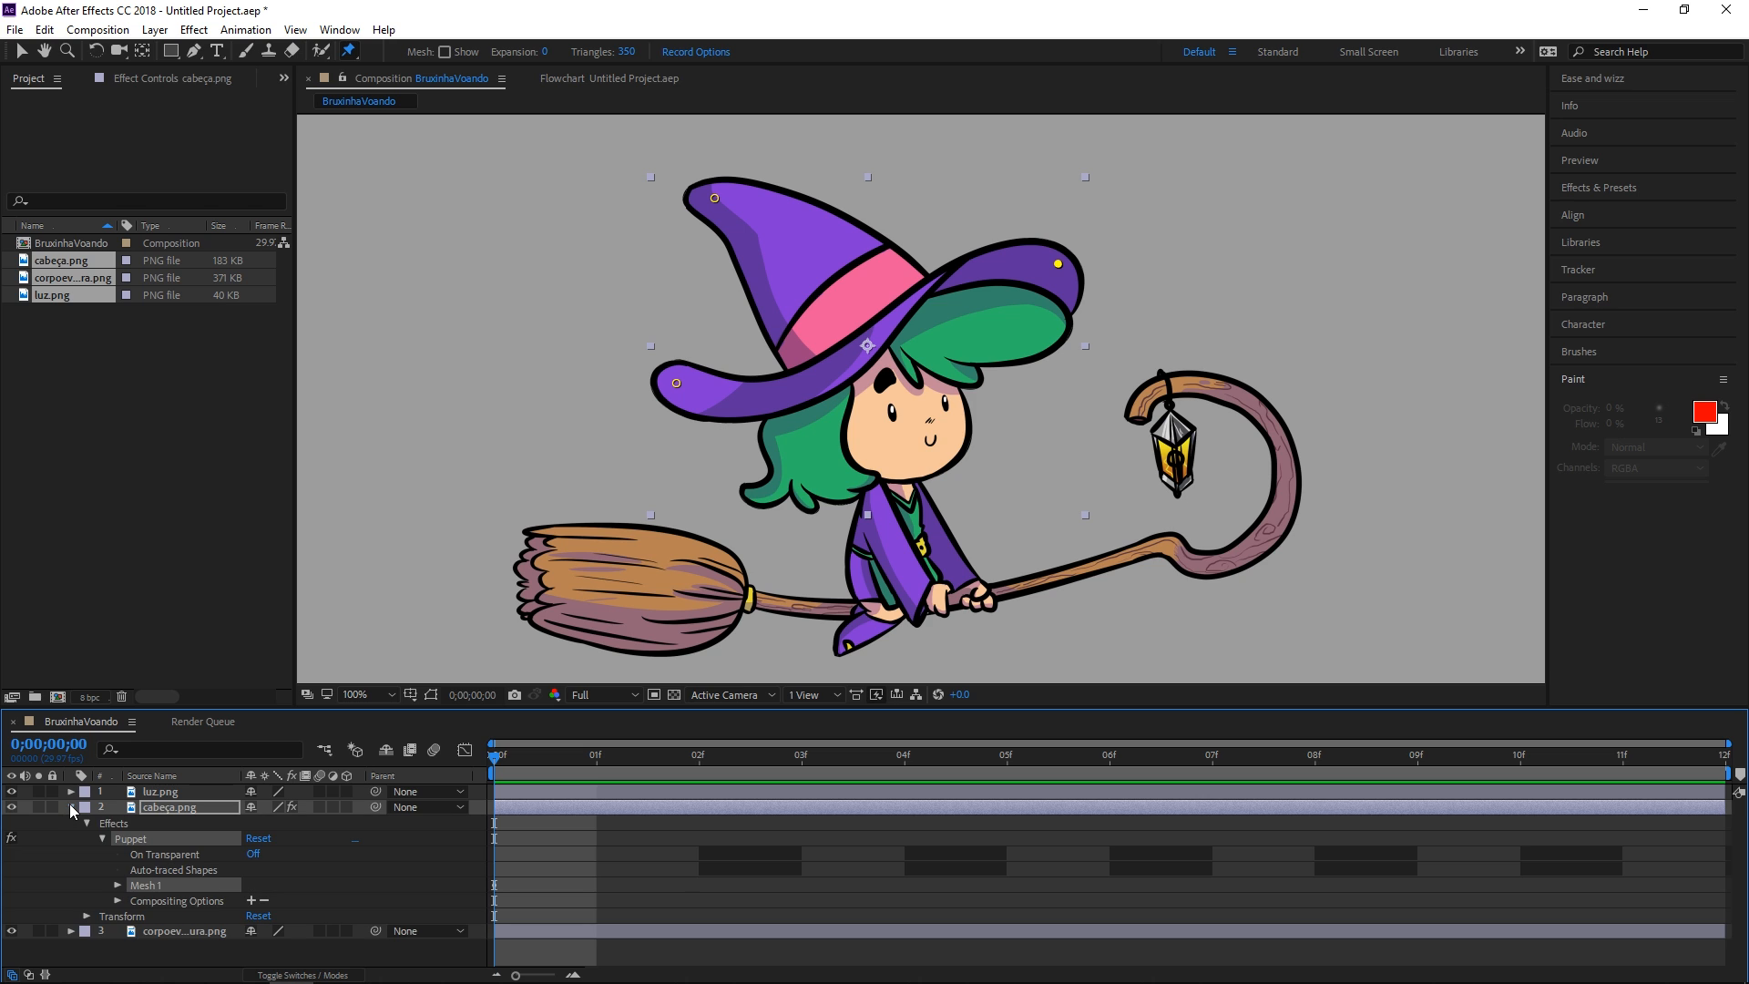
{"action": "left_click", "coordinate": [118, 883]}
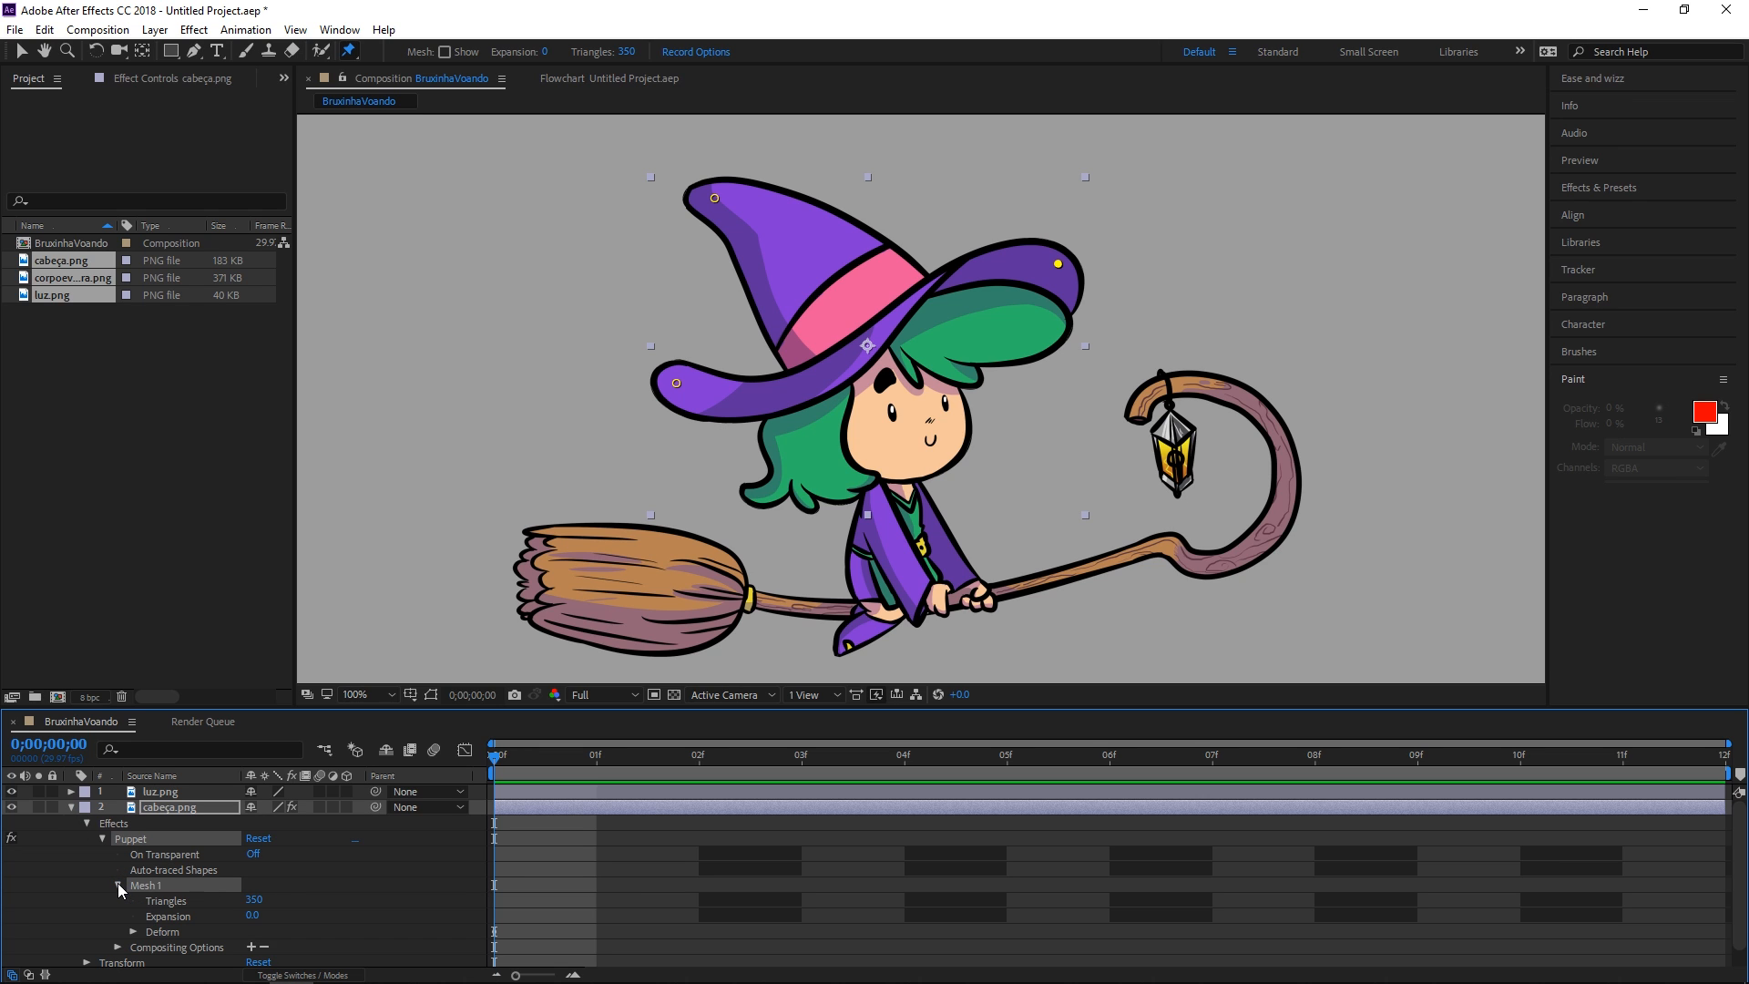
{"action": "left_click", "coordinate": [133, 932]}
{"action": "scroll", "coordinate": [133, 932], "scroll_direction": "down", "scroll_amount": 1}
{"action": "scroll", "coordinate": [270, 888], "scroll_direction": "down", "scroll_amount": 2}
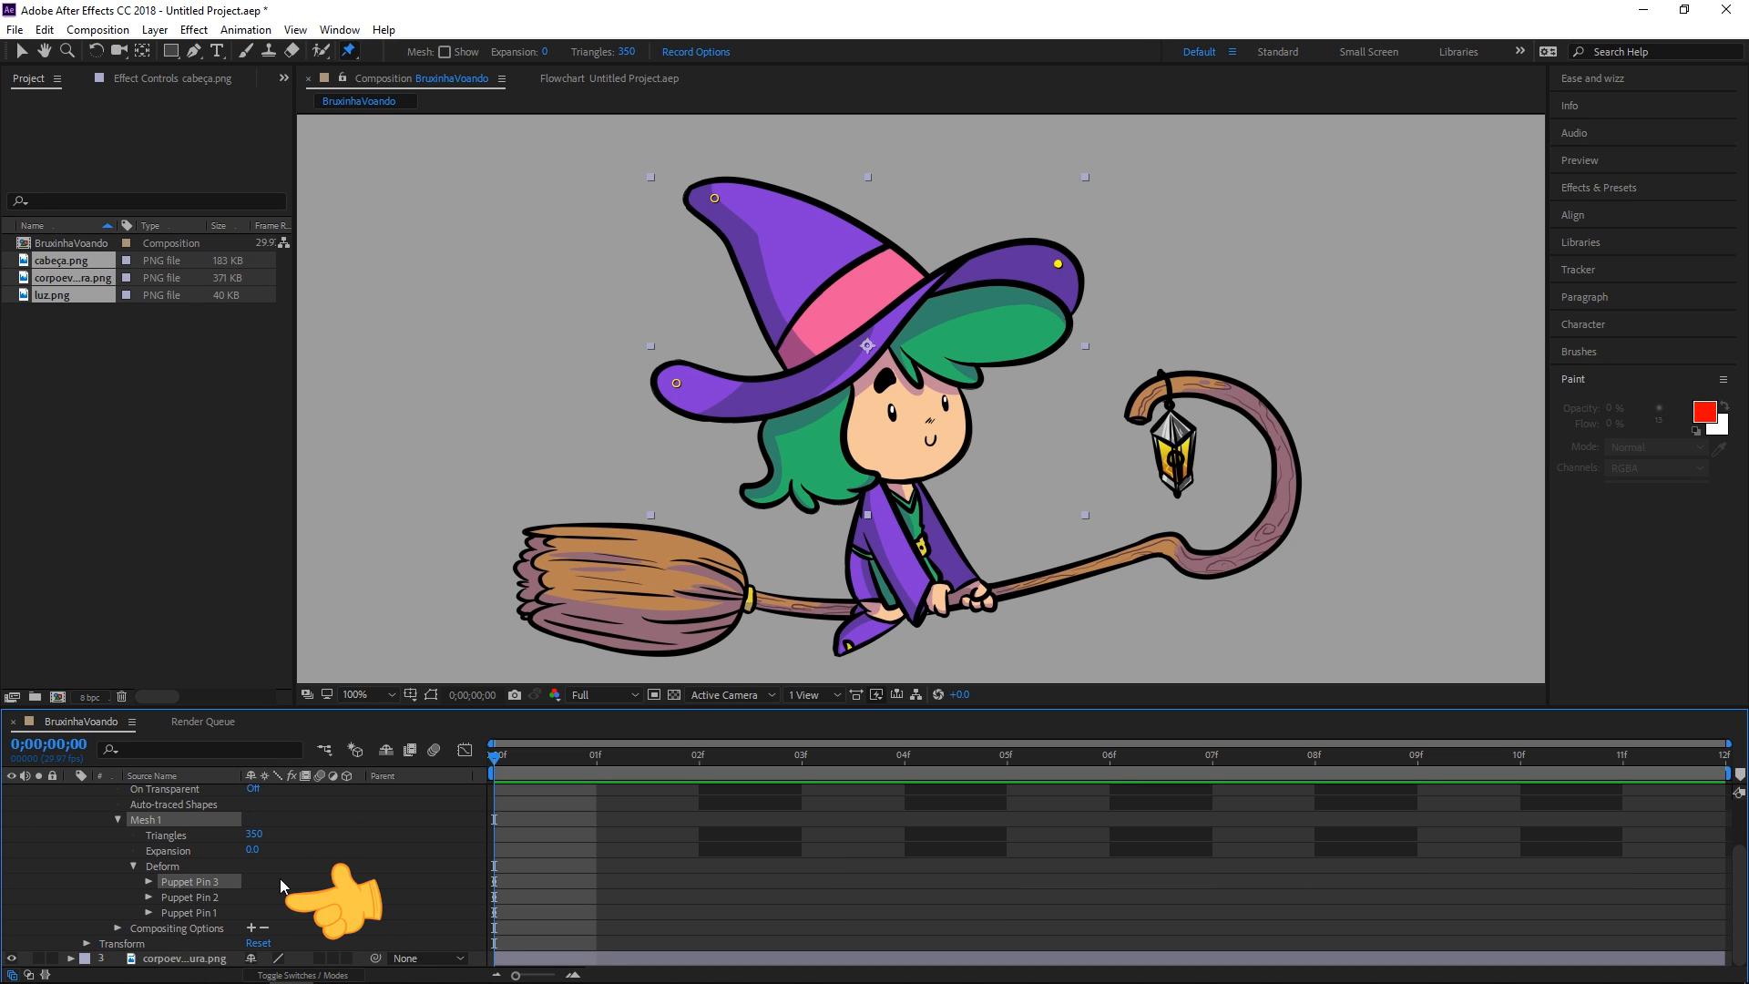
{"action": "left_click", "coordinate": [220, 894]}
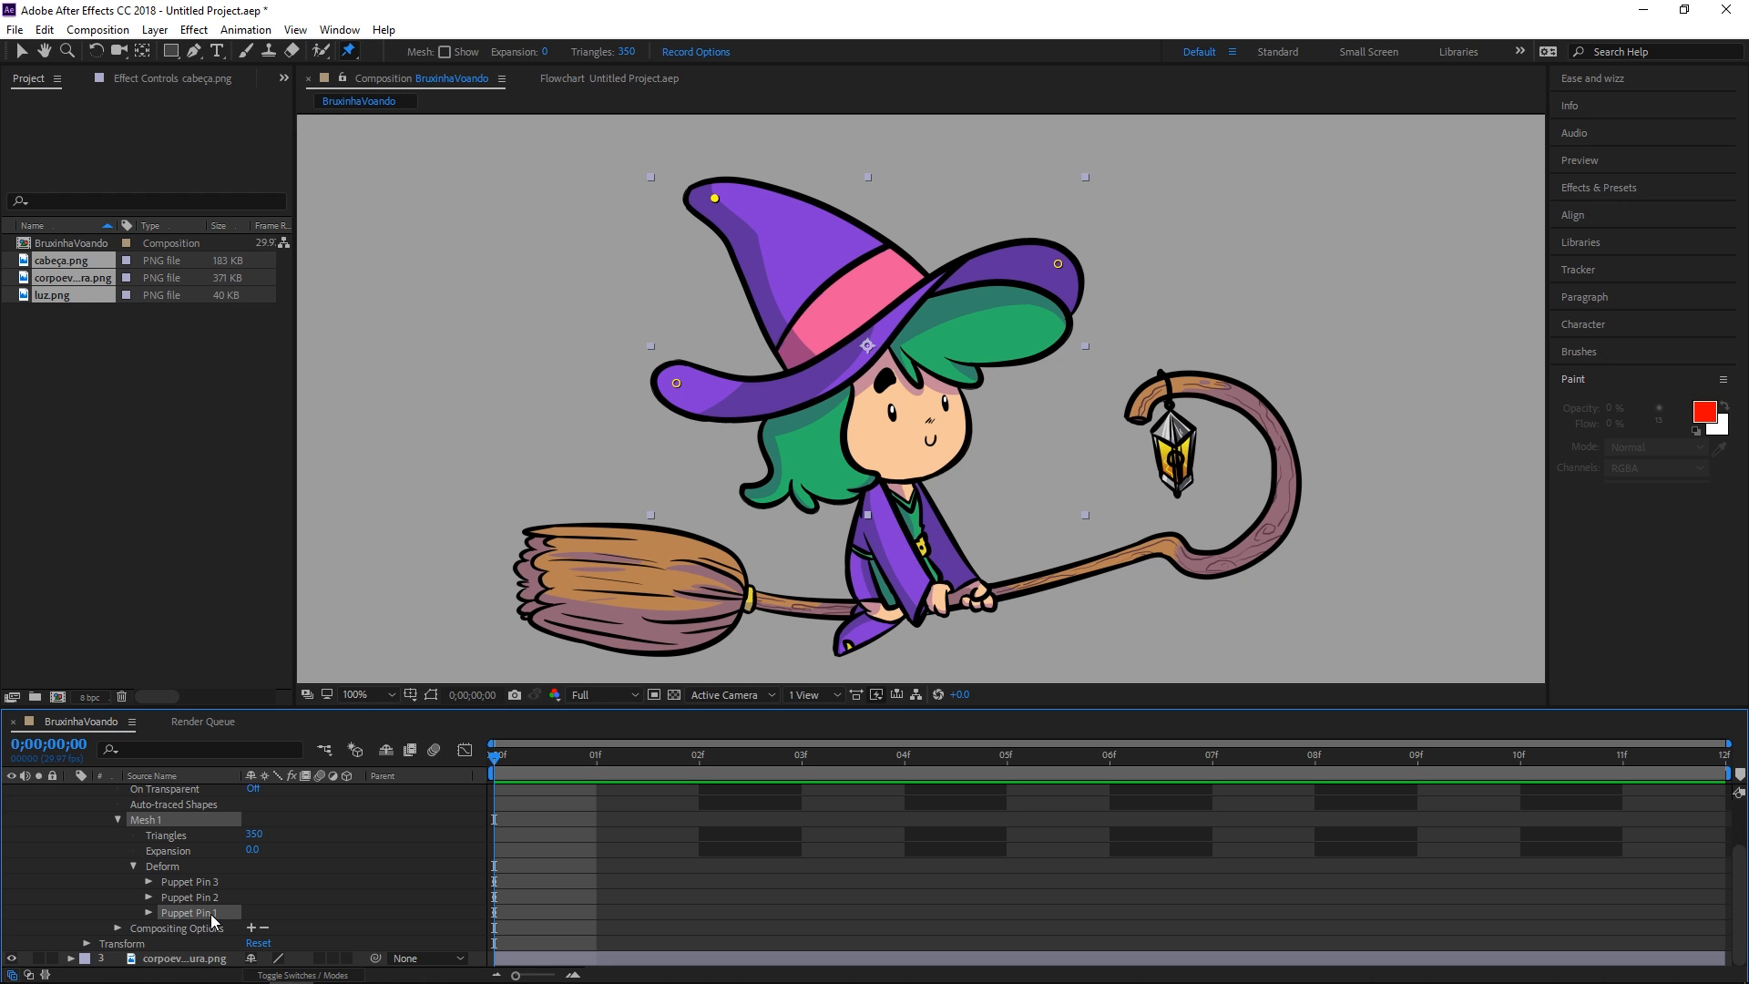
Rename Puppet Pin 1 to topo-do-chapeu and Puppet Pin 2 to aba-traseira-chapeu
{"action": "right_click", "coordinate": [206, 920]}
{"action": "left_click", "coordinate": [278, 839]}
{"action": "type", "text": "topo-do-chapeu"}
{"action": "key", "text": "Return"}
{"action": "left_click", "coordinate": [187, 897]}
{"action": "right_click", "coordinate": [187, 897]}
{"action": "left_click", "coordinate": [262, 816]}
{"action": "type", "text": "aba-traseira-chapeu"}
{"action": "key", "text": "Left"}
{"action": "type", "text": "do-"}
{"action": "key", "text": "Return"}
Rename Puppet Pin 3 to aba-da-frente and show only the pins' Position properties
{"action": "left_click", "coordinate": [182, 882]}
{"action": "right_click", "coordinate": [182, 882]}
{"action": "left_click", "coordinate": [261, 814]}
{"action": "type", "text": "aba-da-frente"}
{"action": "key", "text": "Return"}
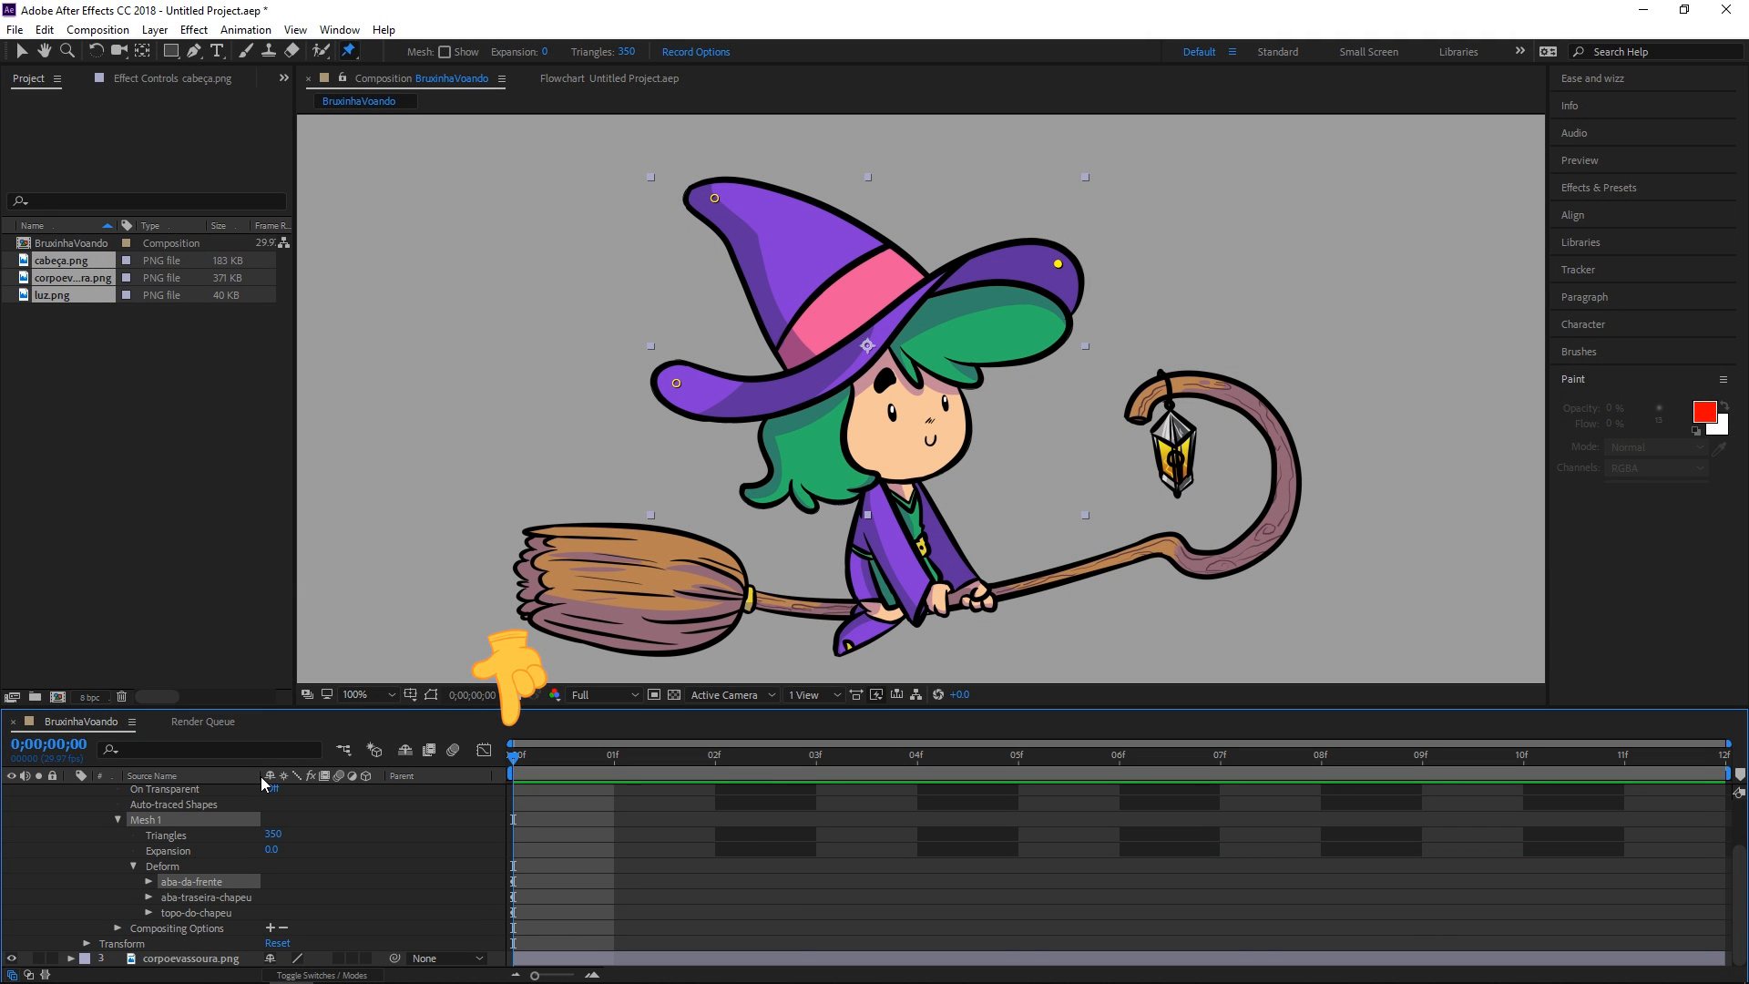
{"action": "key", "text": "u"}
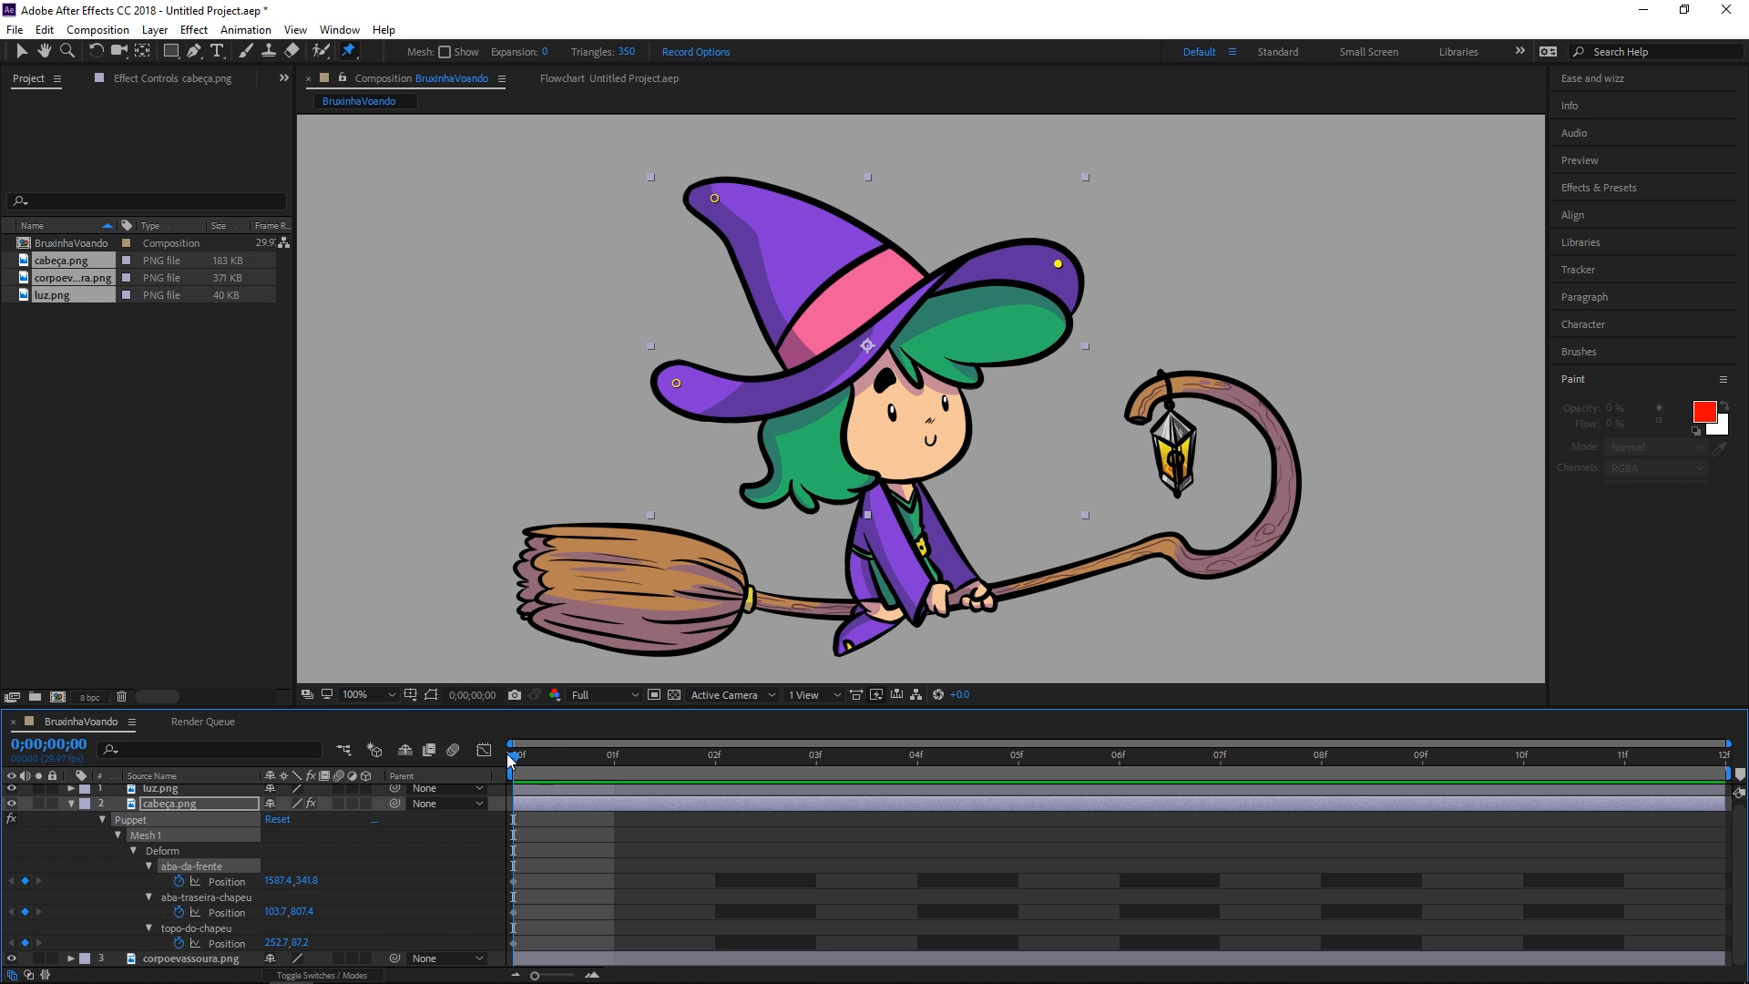
At frame 01, drag the topo-do-chapeu pin down to bend the hat tip
{"action": "left_click_drag", "start_coordinate": [511, 756], "coordinate": [575, 760]}
{"action": "left_click_drag", "start_coordinate": [508, 863], "coordinate": [522, 950]}
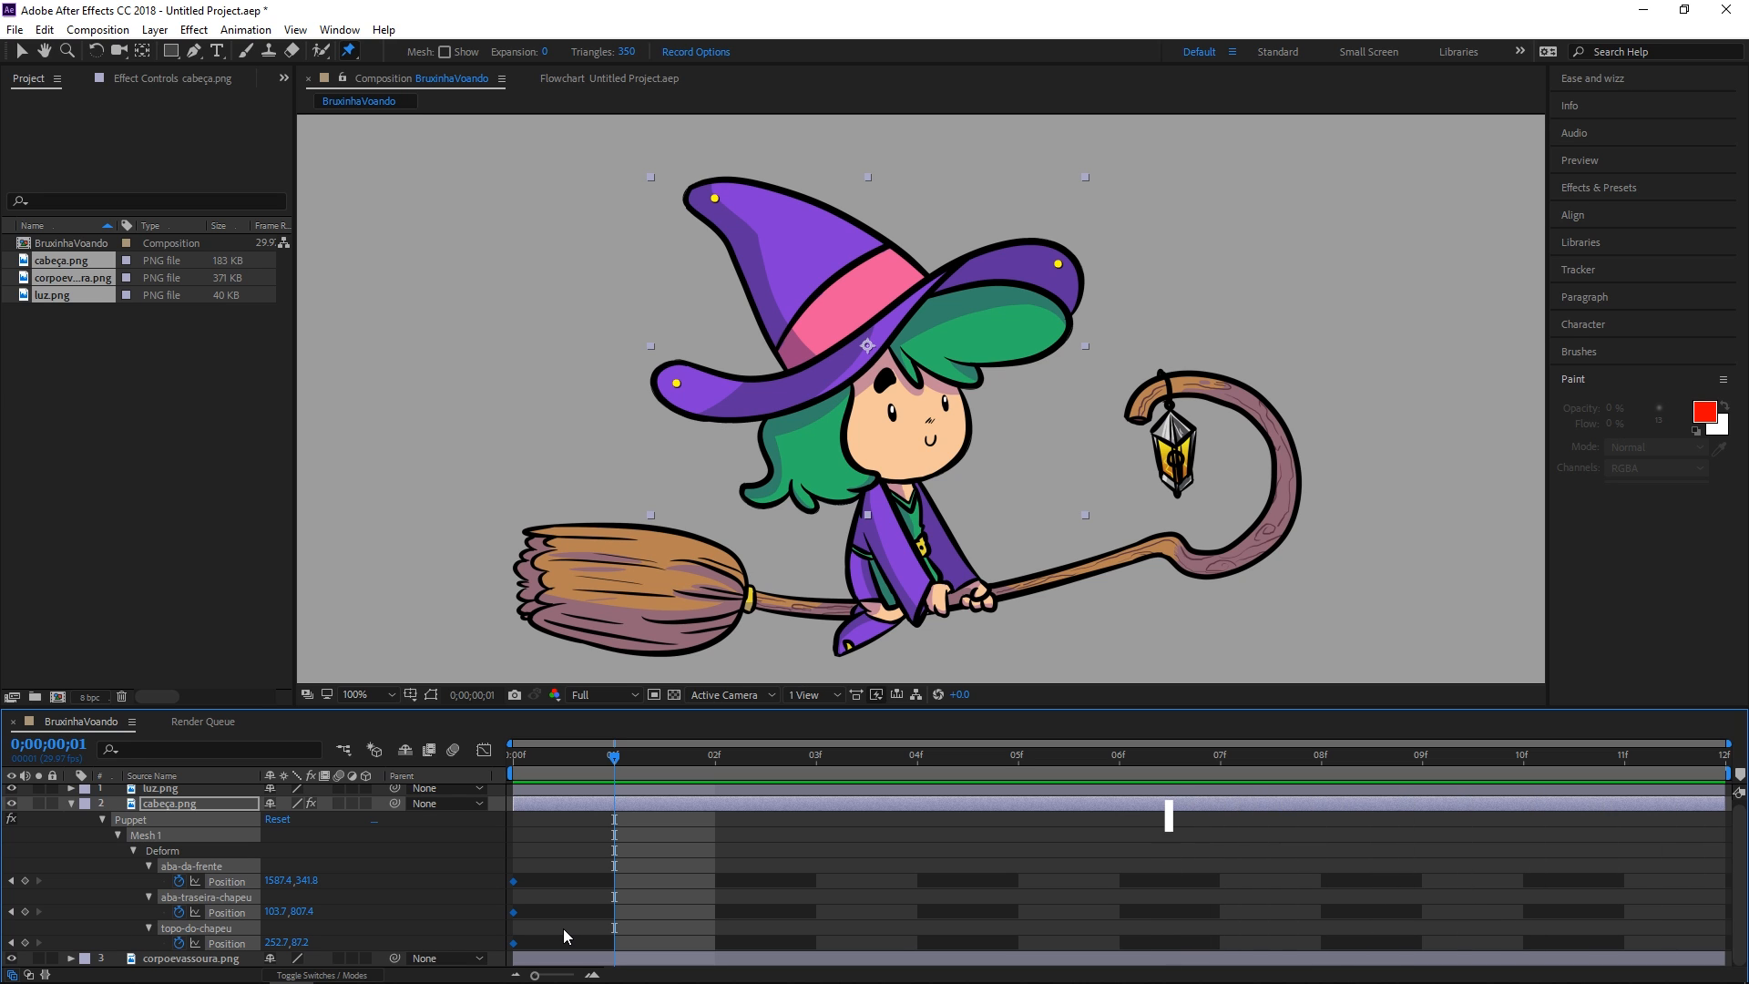
{"action": "left_click", "coordinate": [513, 757]}
{"action": "left_click_drag", "start_coordinate": [512, 759], "coordinate": [632, 776]}
{"action": "key", "text": "v"}
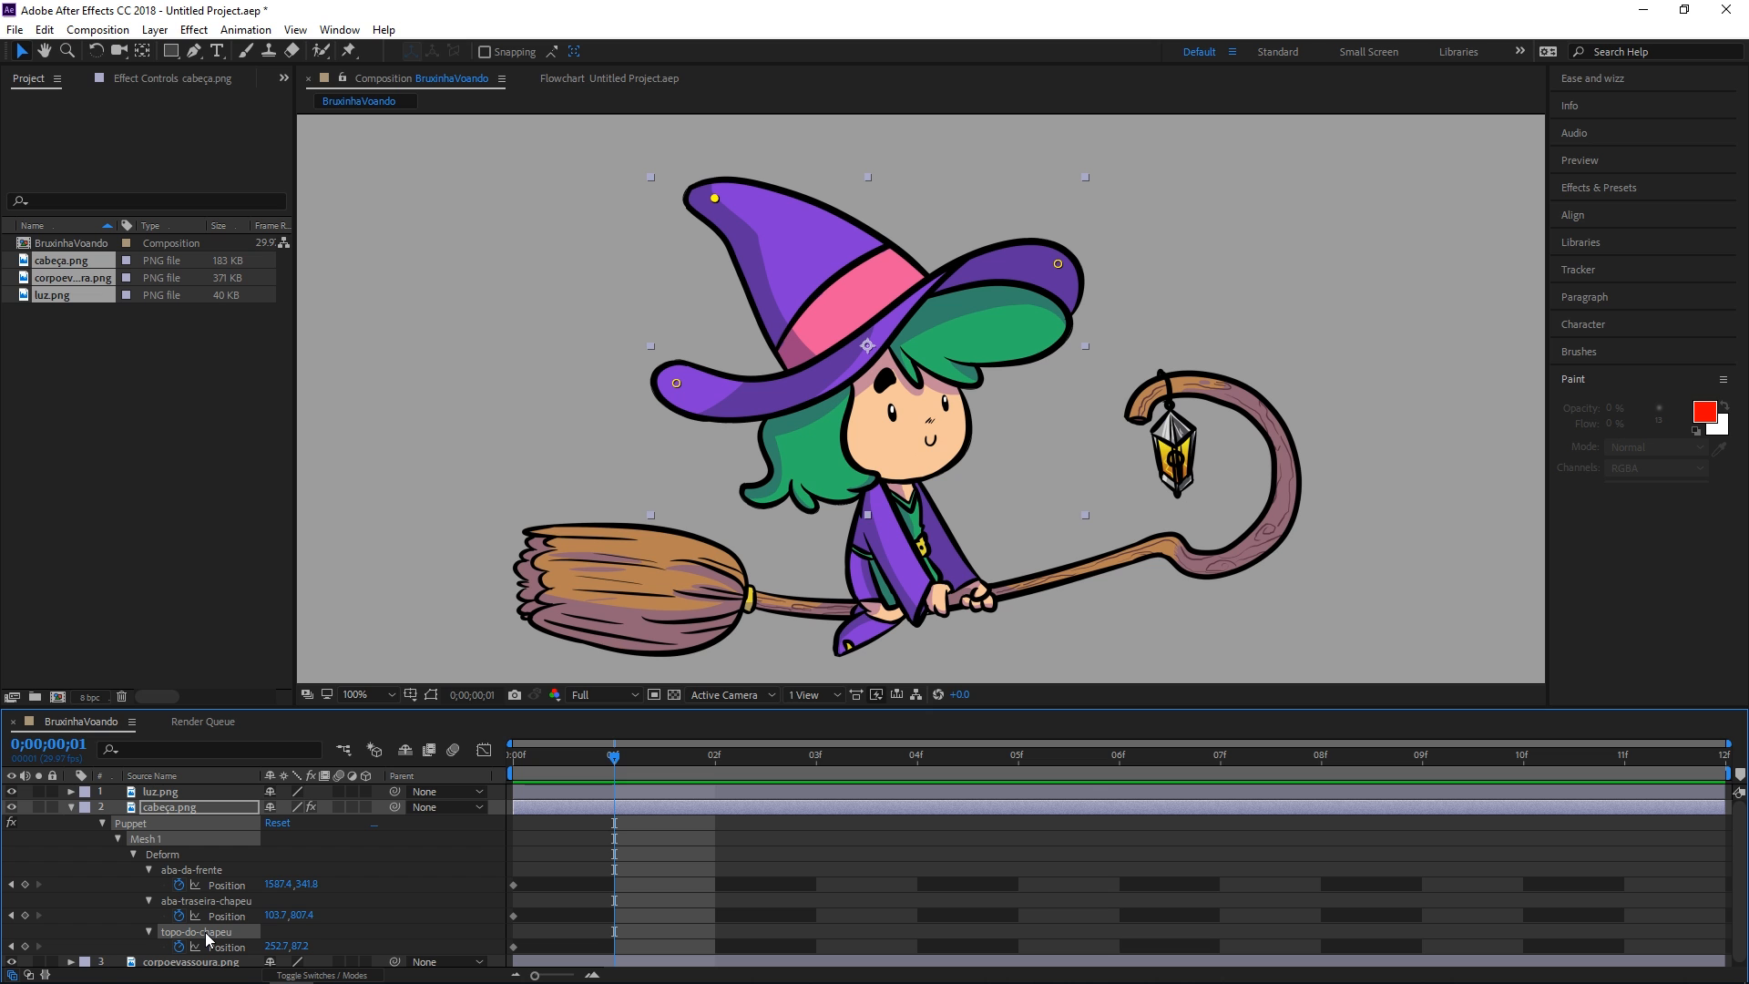
{"action": "left_click_drag", "start_coordinate": [714, 199], "coordinate": [692, 253]}
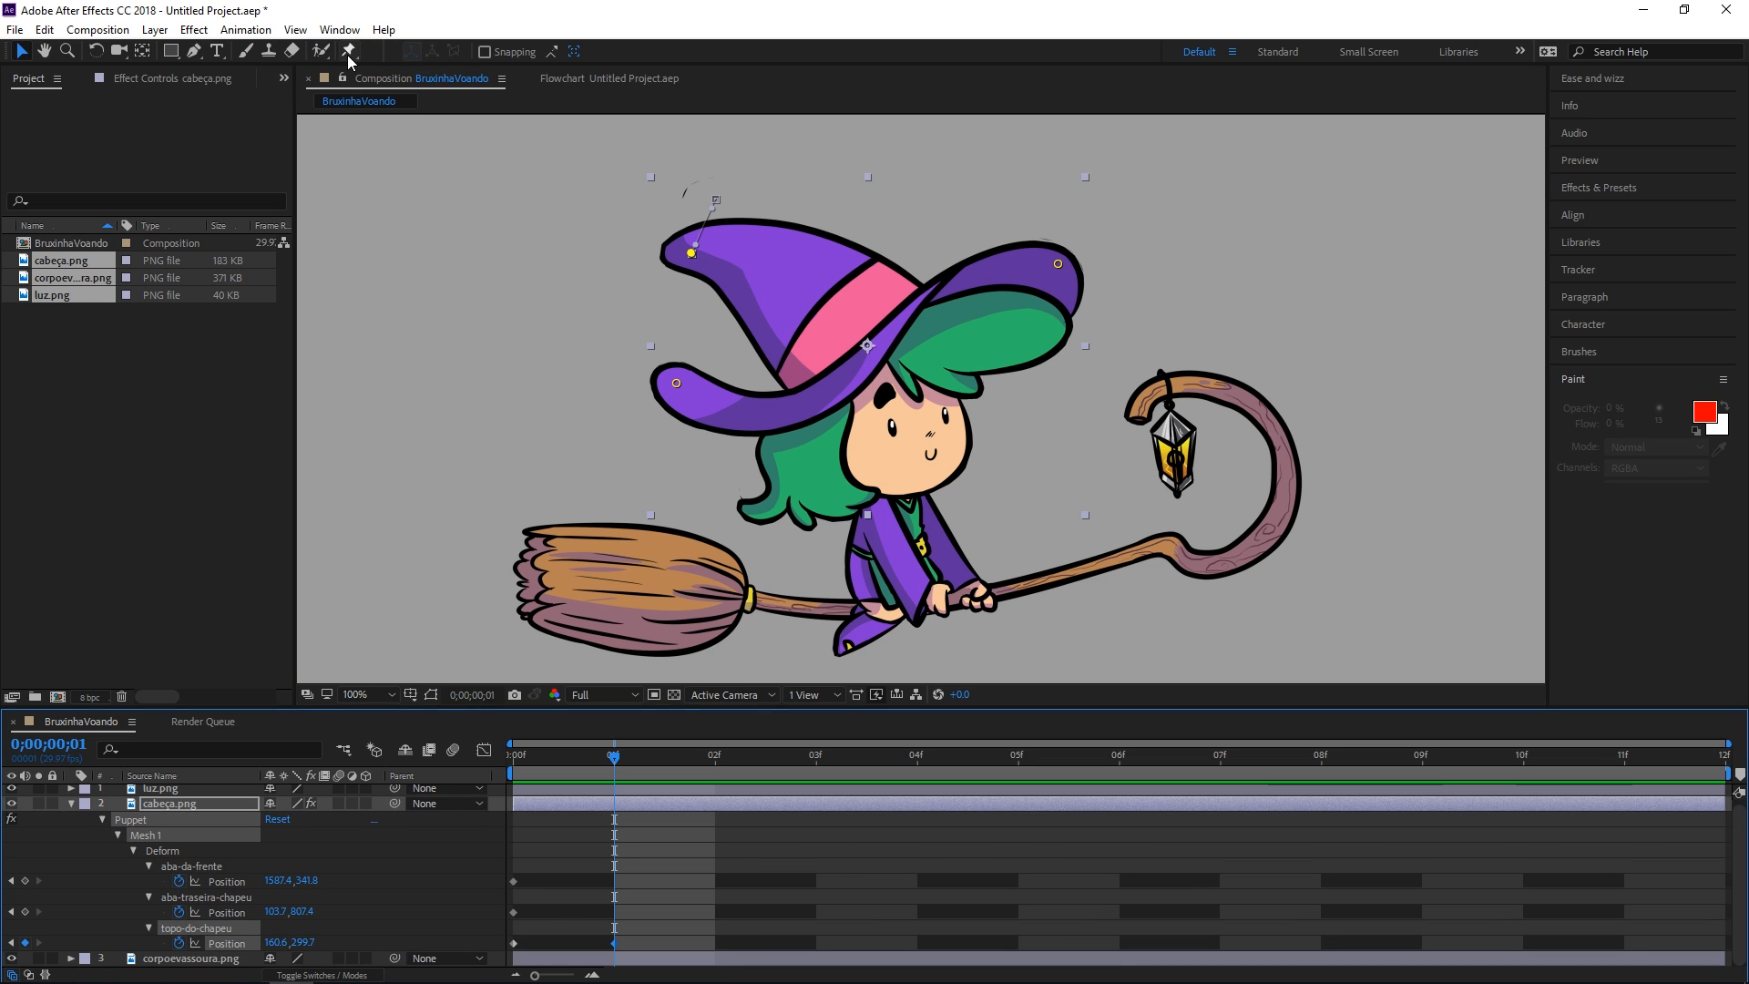
Show the puppet mesh, set its expansion to 0, adjust it, and hide the mesh
{"action": "left_click", "coordinate": [349, 52]}
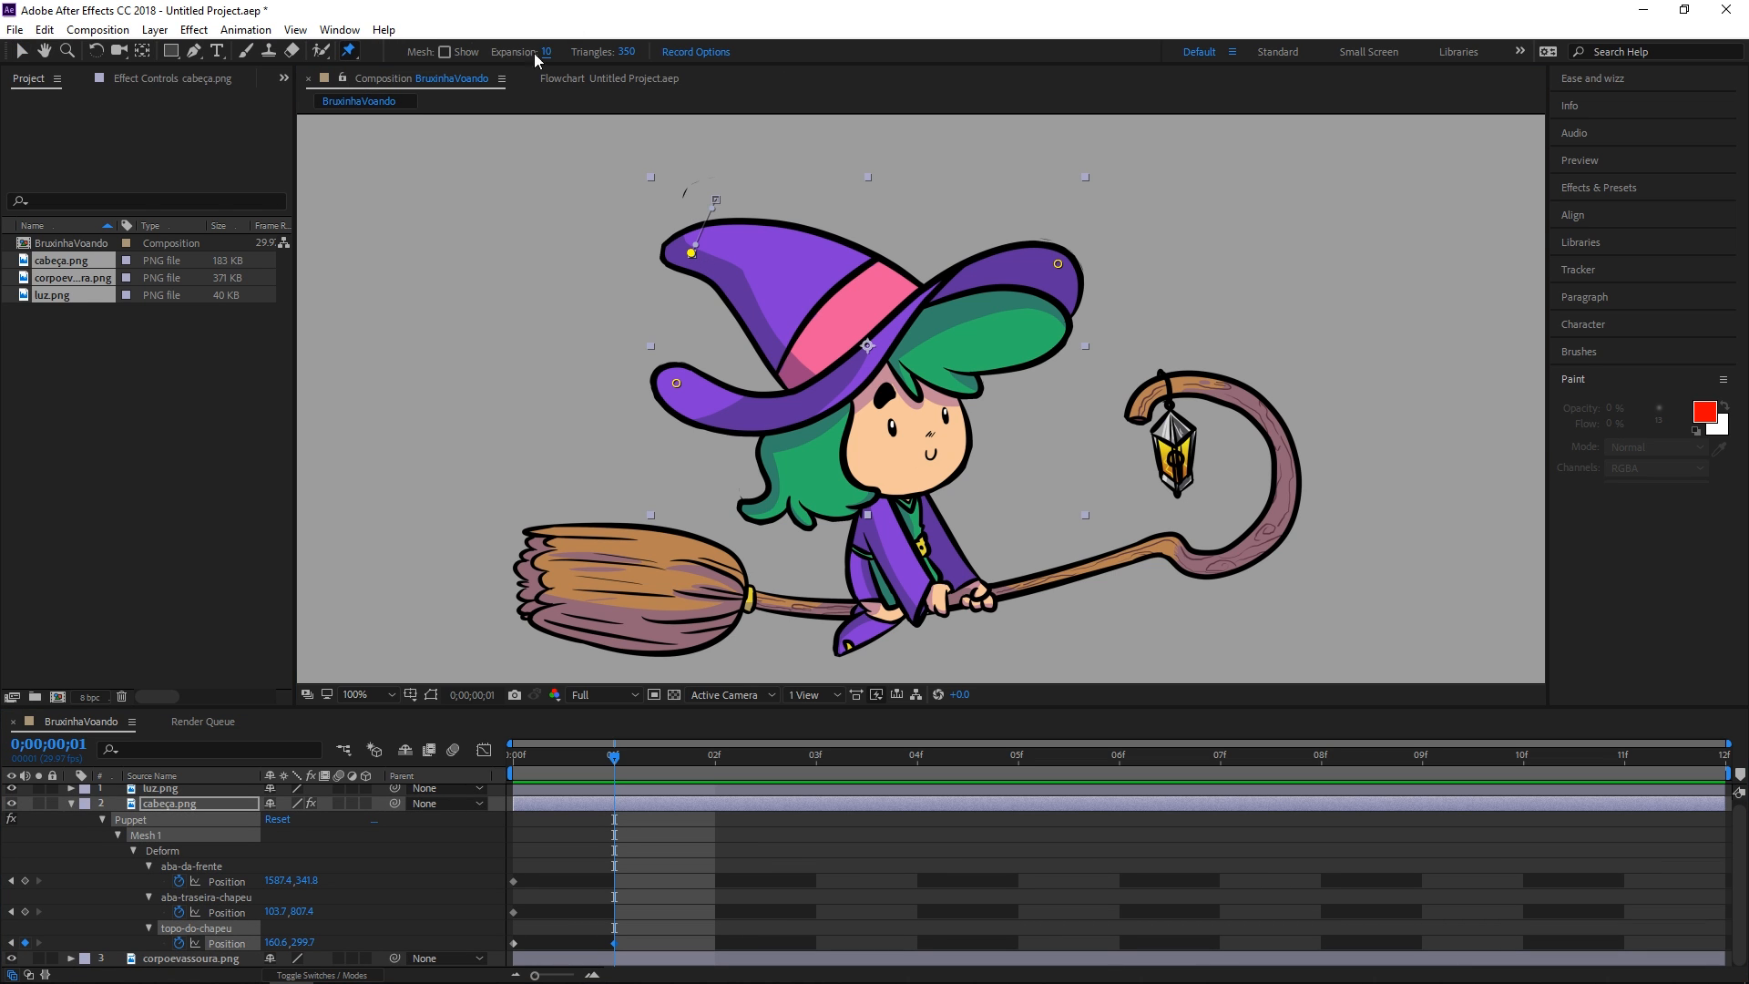
{"action": "left_click", "coordinate": [445, 52]}
{"action": "left_click_drag", "start_coordinate": [544, 52], "coordinate": [550, 55]}
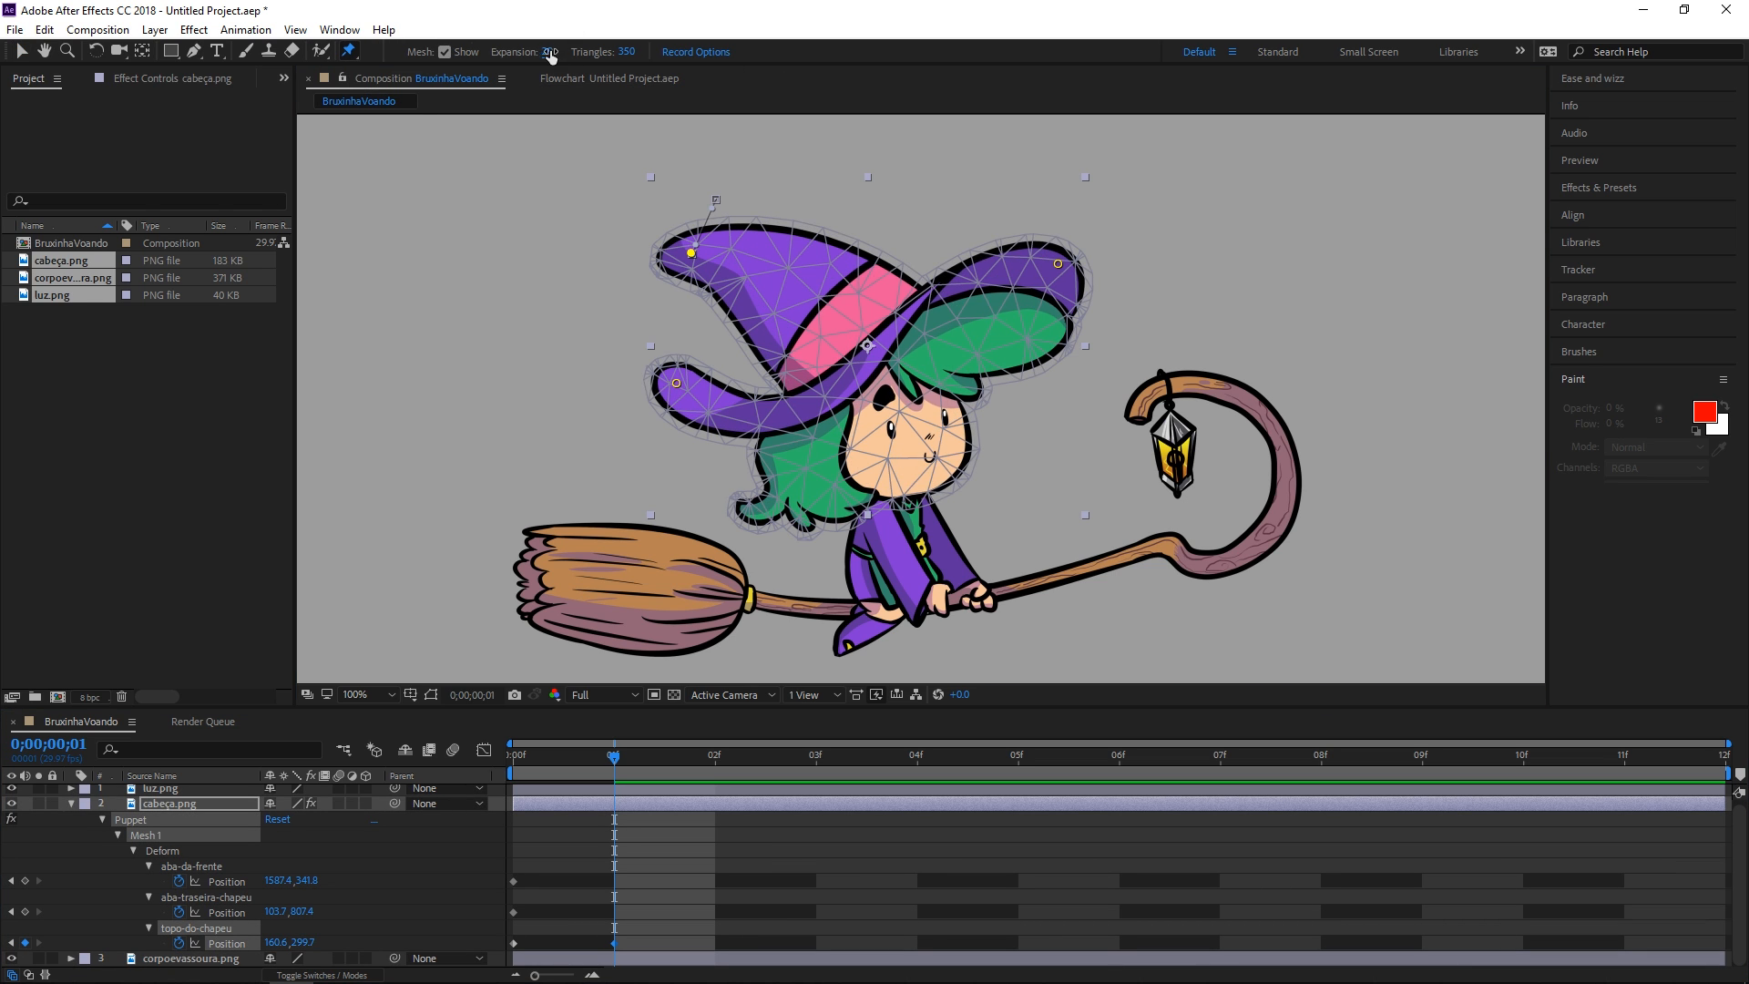
{"action": "left_click", "coordinate": [550, 54]}
{"action": "type", "text": "0"}
{"action": "key", "text": "Return"}
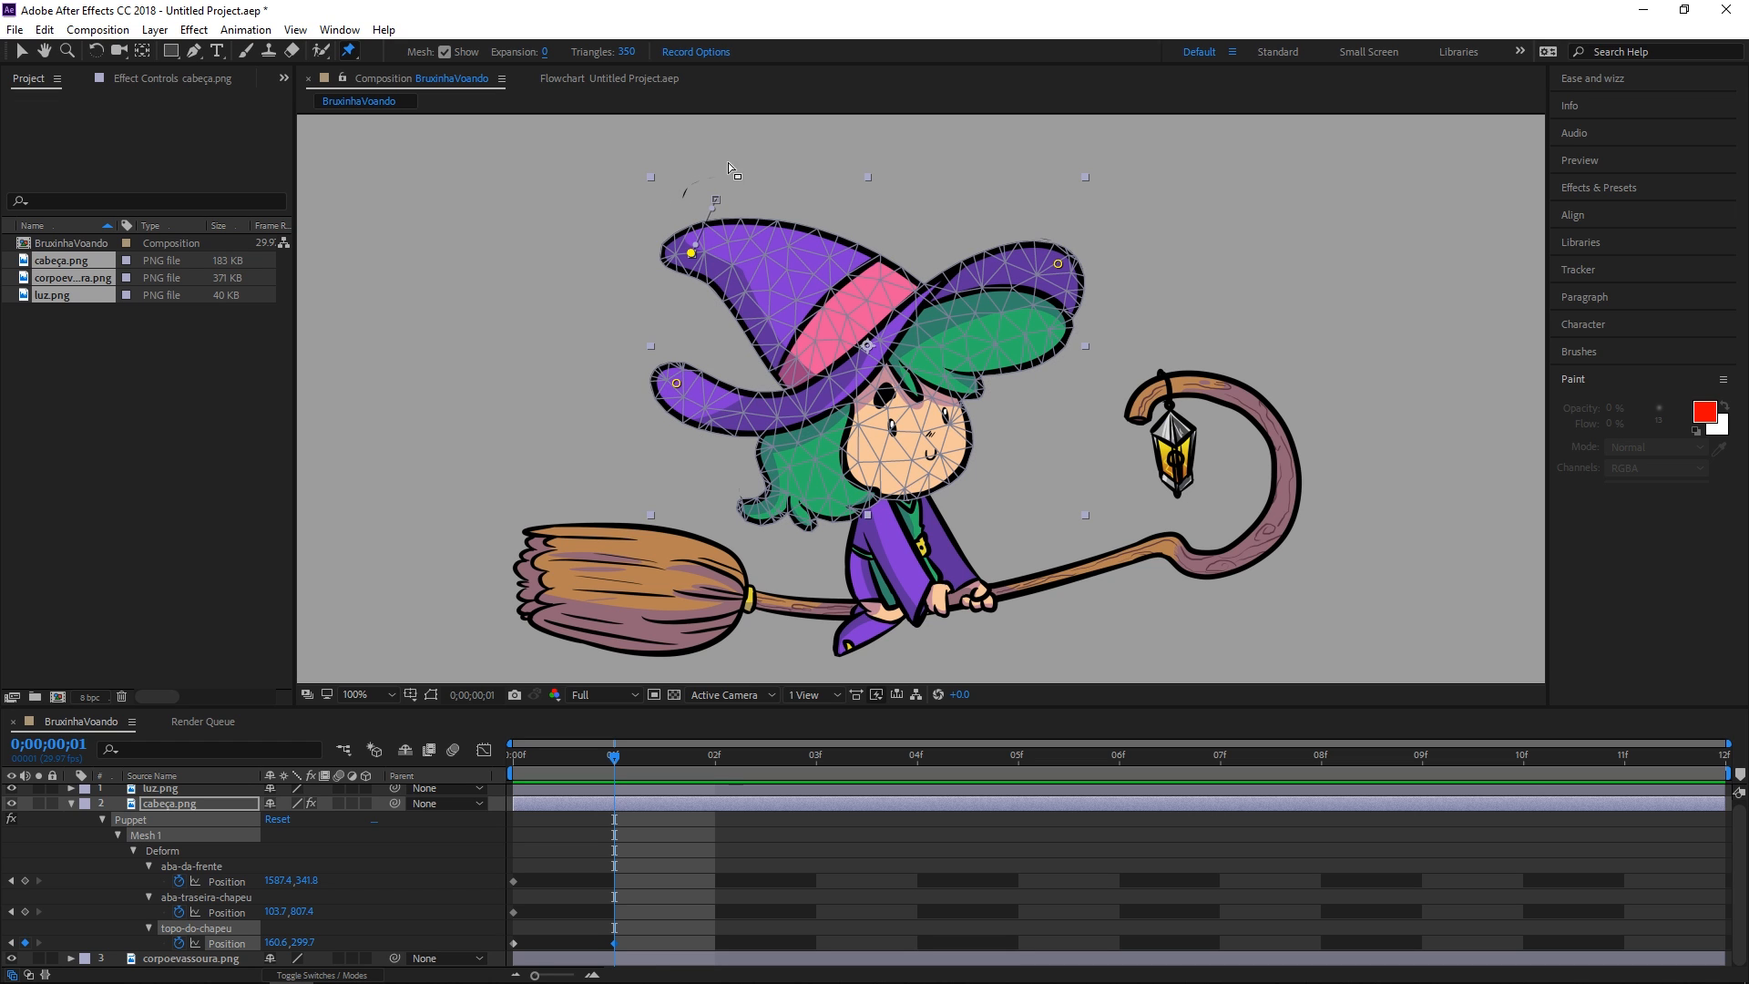
{"action": "left_click_drag", "start_coordinate": [545, 52], "coordinate": [573, 59]}
{"action": "left_click", "coordinate": [444, 52]}
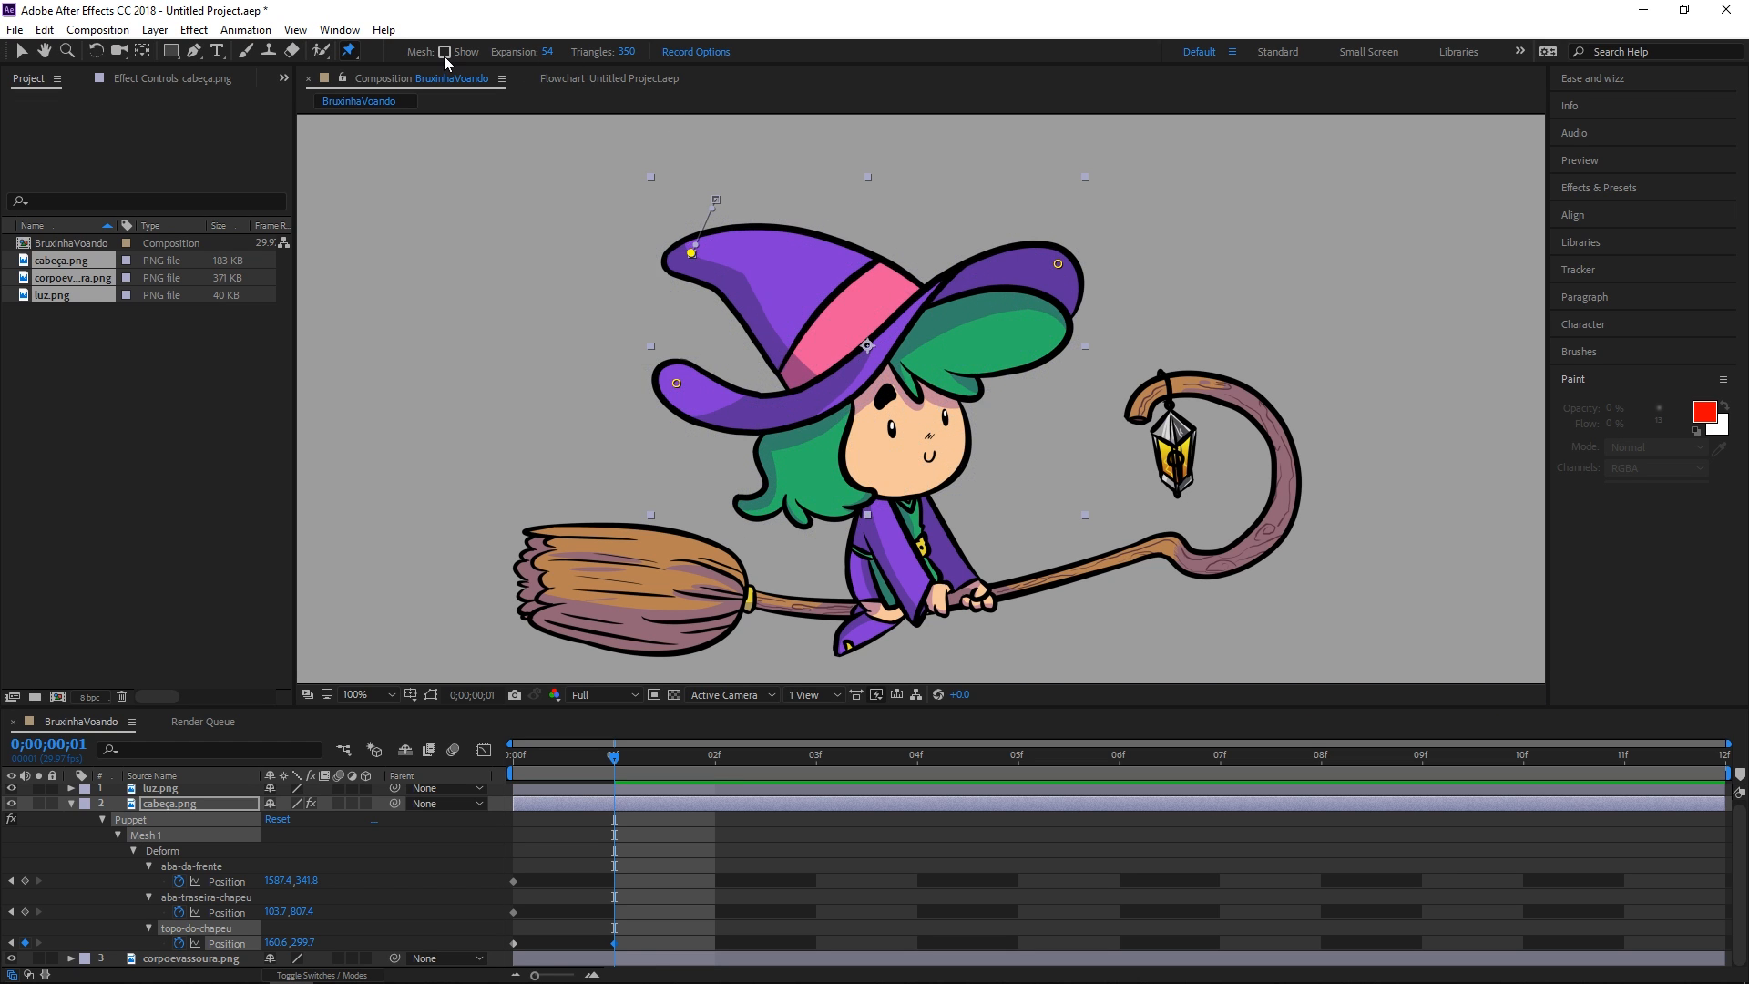
Scrub between frame 0 and frame 01 to compare the hat poses
{"action": "left_click", "coordinate": [613, 764]}
{"action": "left_click_drag", "start_coordinate": [614, 763], "coordinate": [515, 763]}
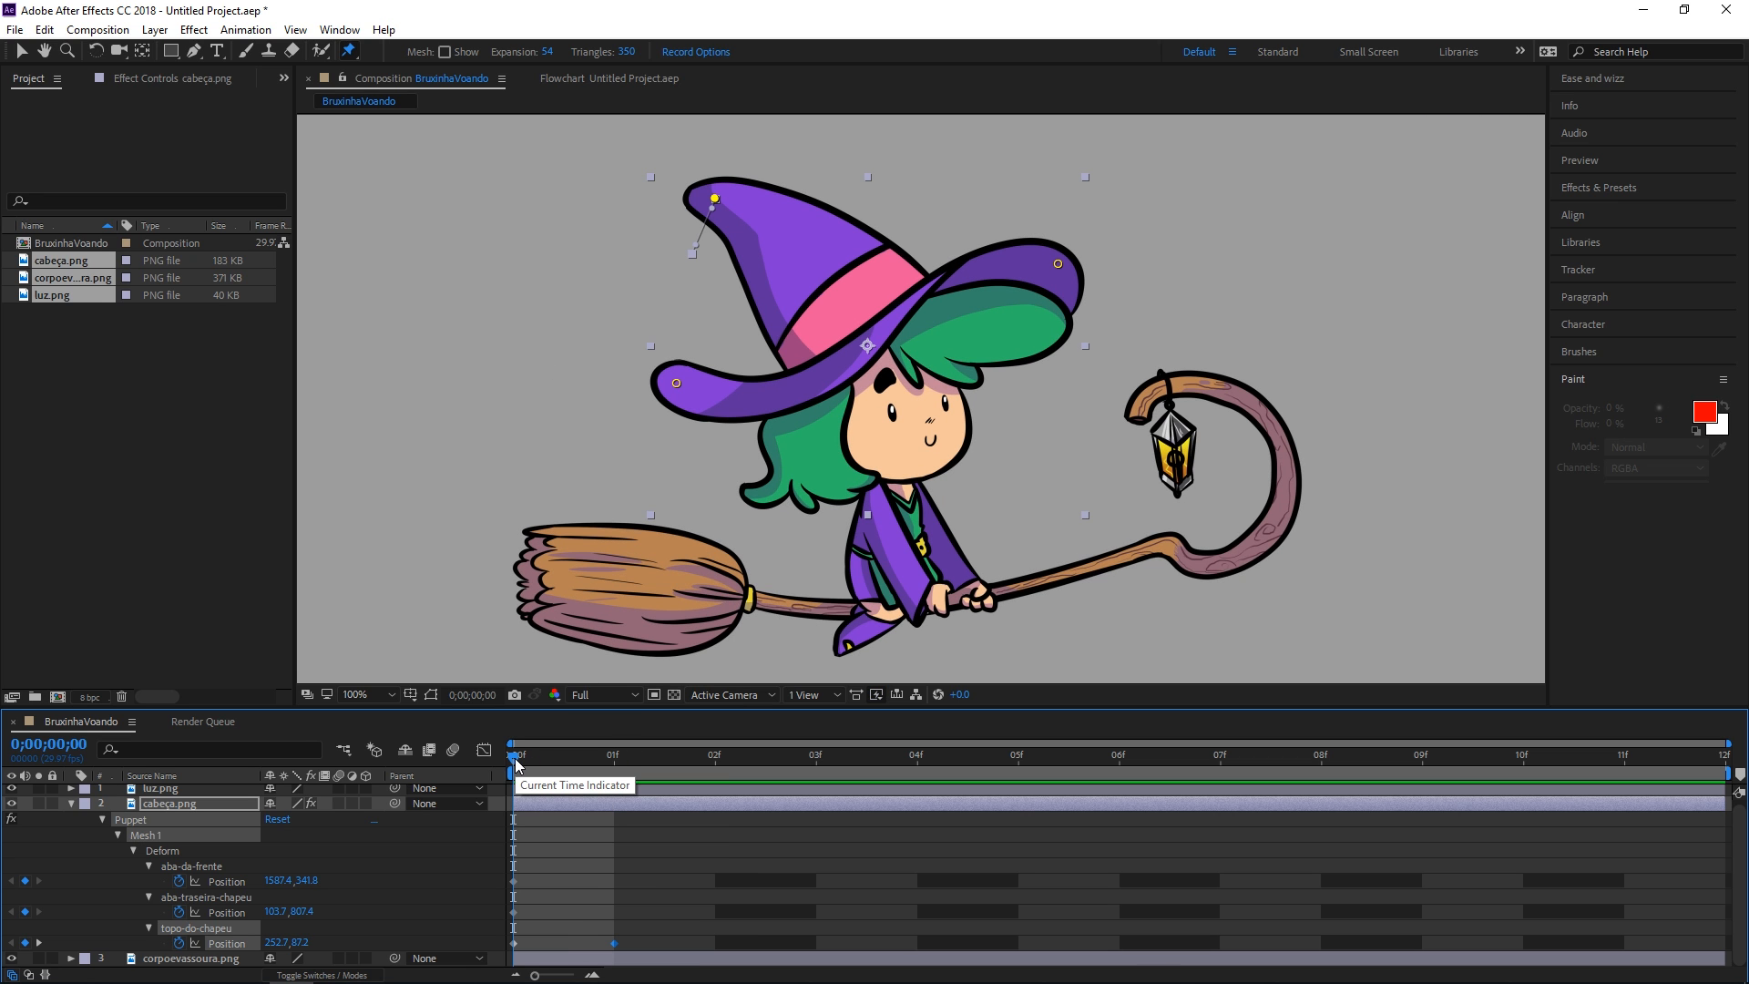
{"action": "left_click_drag", "start_coordinate": [515, 763], "coordinate": [576, 770]}
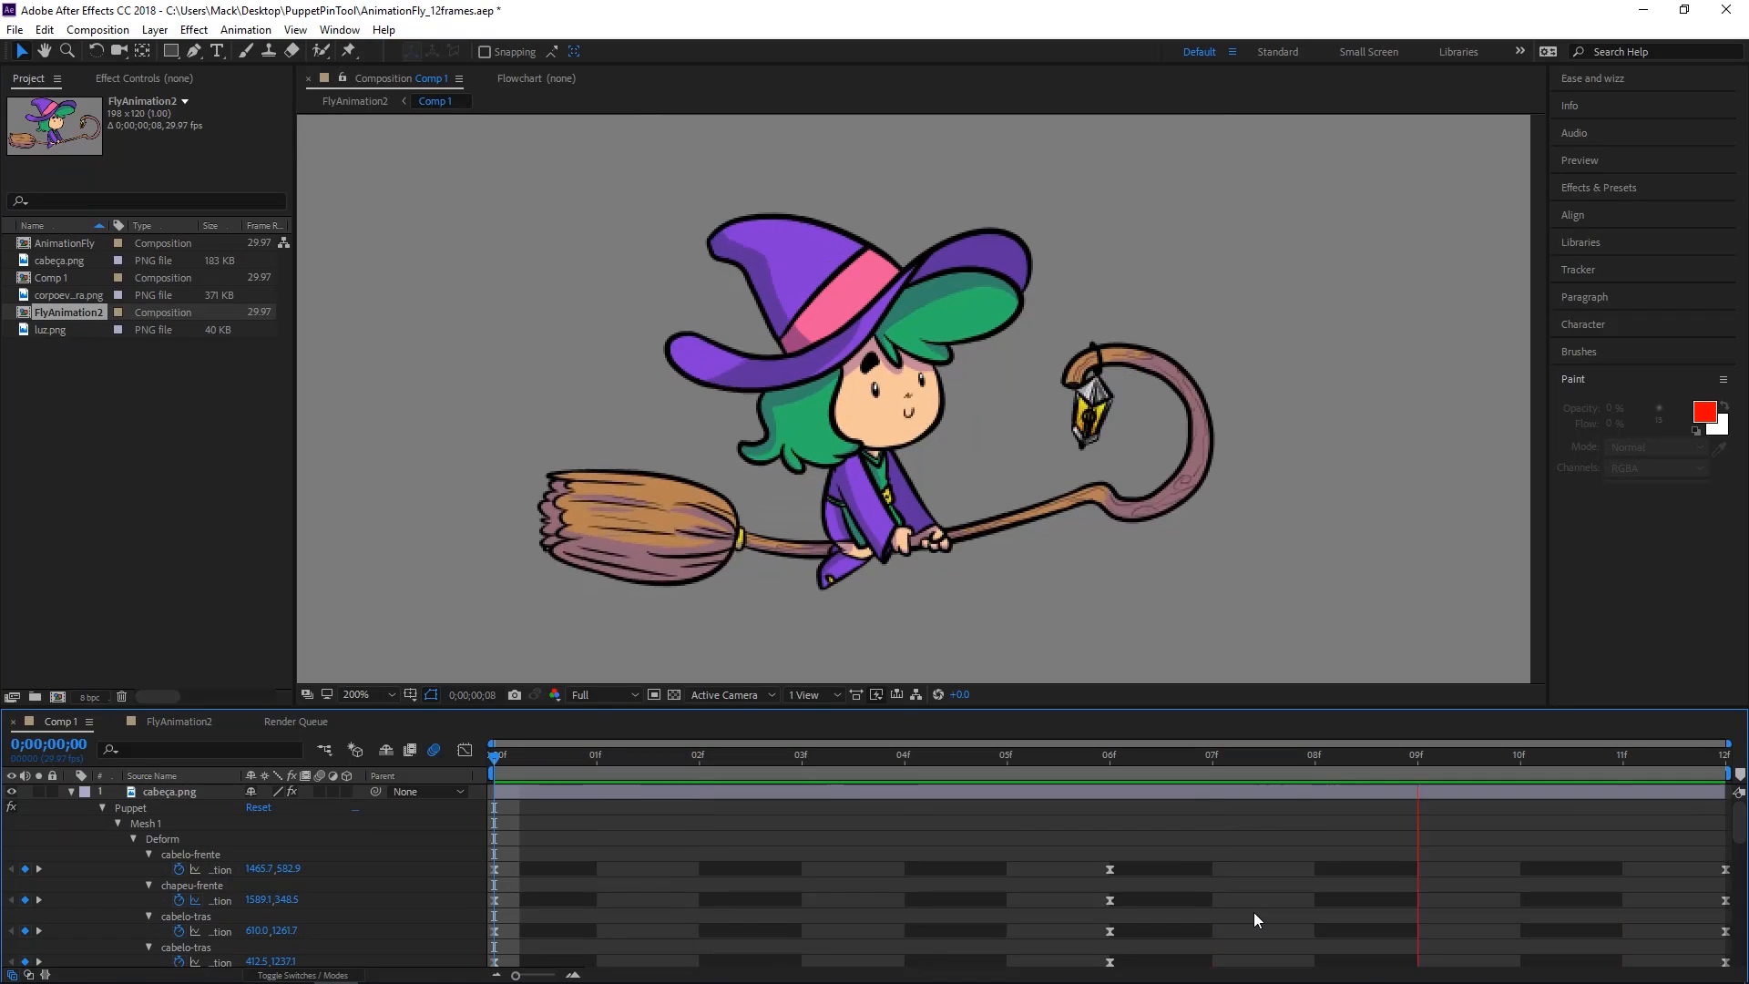
Set the viewer magnification to 100% and stop the animation preview
{"action": "left_click", "coordinate": [364, 690]}
{"action": "left_click", "coordinate": [403, 551]}
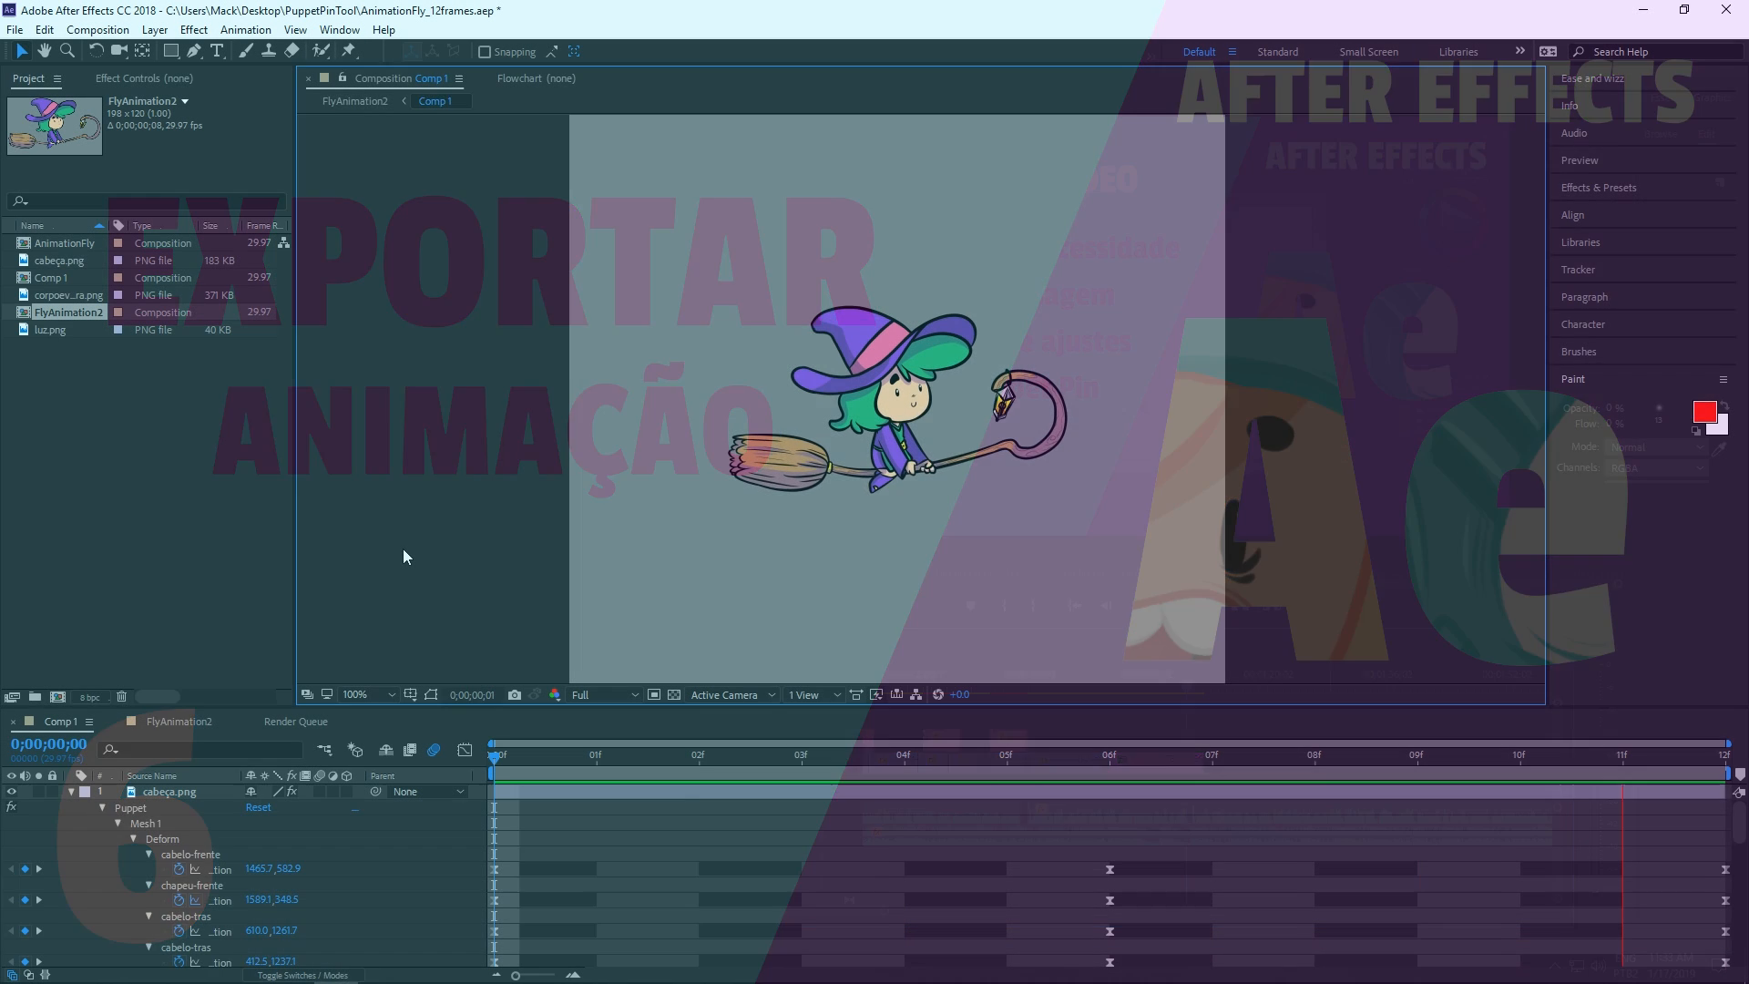
{"action": "key", "text": "space"}
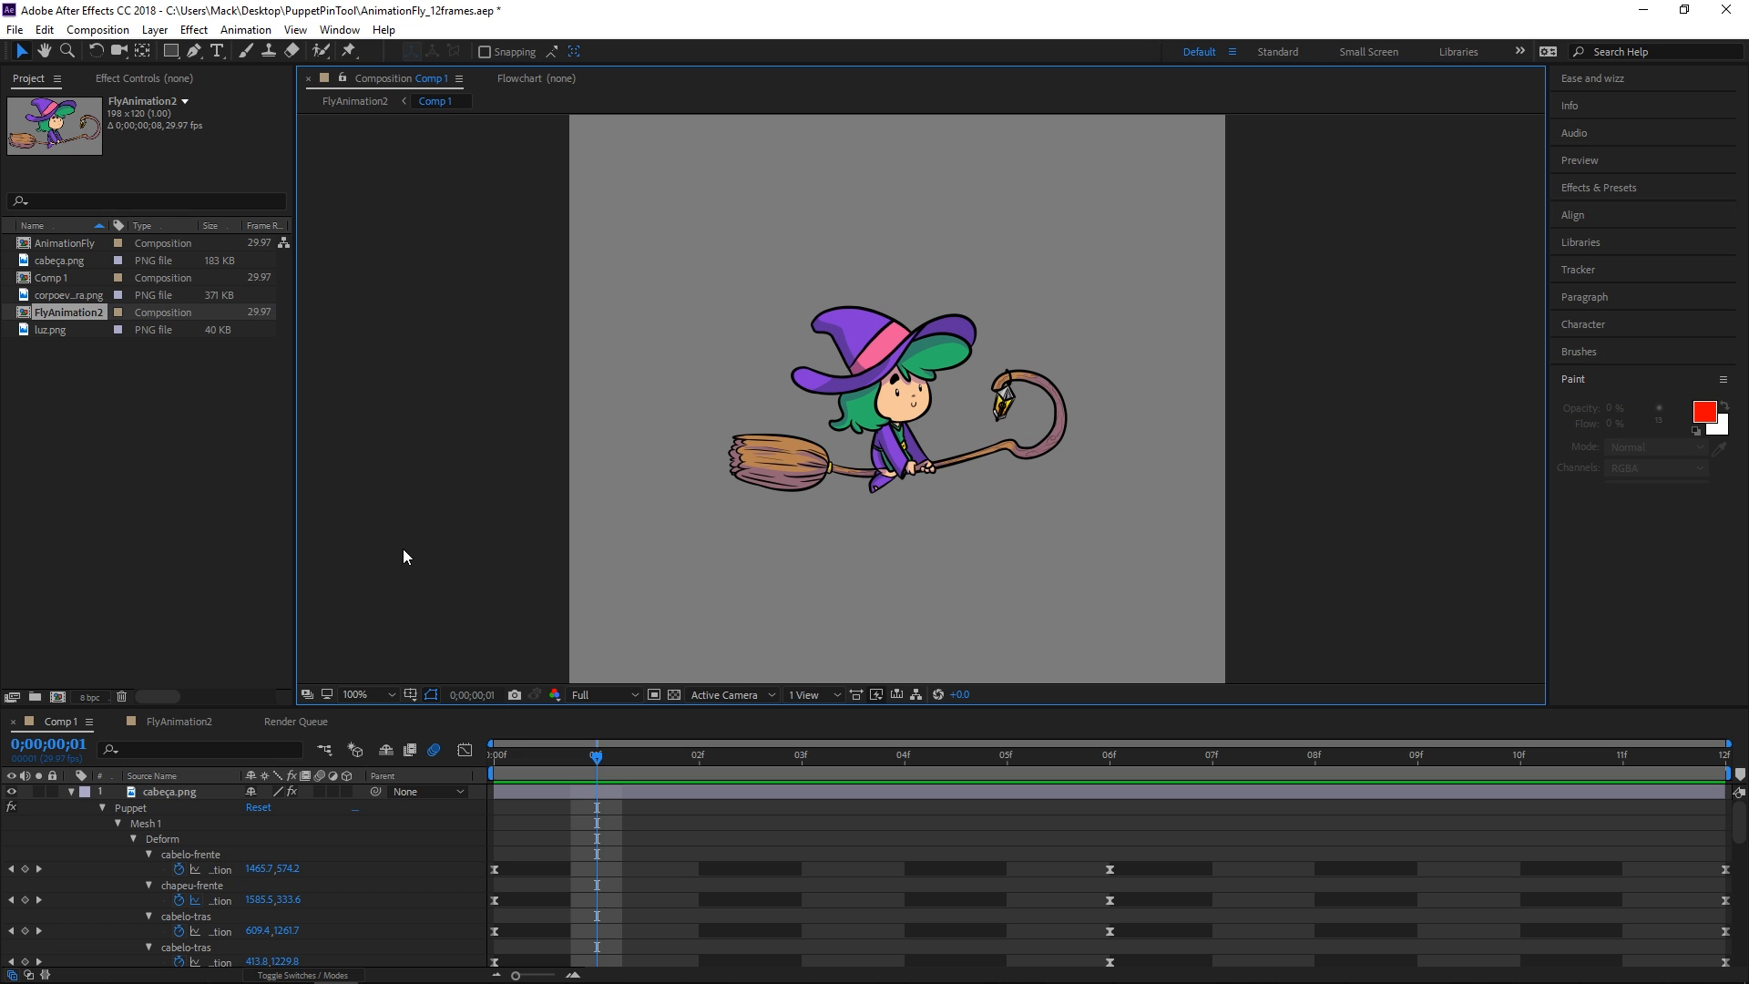
Add Comp 1 to the Render Queue with output set to PNG Sequence, RGB + Alpha
{"action": "left_click", "coordinate": [98, 30]}
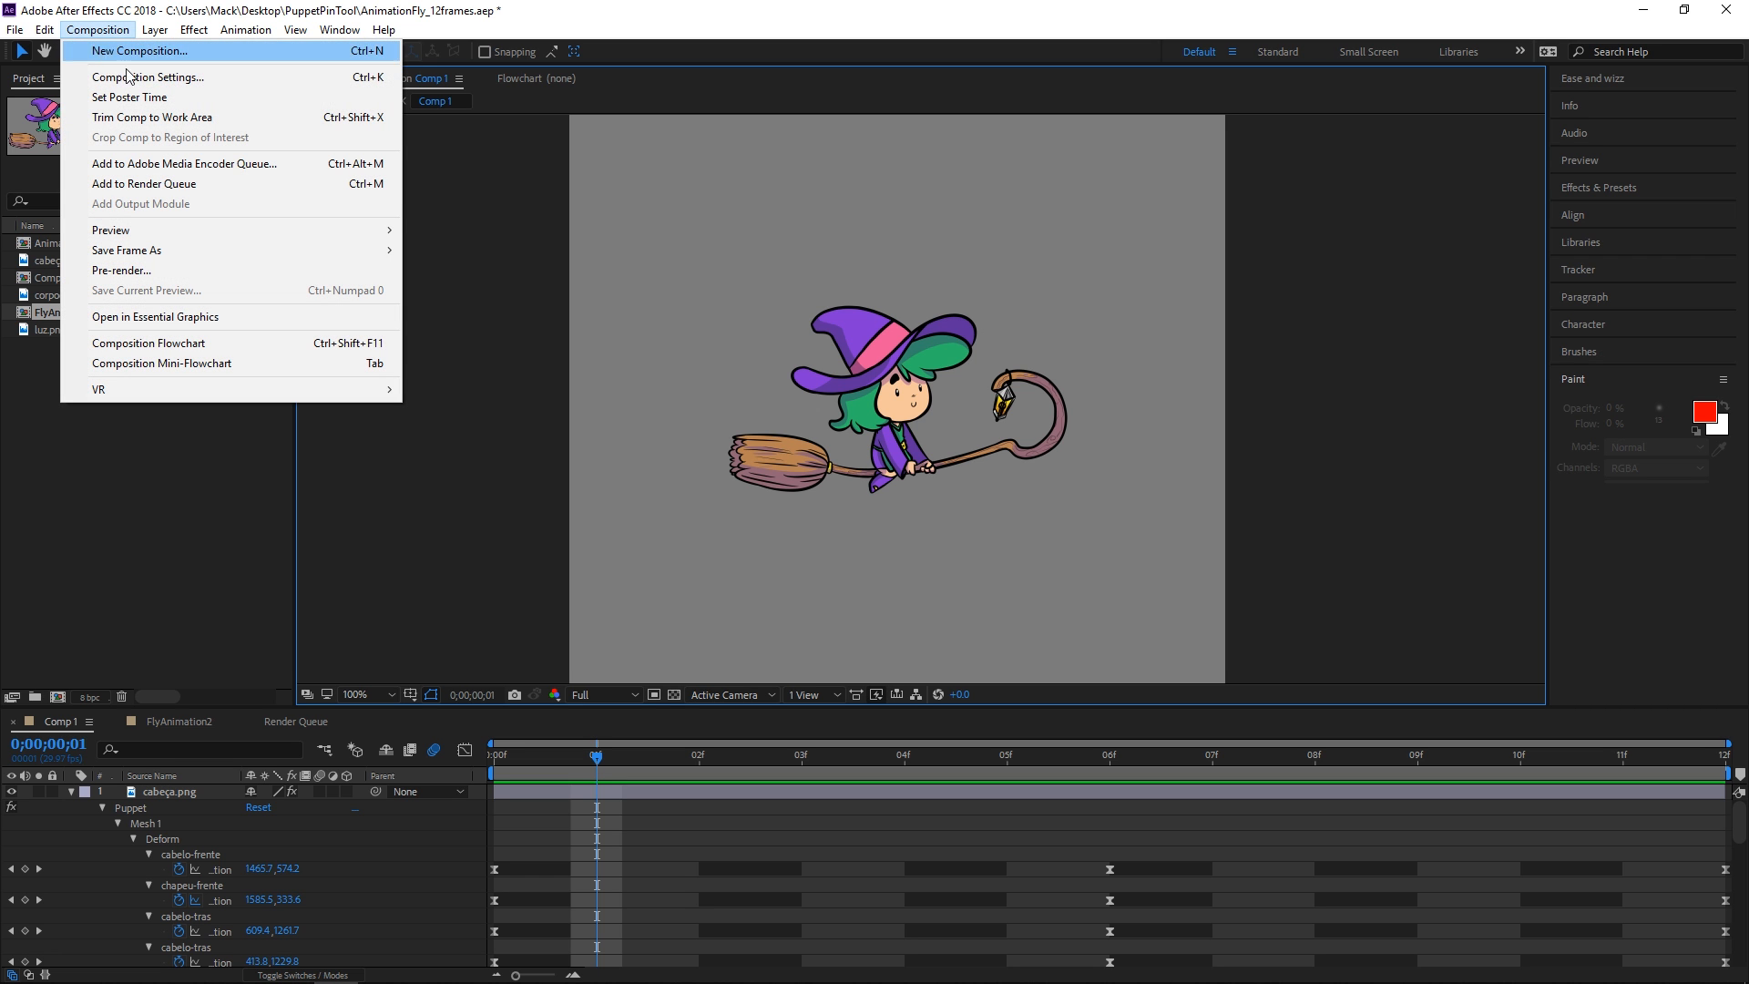
{"action": "left_click", "coordinate": [212, 184]}
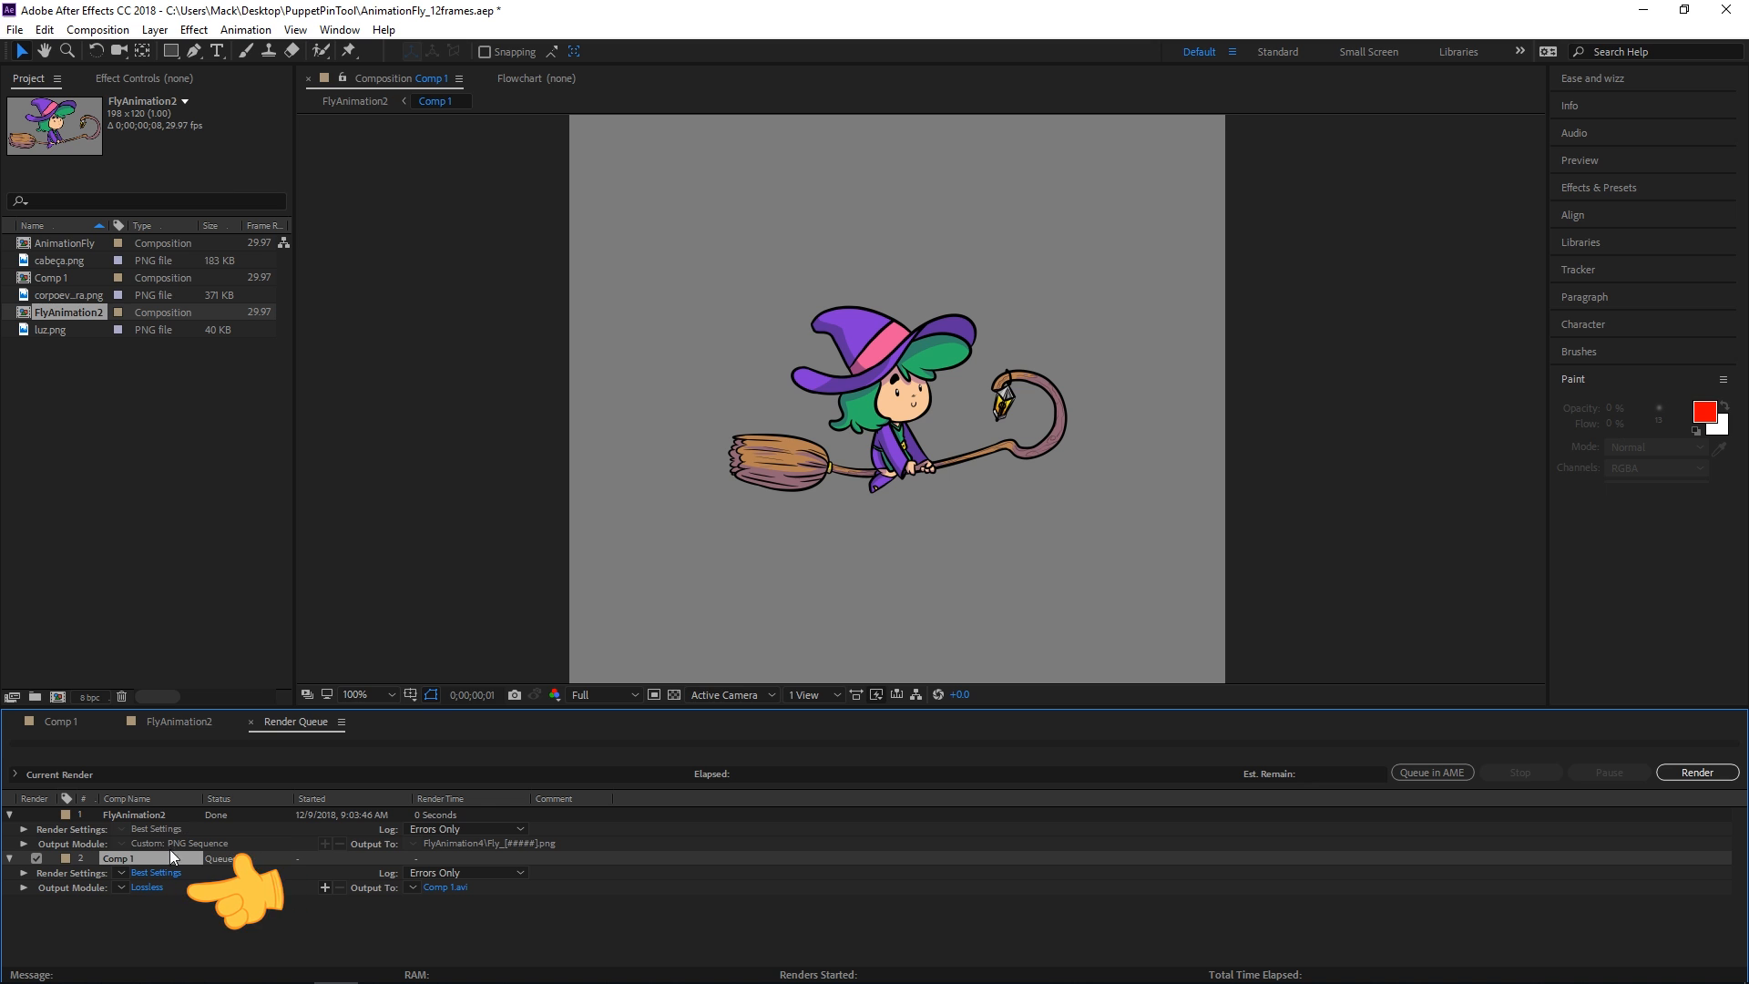
{"action": "left_click", "coordinate": [149, 887]}
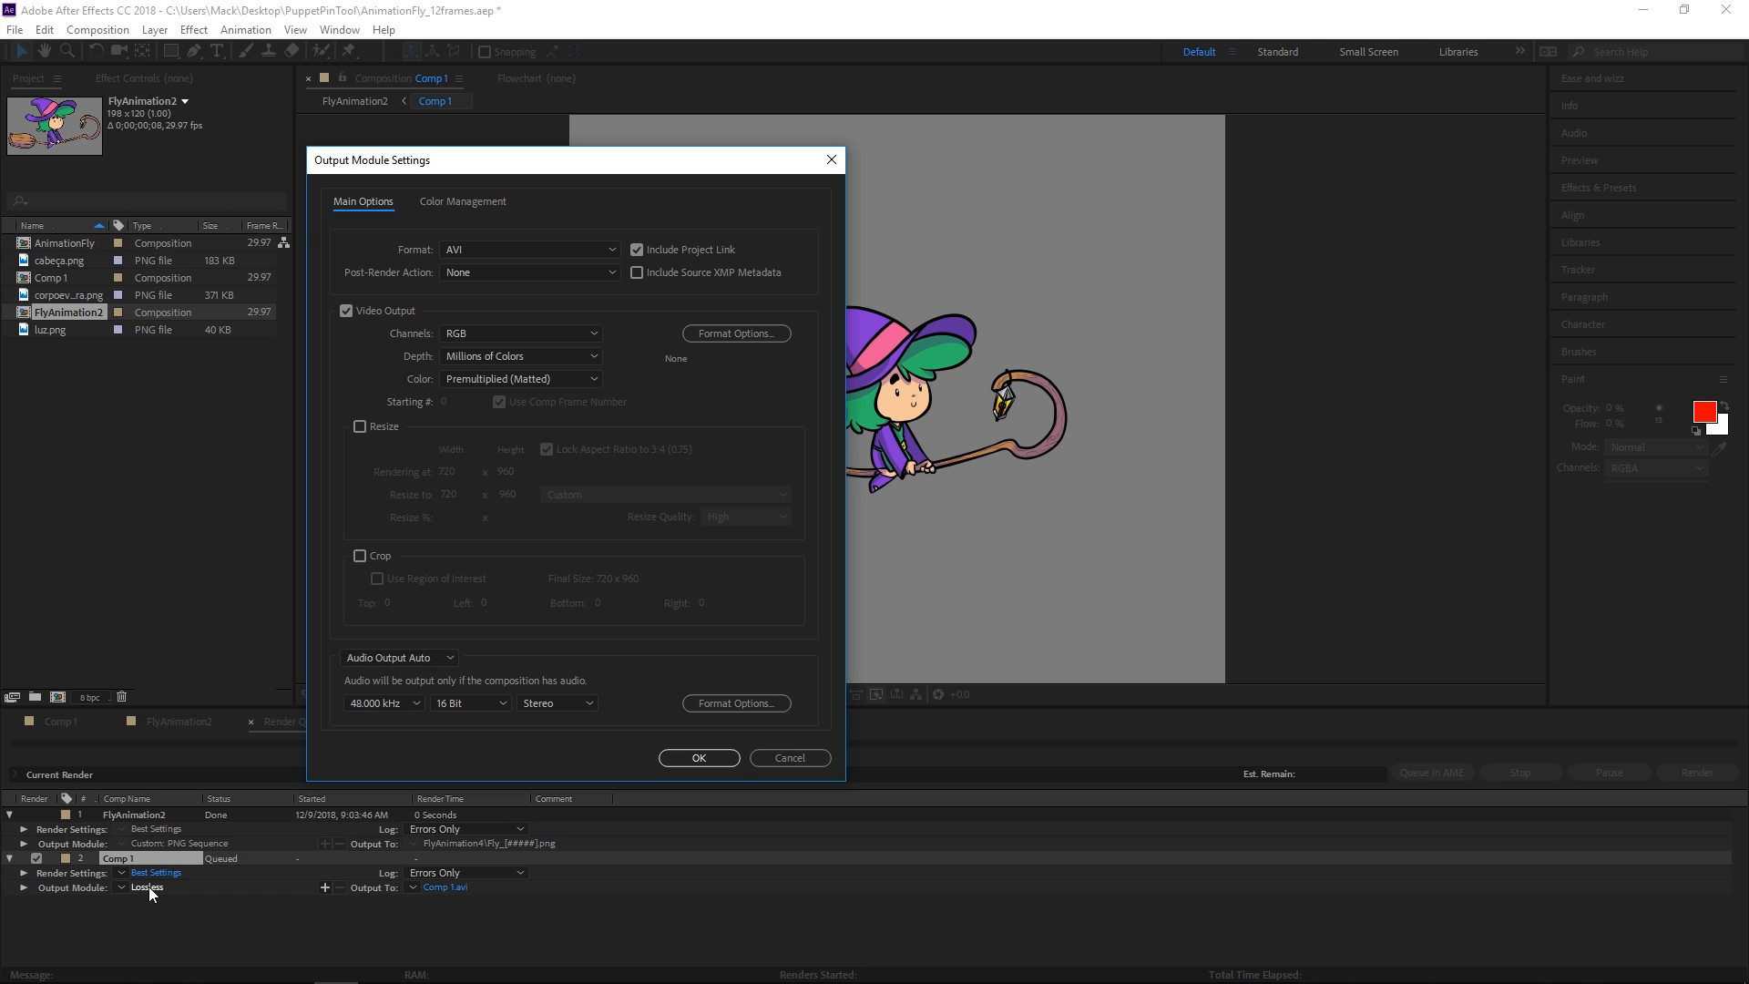
{"action": "left_click", "coordinate": [607, 249]}
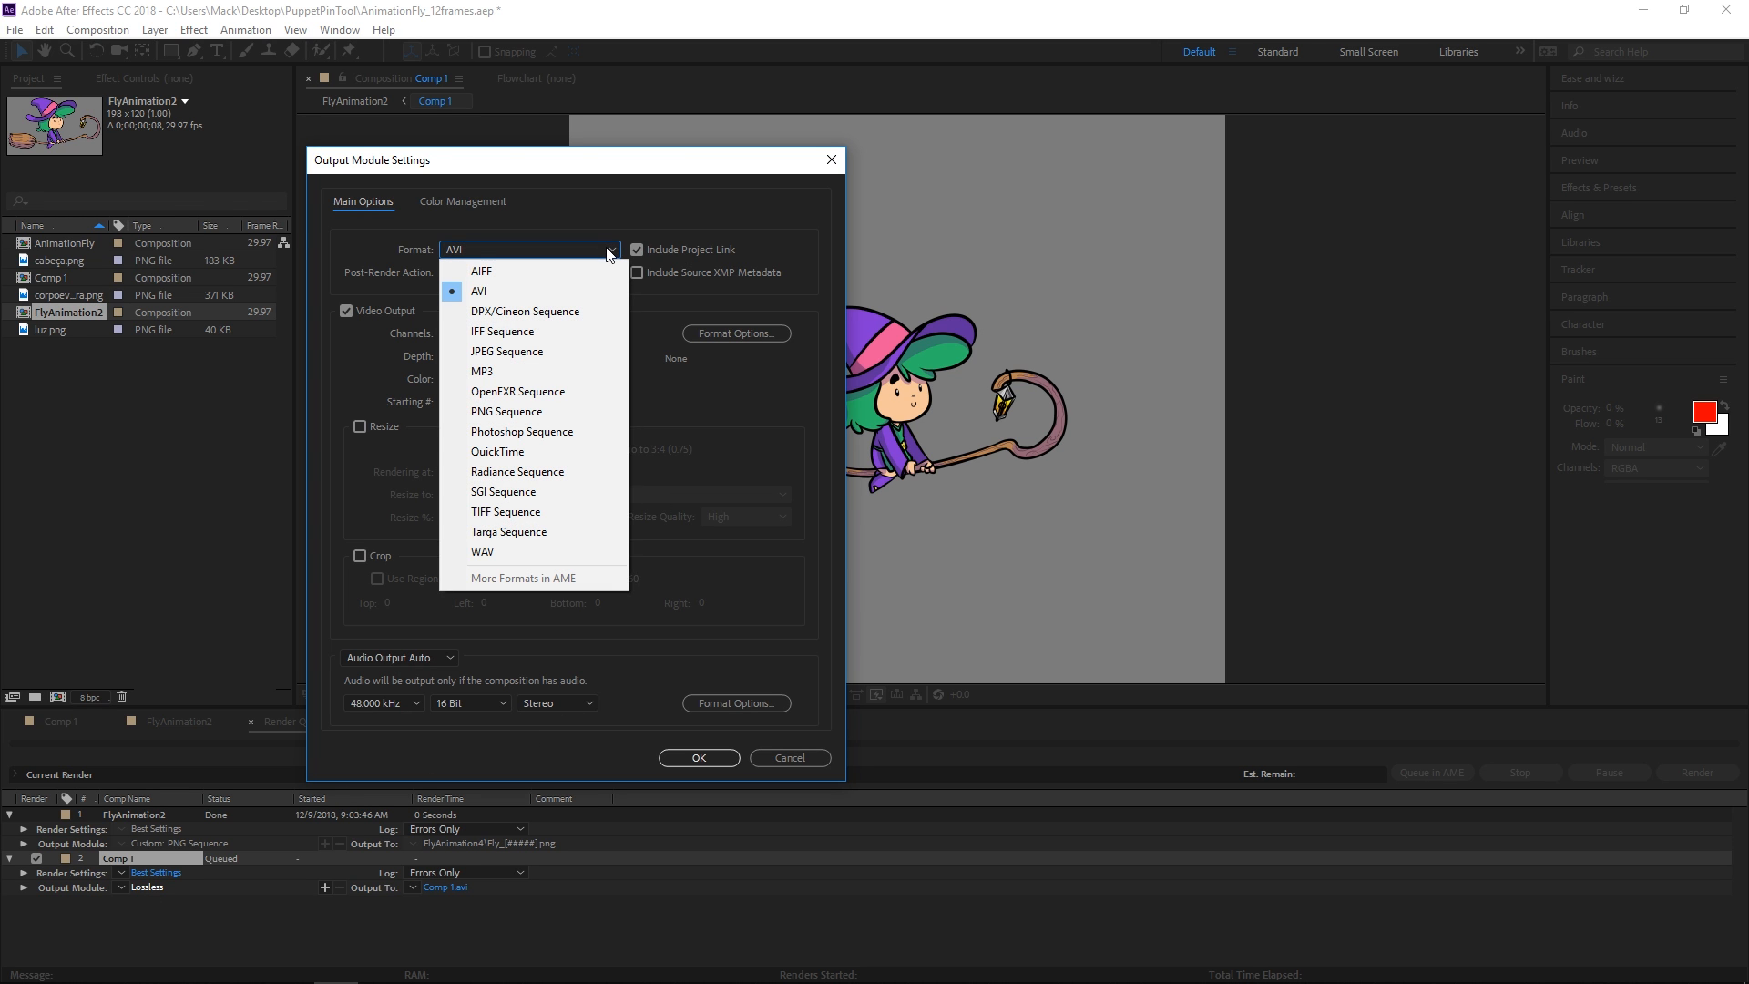
{"action": "left_click", "coordinate": [568, 411]}
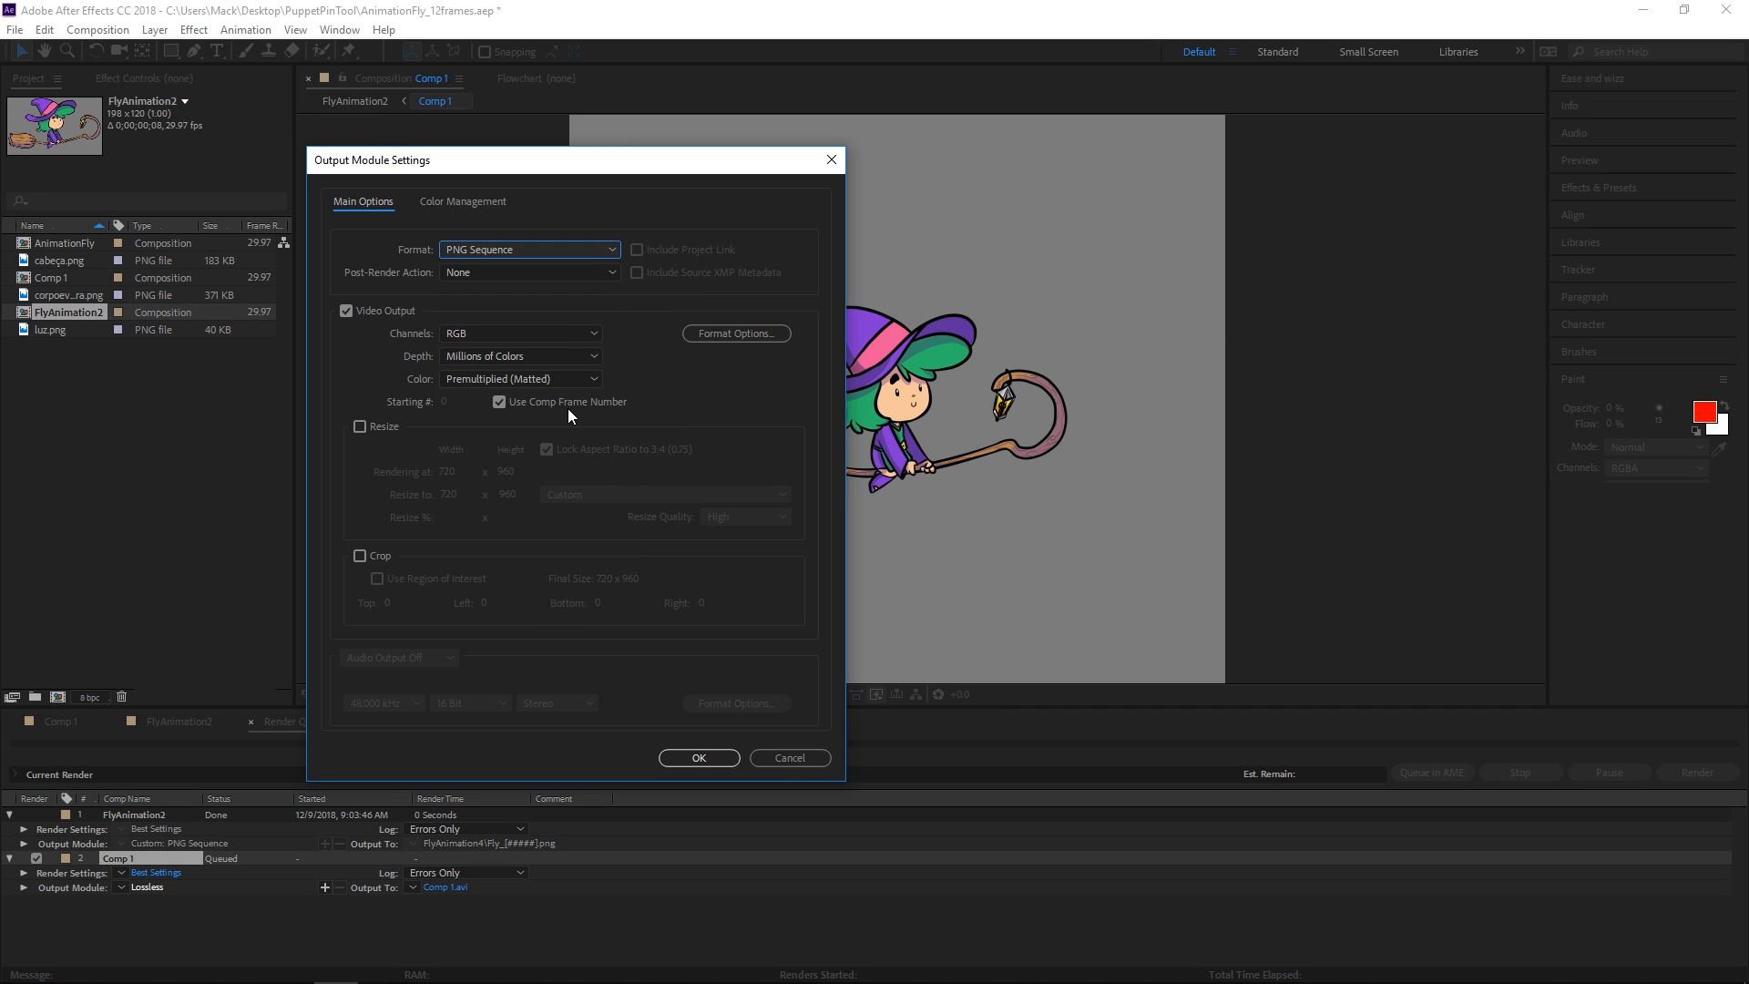
{"action": "left_click", "coordinate": [549, 337]}
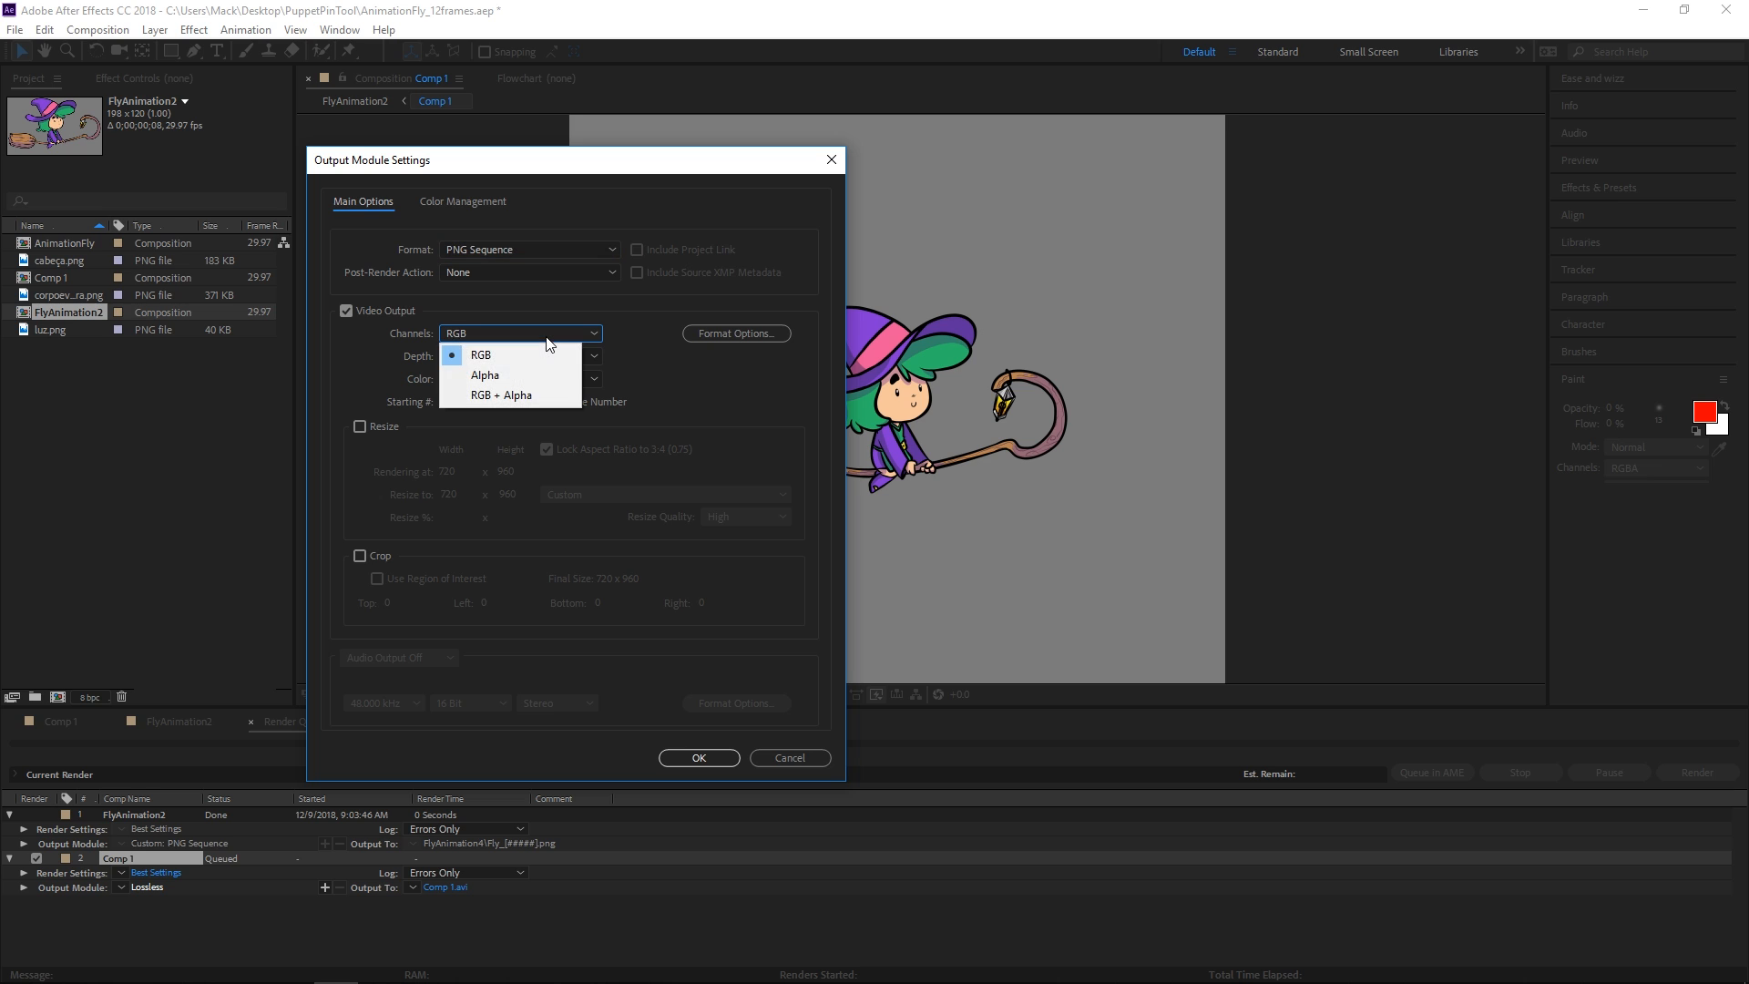
{"action": "left_click", "coordinate": [546, 391]}
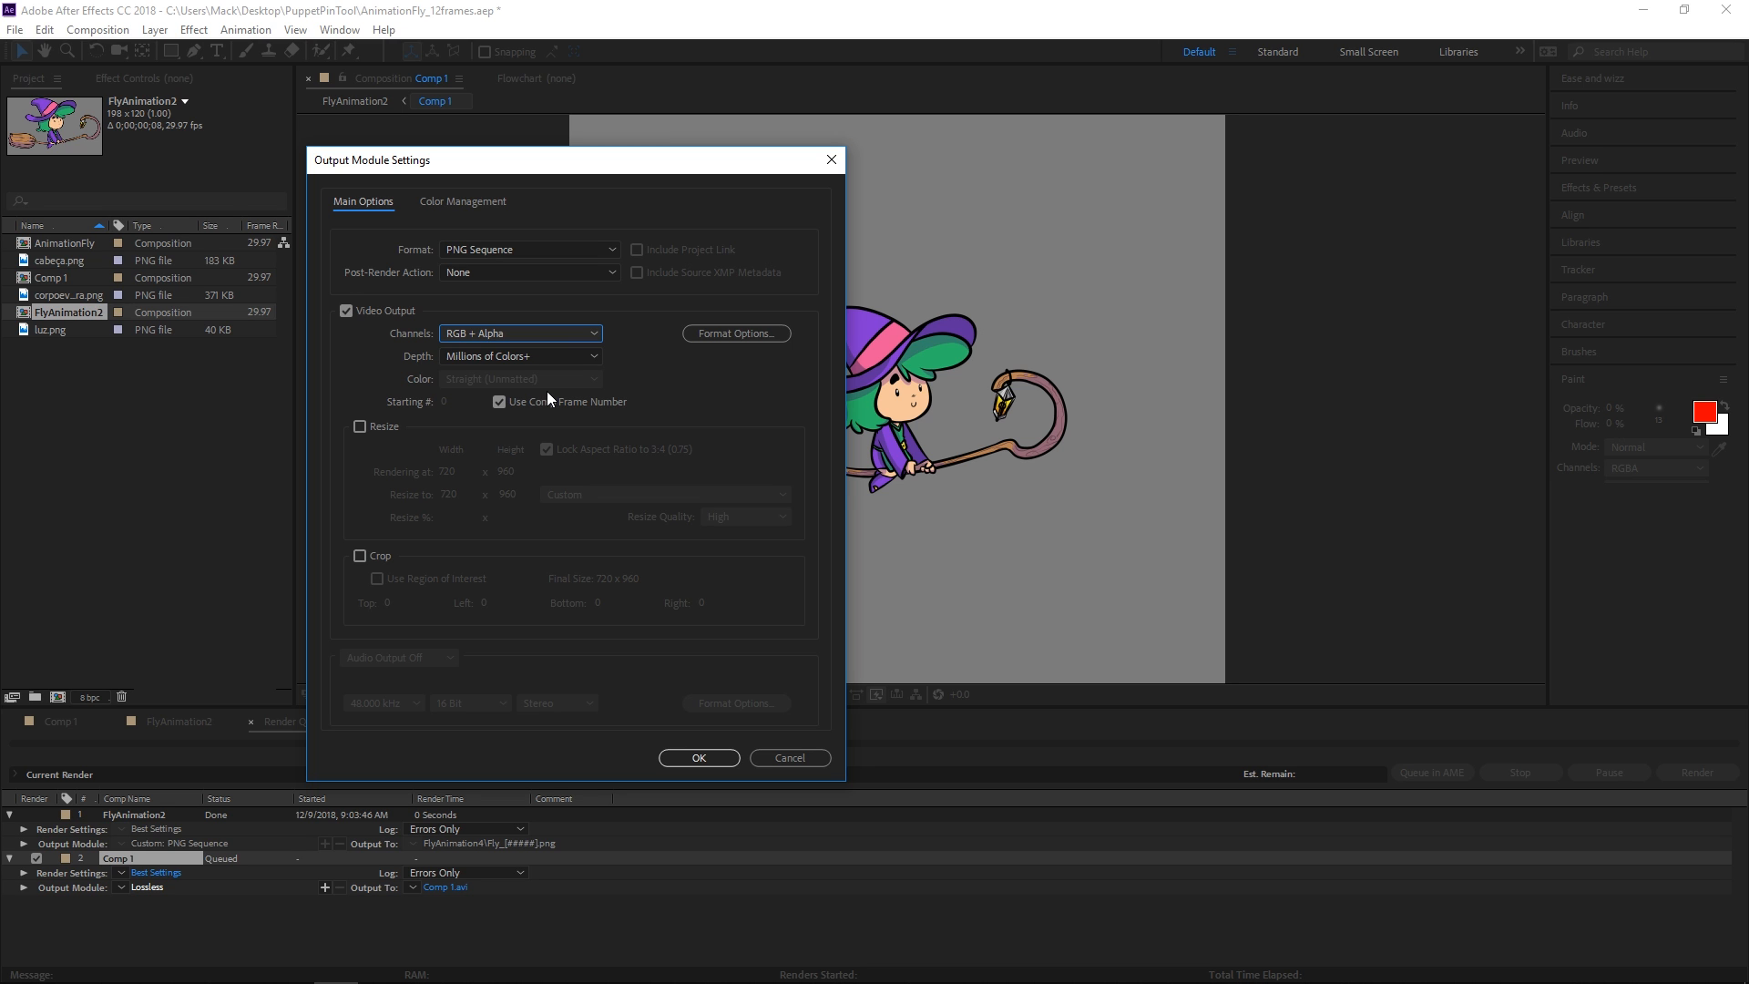
{"action": "left_click", "coordinate": [706, 758]}
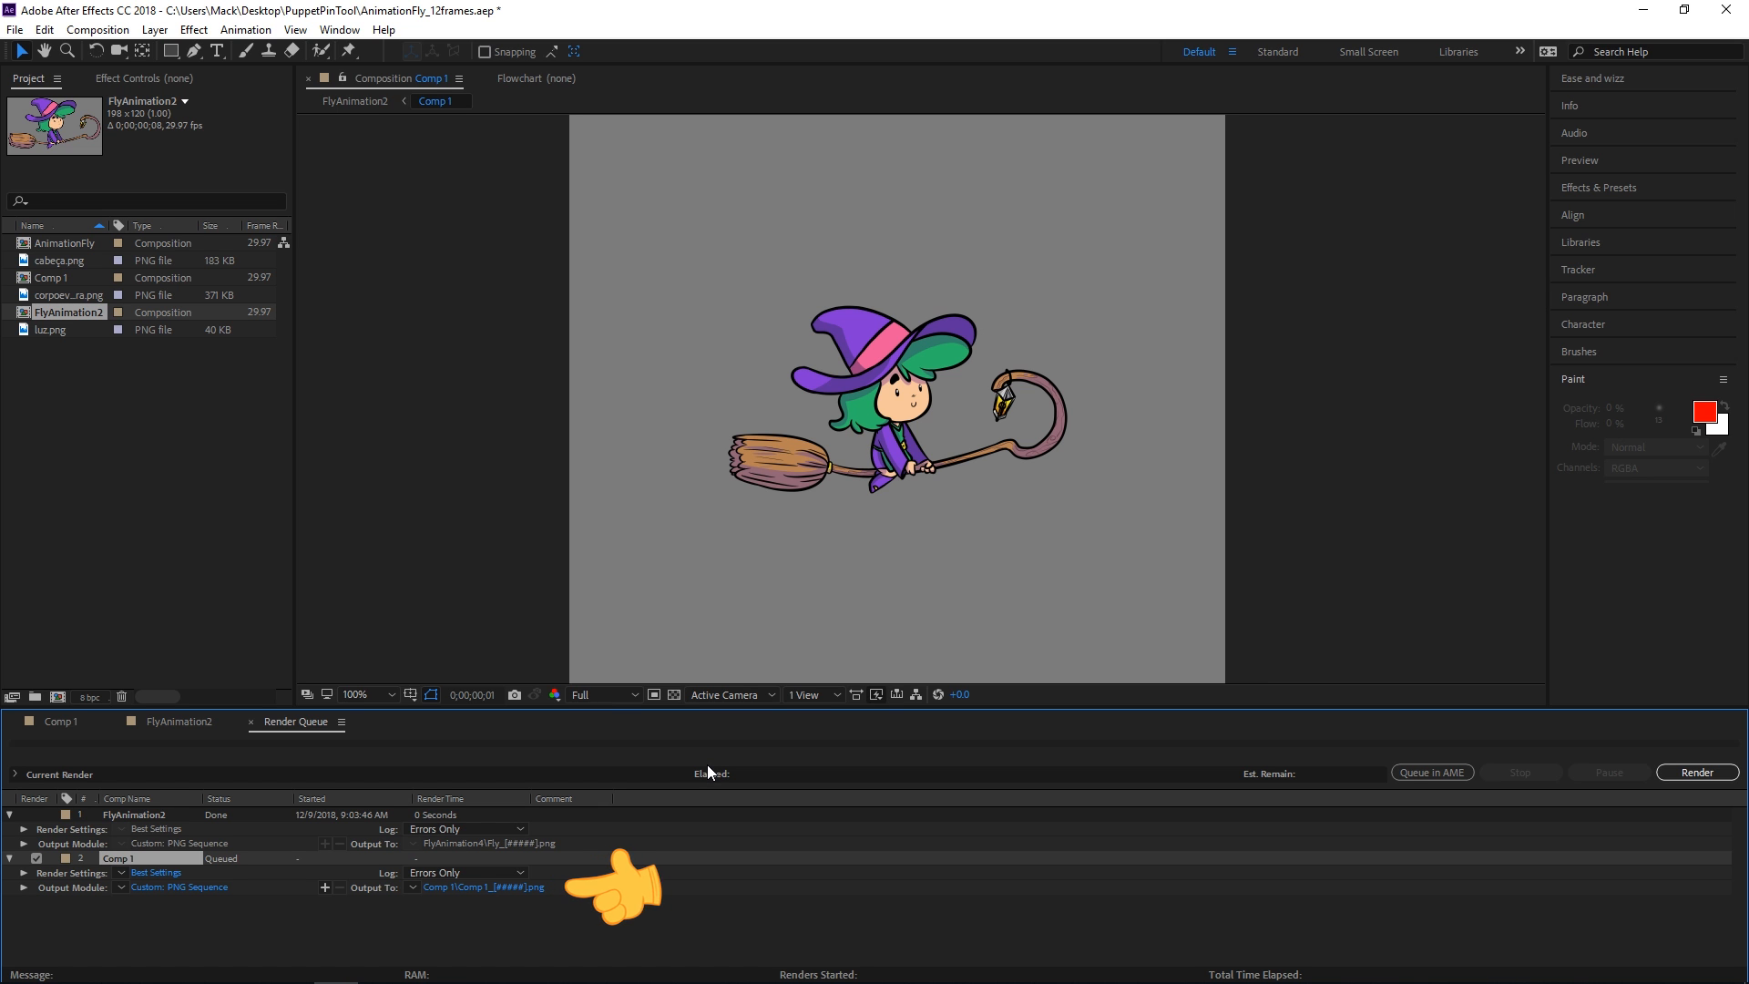
Save the render output to a new sequencia-de-imagens folder inside Desktop/PuppetPinTool
{"action": "left_click", "coordinate": [521, 888]}
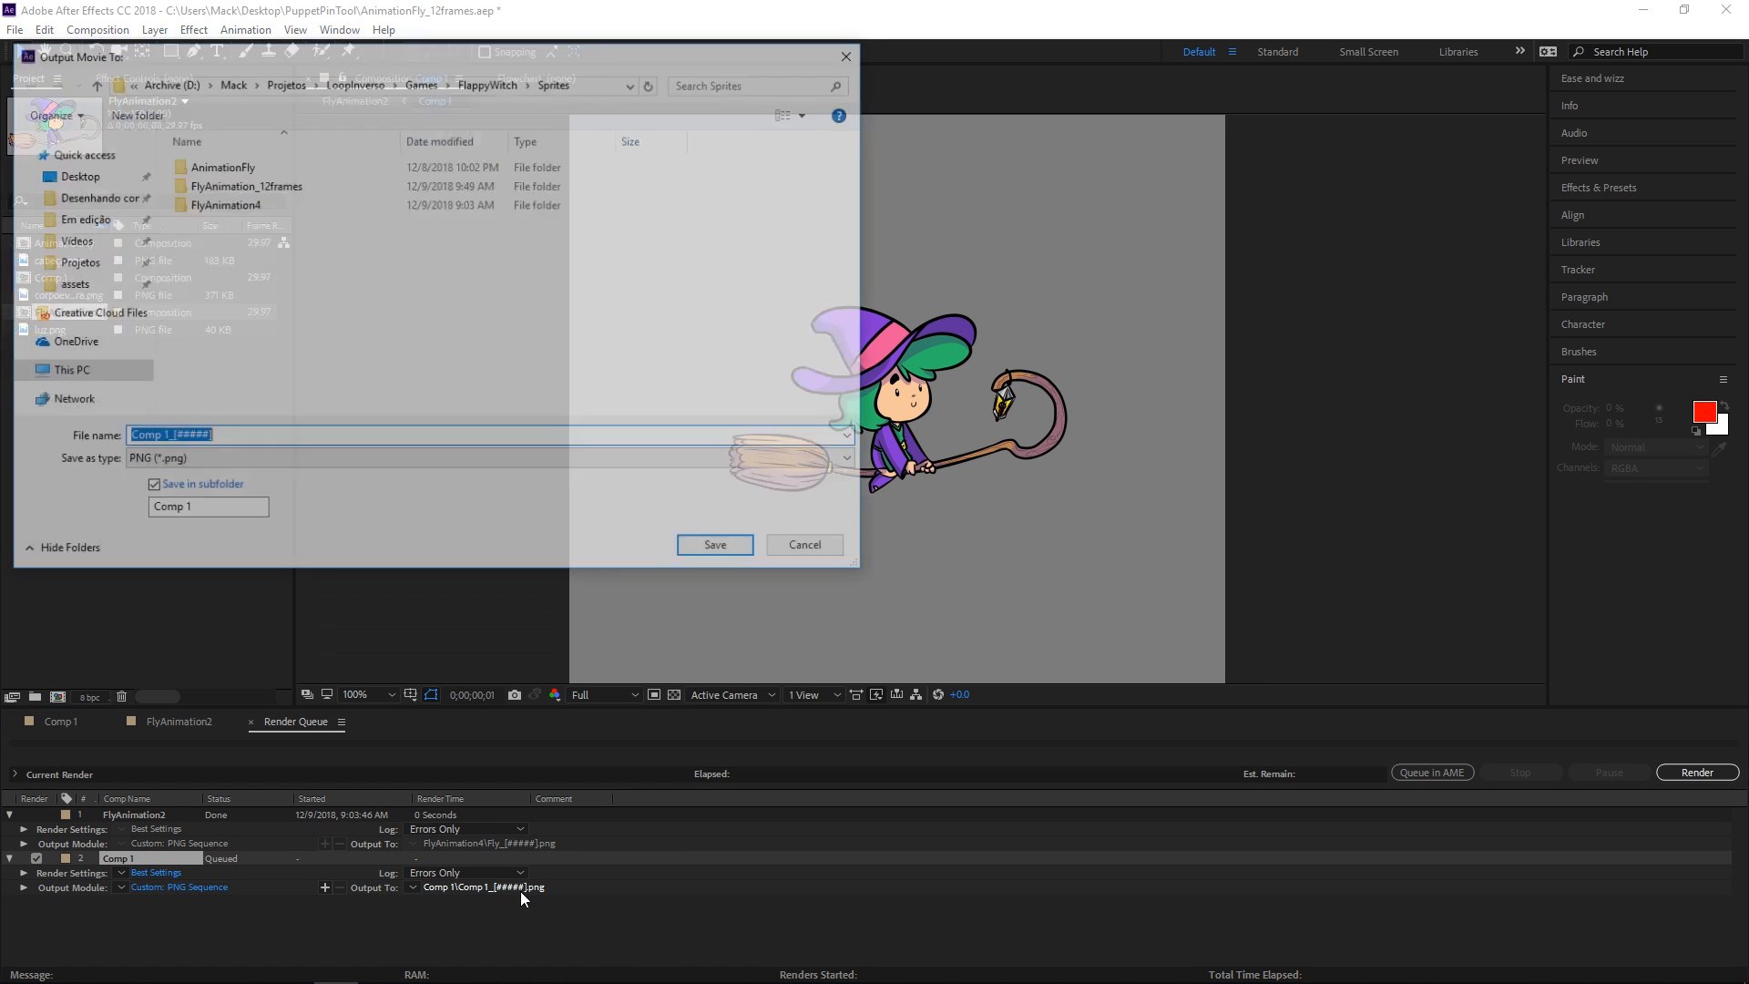
{"action": "left_click", "coordinate": [73, 174]}
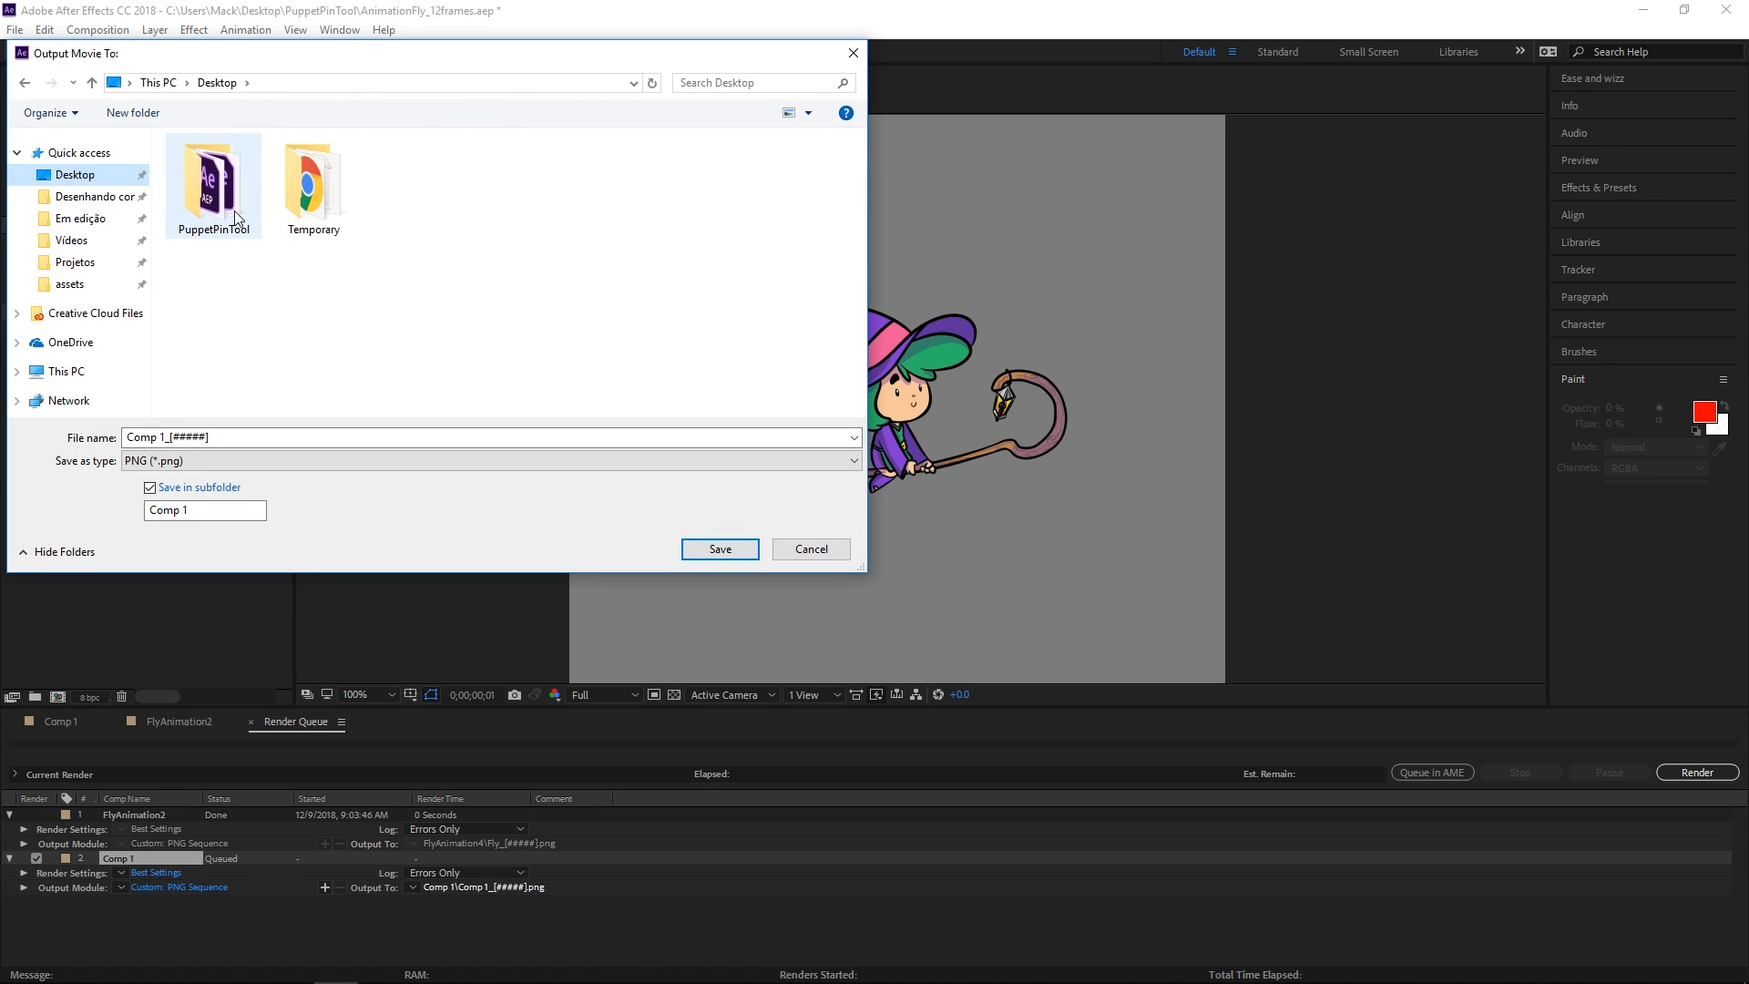
{"action": "double_click", "coordinate": [233, 210]}
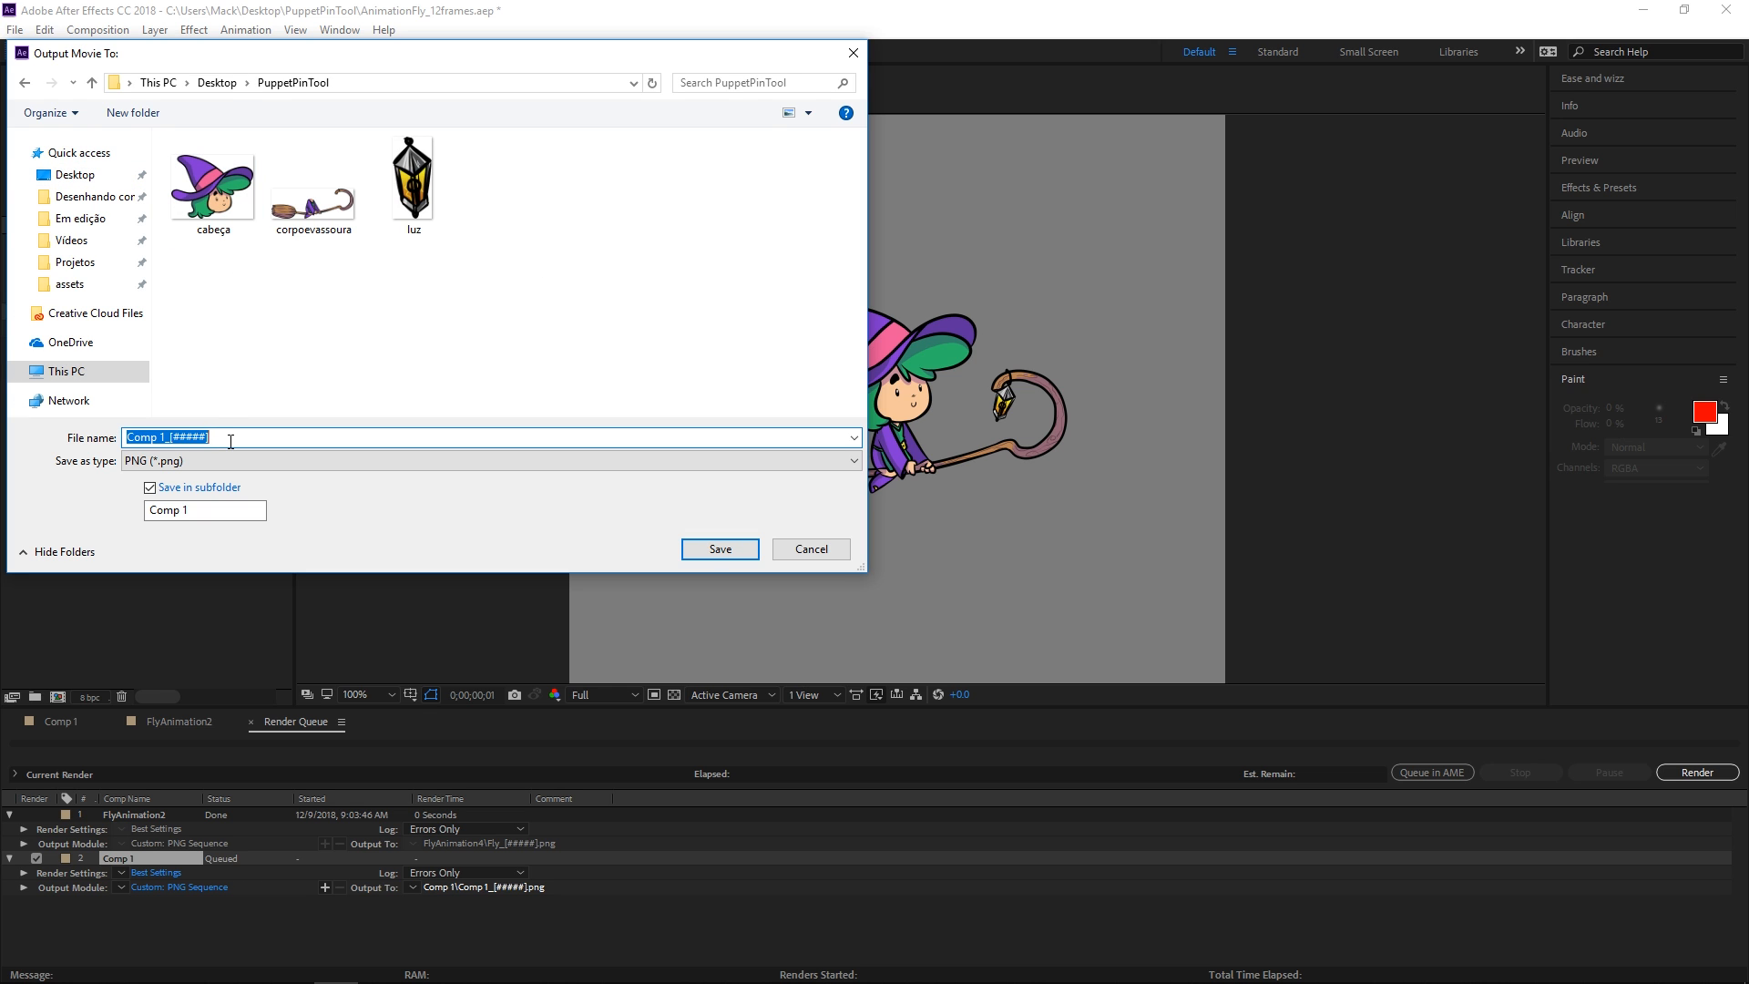
{"action": "type", "text": "ima"}
{"action": "right_click", "coordinate": [512, 328]}
{"action": "mouse_move", "coordinate": [547, 536]}
{"action": "left_click", "coordinate": [806, 539]}
{"action": "type", "text": "sequencia-de-imagens"}
{"action": "key", "text": "Return"}
{"action": "left_click", "coordinate": [709, 541]}
Name the output file bruxinha-animacao and render Comp 1
{"action": "left_click", "coordinate": [625, 440]}
{"action": "type", "text": "bruxinha-animacao"}
{"action": "key", "text": "Return"}
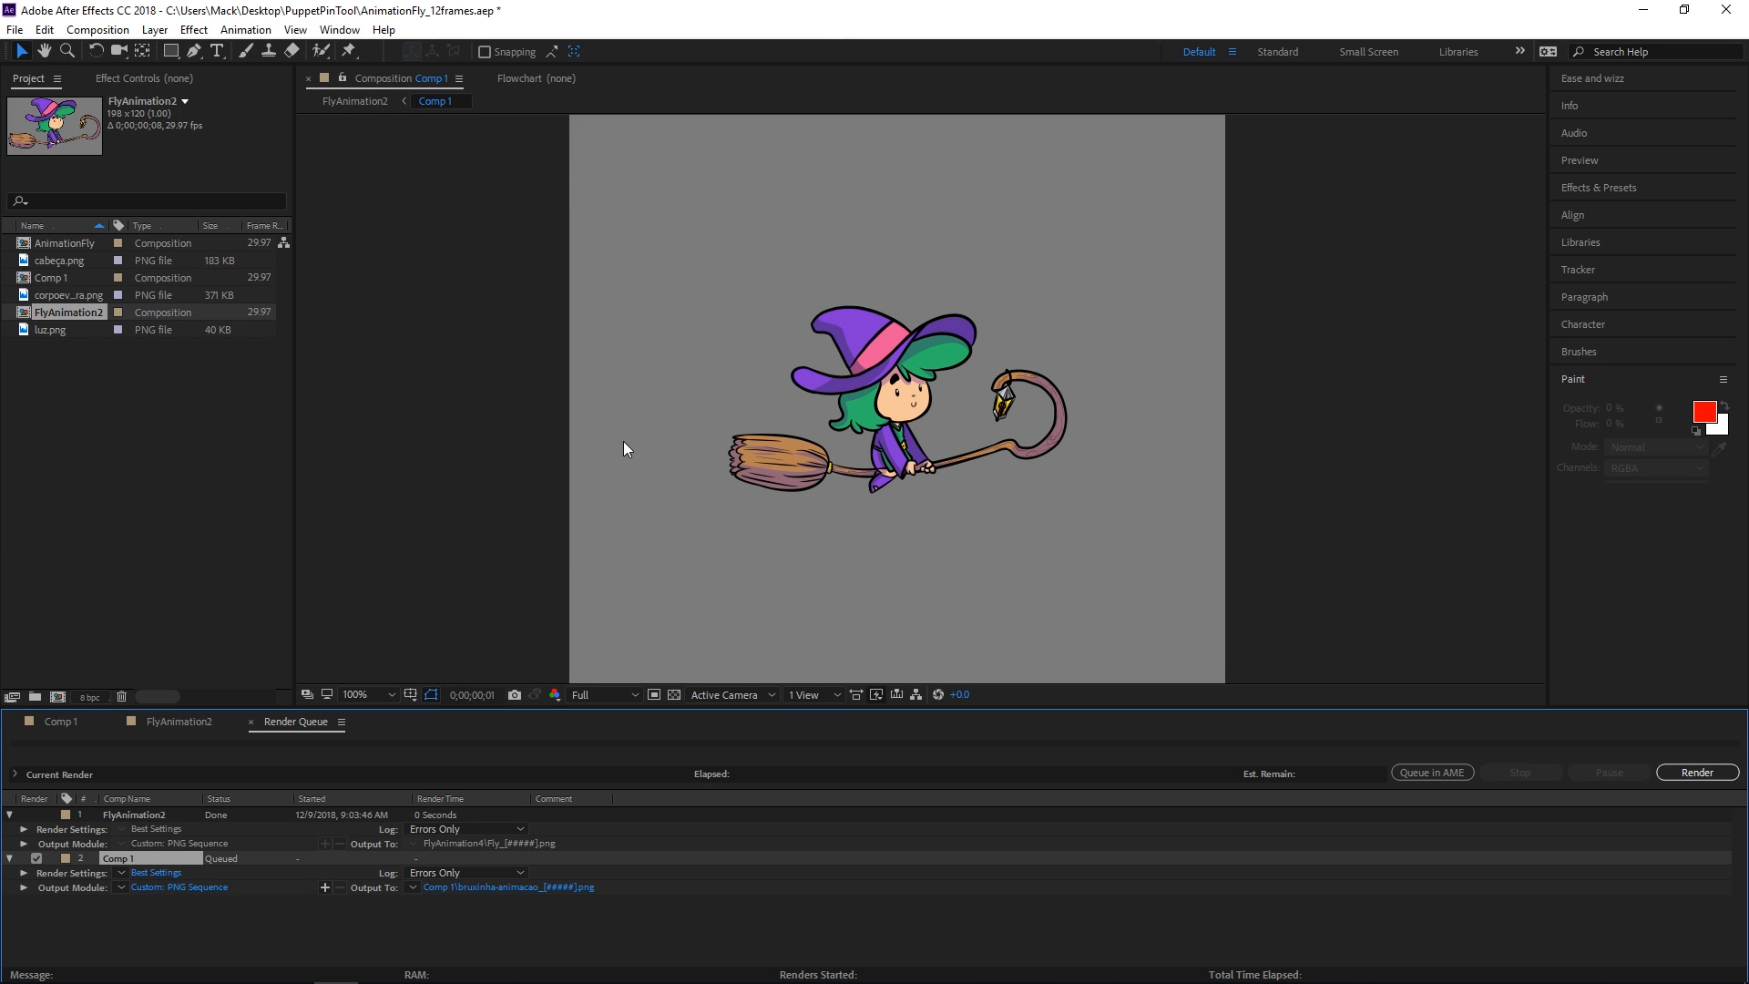
{"action": "left_click", "coordinate": [1696, 772]}
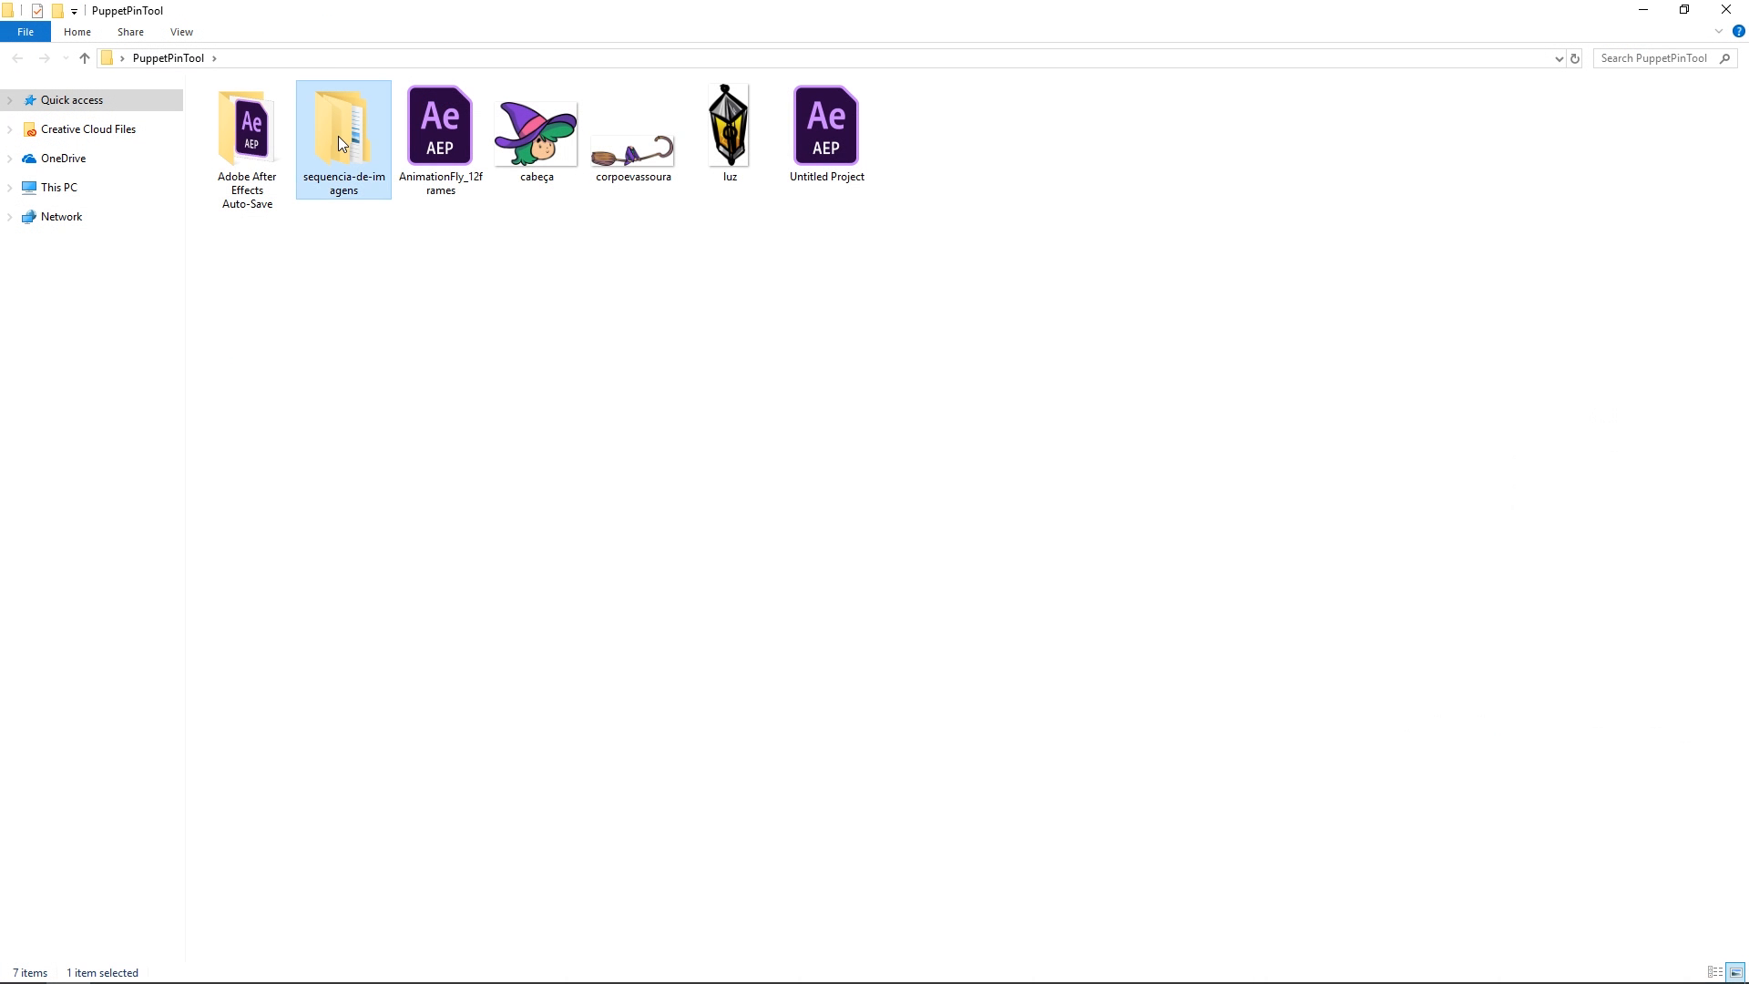
Open the rendered Comp 1 frames folder in Explorer and view the first frame
{"action": "double_click", "coordinate": [340, 137]}
{"action": "double_click", "coordinate": [296, 117]}
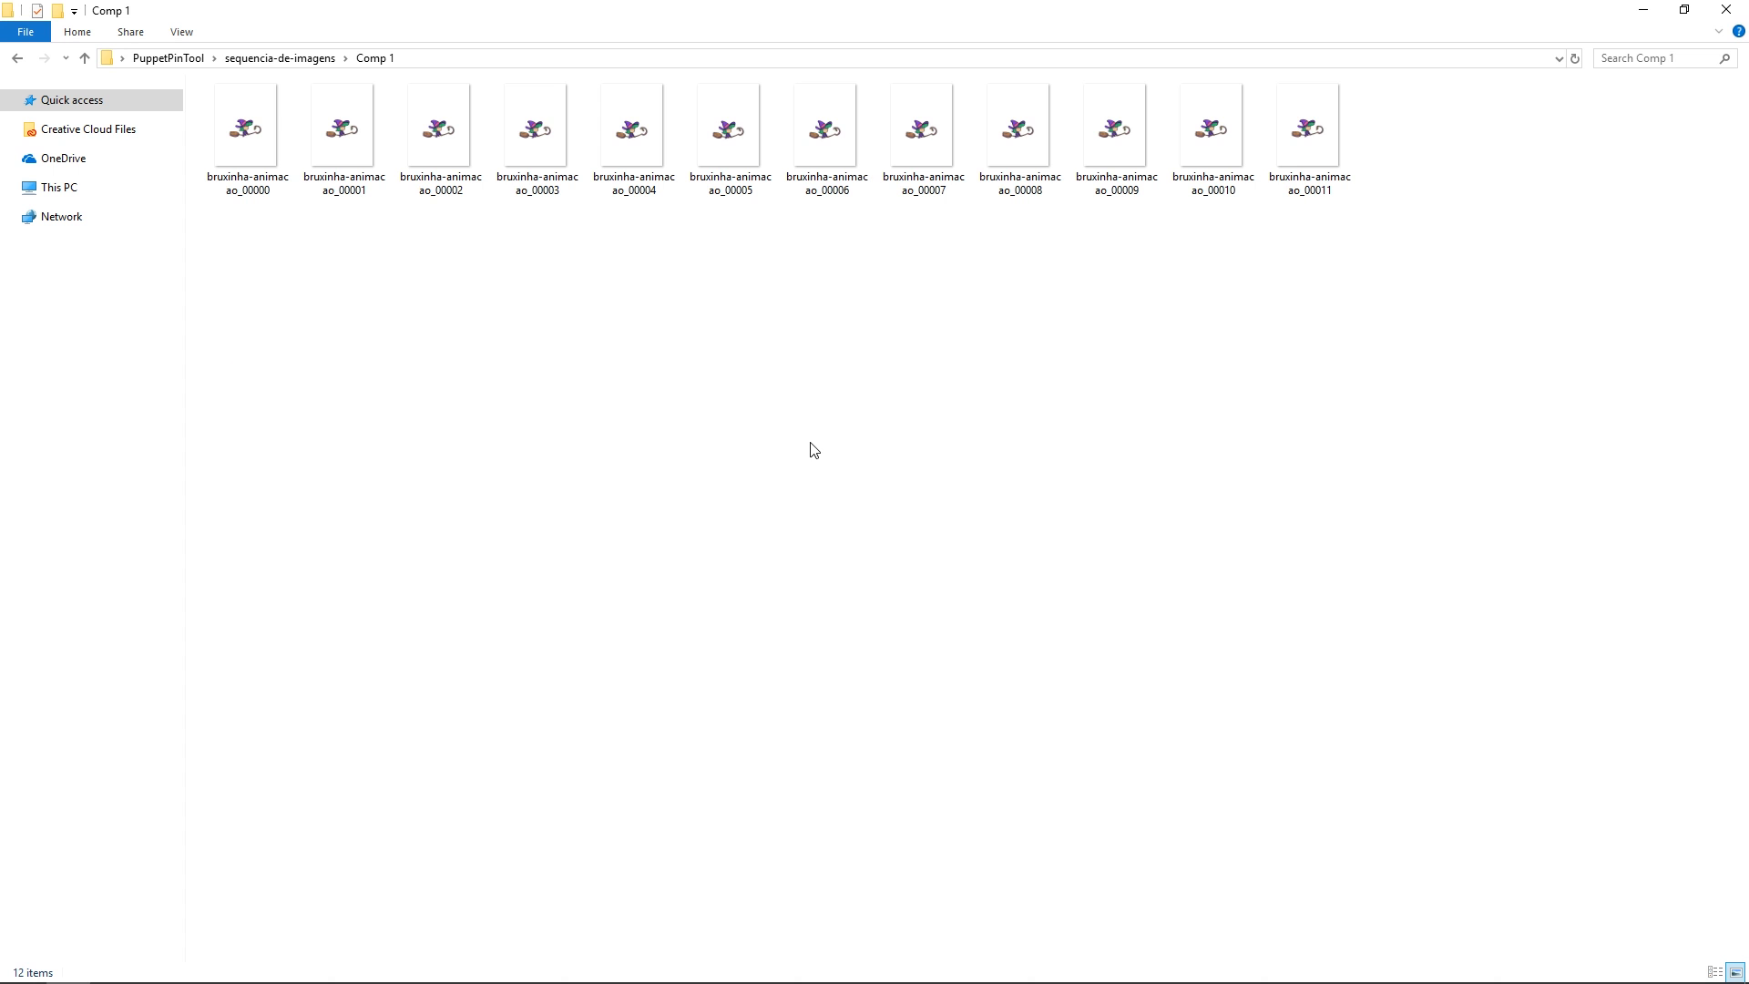
{"action": "left_click_drag", "start_coordinate": [264, 235], "coordinate": [1348, 194]}
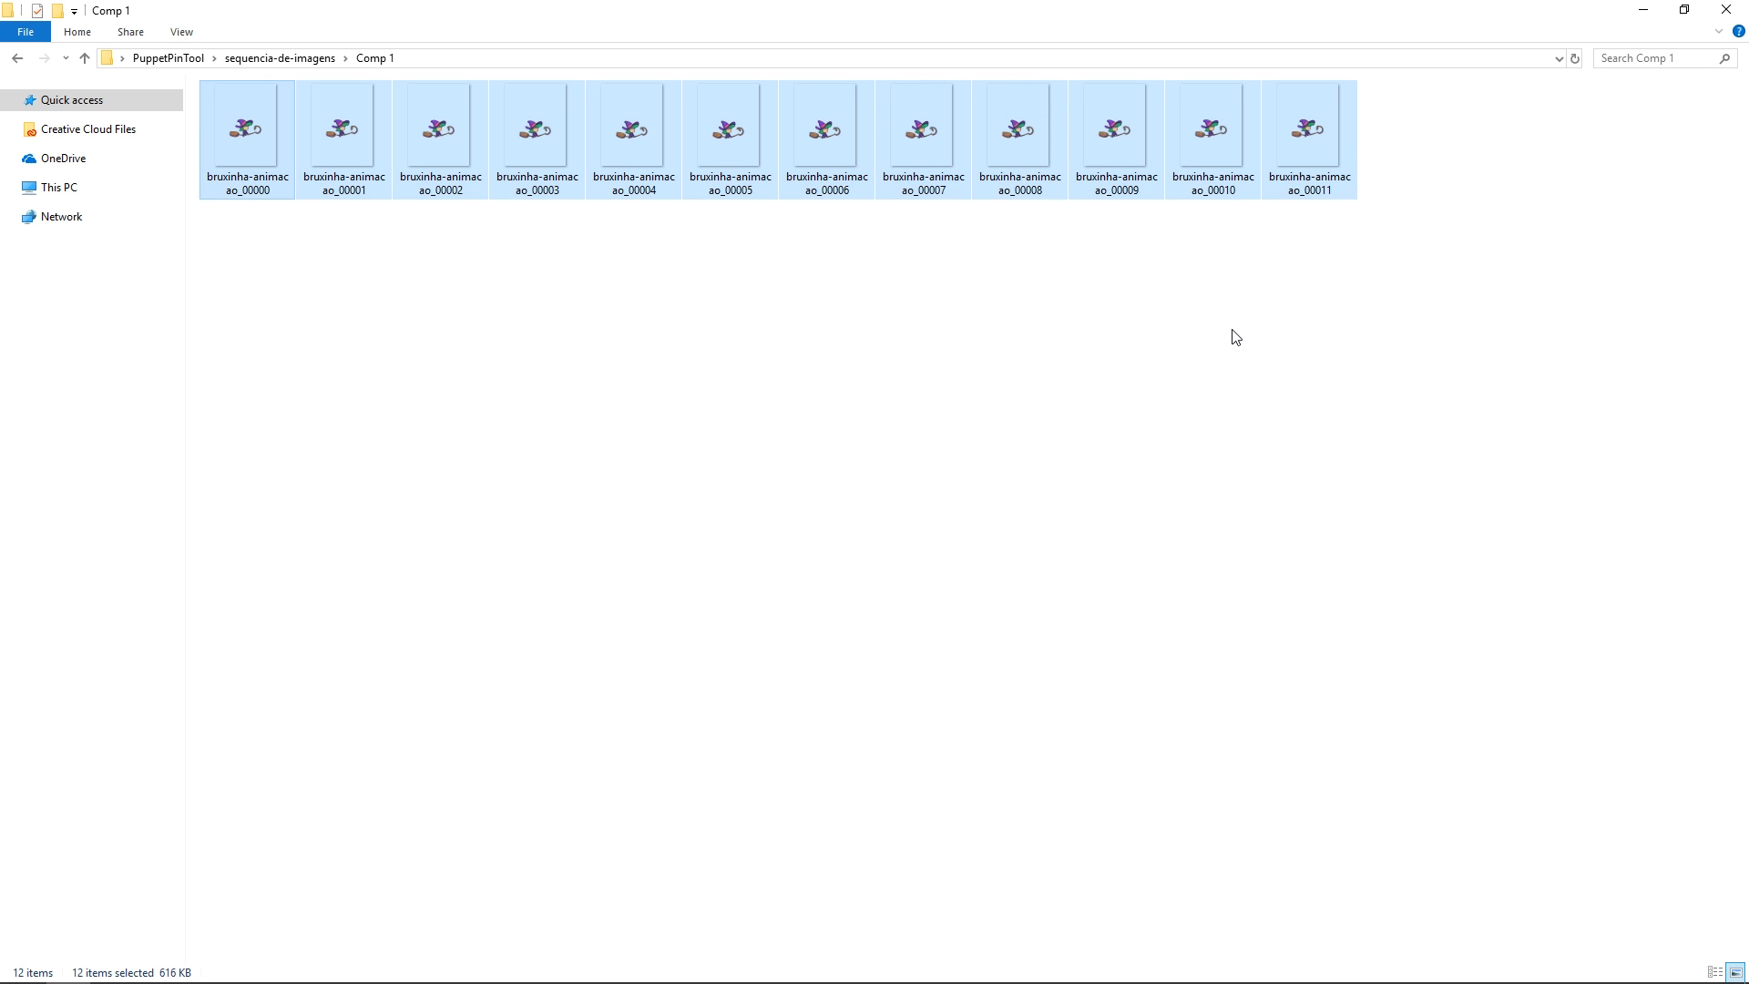
{"action": "left_click", "coordinate": [944, 280]}
{"action": "double_click", "coordinate": [262, 153]}
Step through the rendered witch frames in Photos, close it, and play the After Effects preview
{"action": "key", "text": "Right"}
{"action": "key", "text": "Right"}
{"action": "key", "text": "Right"}
{"action": "key", "text": "Right"}
{"action": "key", "text": "Right"}
{"action": "key", "text": "Right"}
{"action": "key", "text": "Right"}
{"action": "key", "text": "Right"}
{"action": "key", "text": "Right"}
{"action": "key", "text": "Right"}
{"action": "key", "text": "Right"}
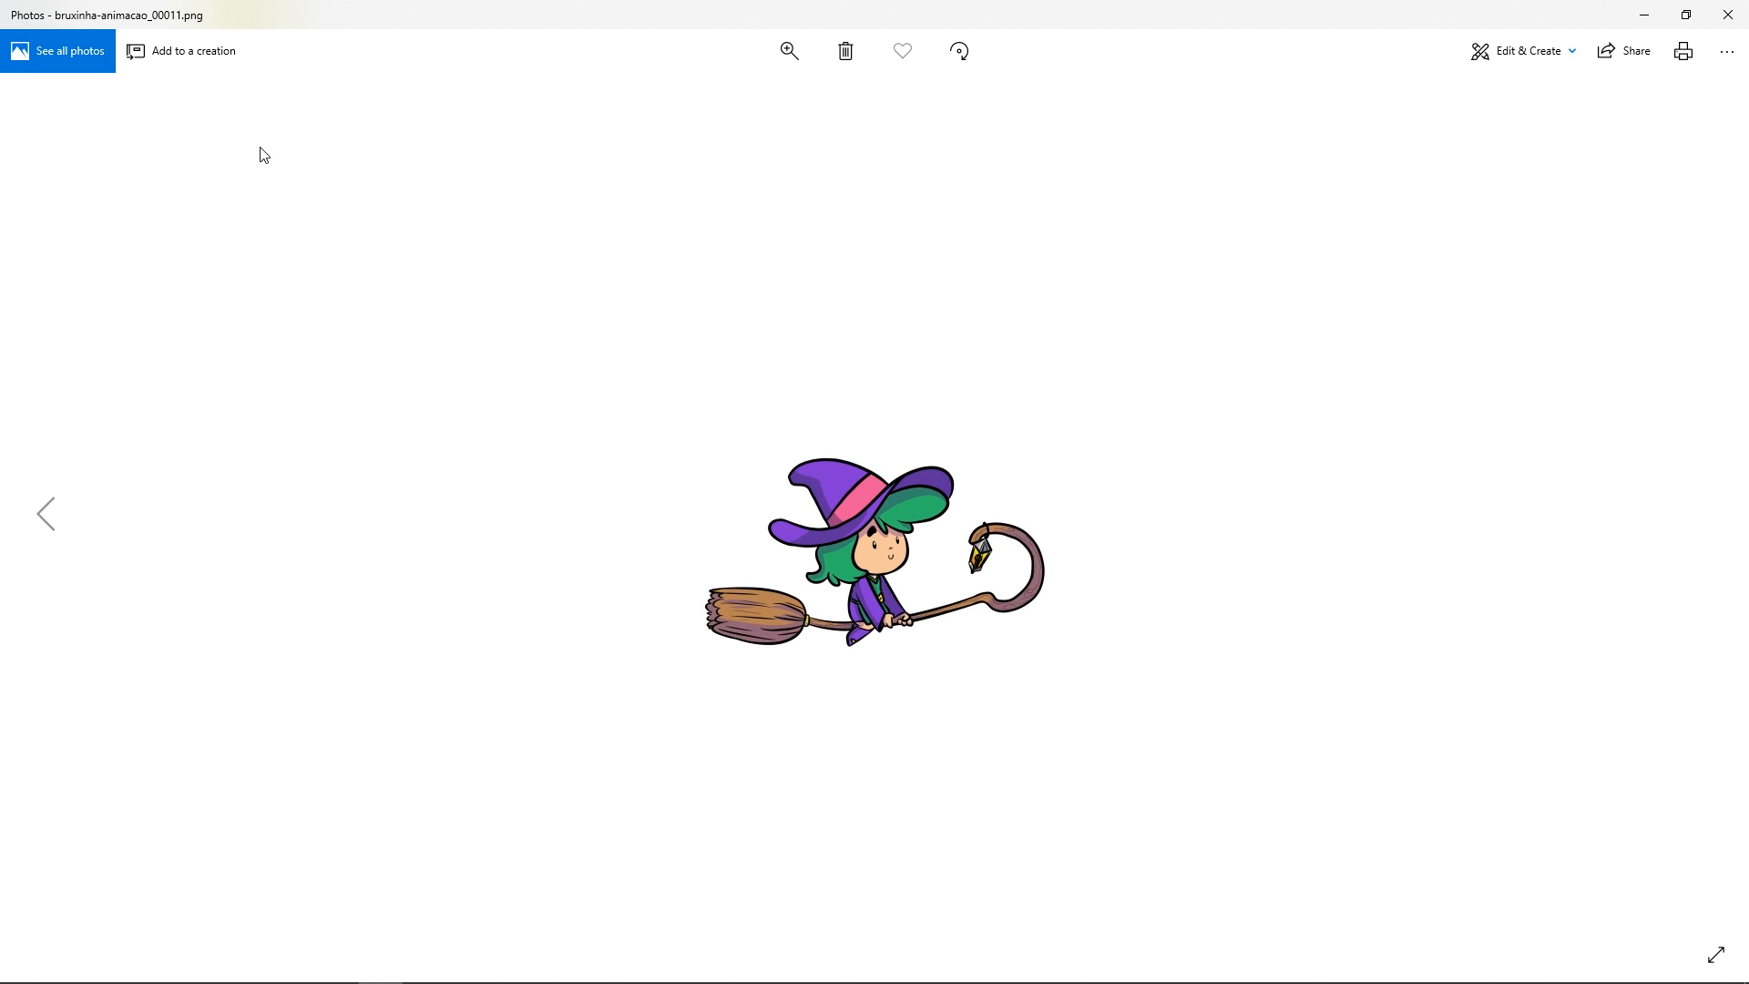
{"action": "key", "text": "Left"}
{"action": "key", "text": "Left"}
{"action": "key", "text": "Left"}
{"action": "key", "text": "Left"}
{"action": "key", "text": "Left"}
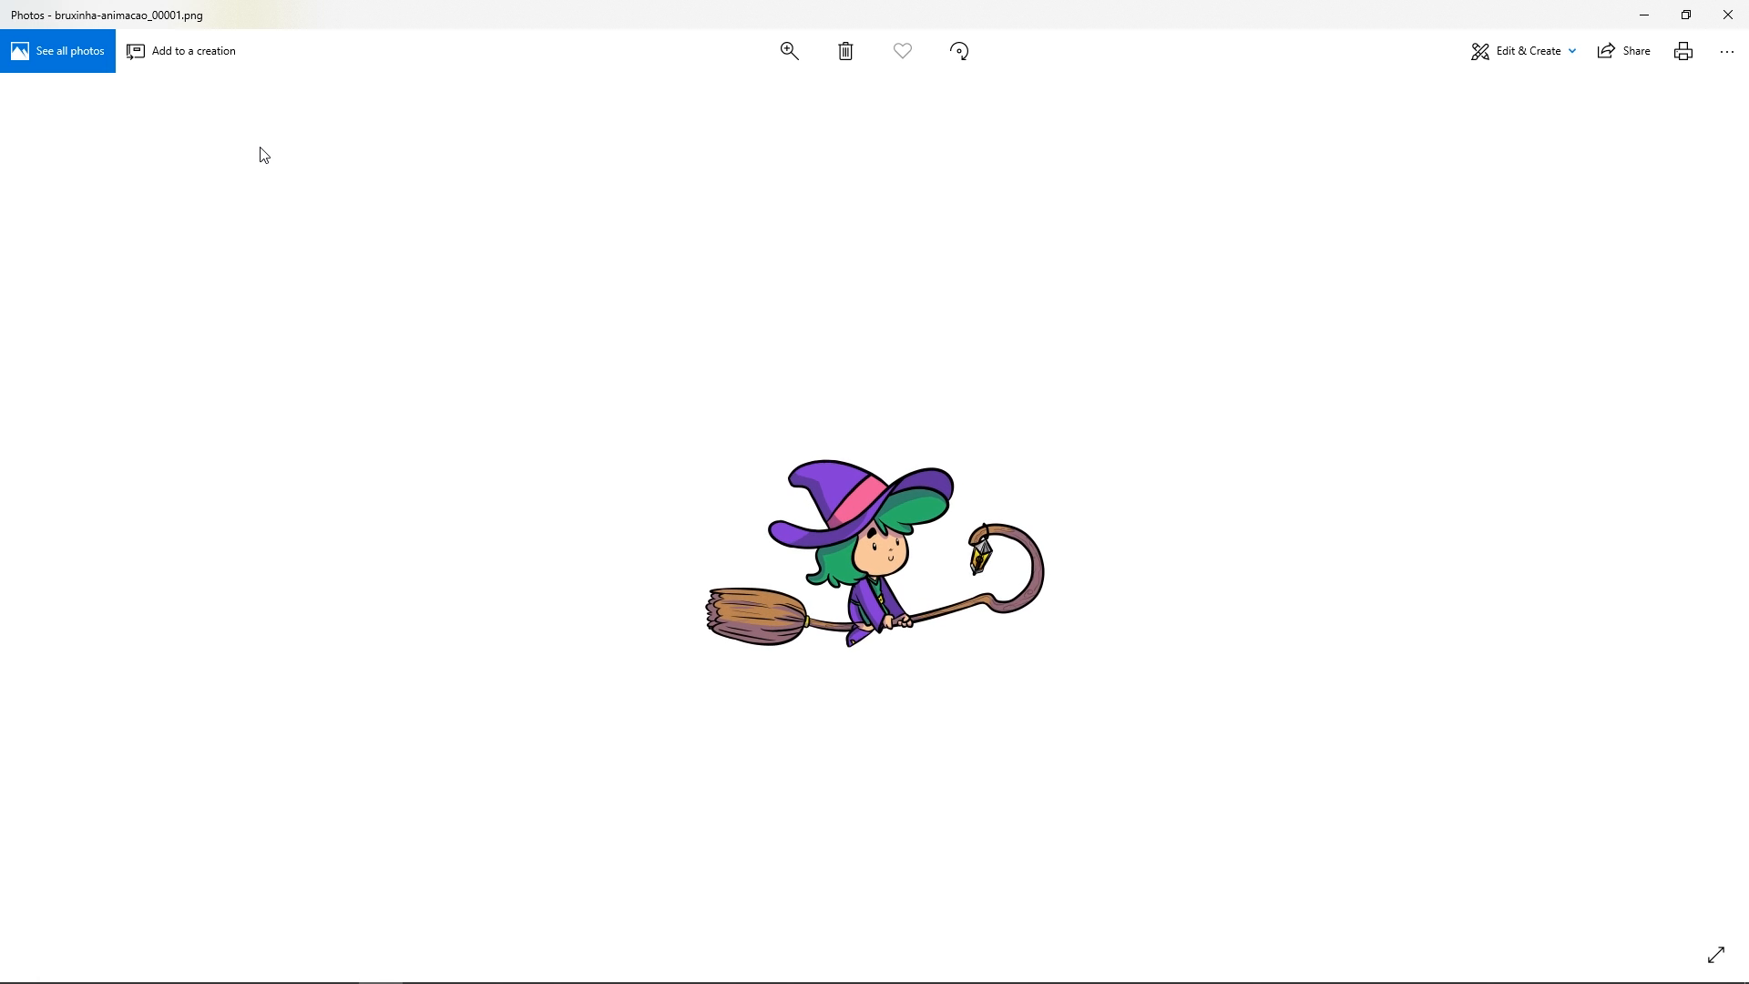
{"action": "key", "text": "Right"}
{"action": "key", "text": "Right"}
{"action": "key", "text": "Right"}
{"action": "key", "text": "Right"}
{"action": "key", "text": "Right"}
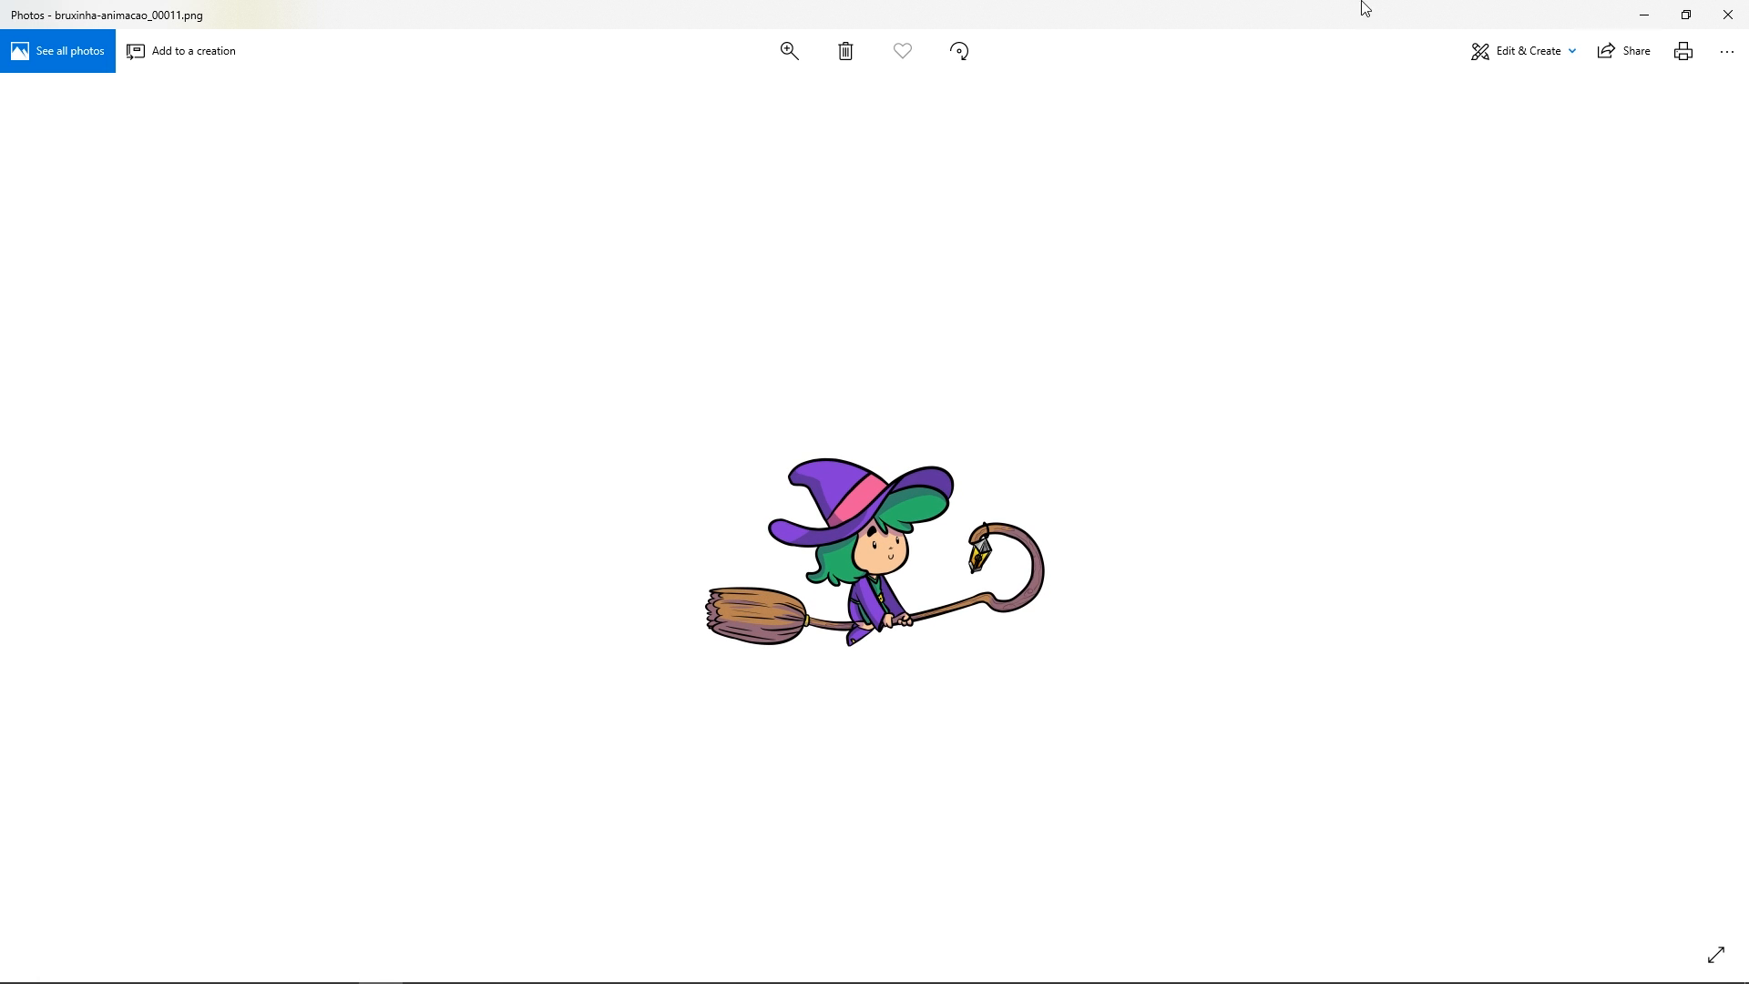
{"action": "left_click", "coordinate": [1727, 14]}
{"action": "key", "text": "space"}
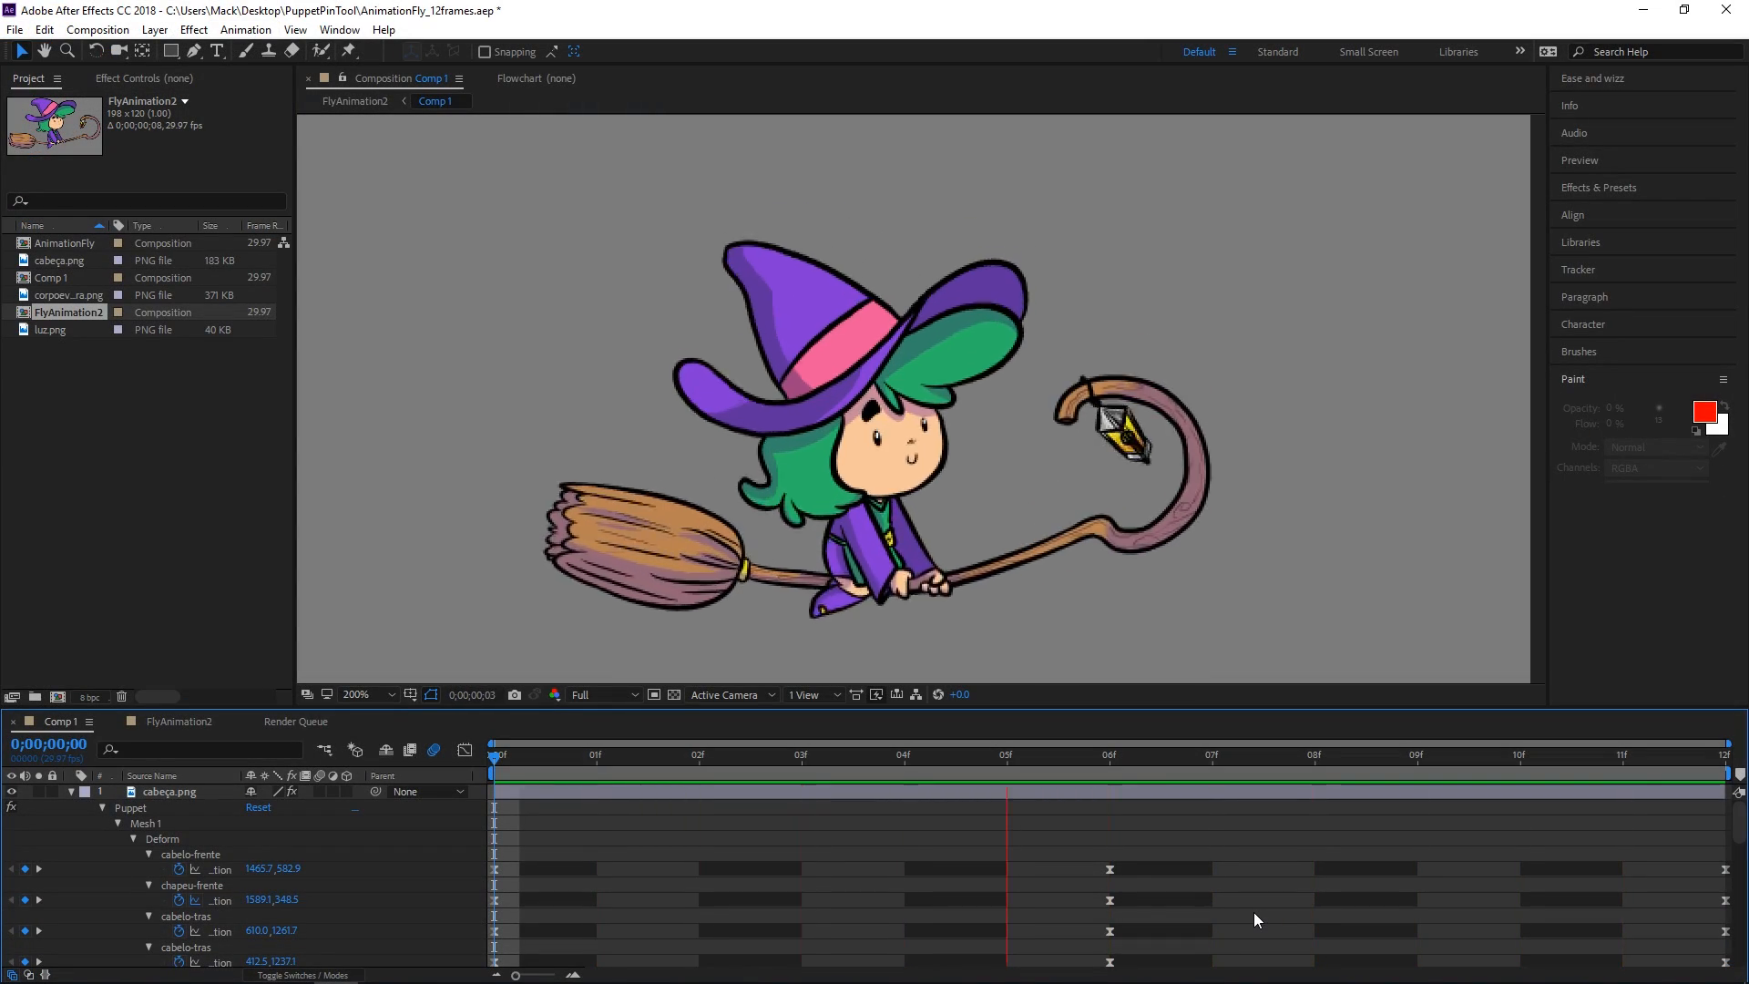
Set the Comp 1 viewer magnification to 100%
{"action": "left_click", "coordinate": [373, 690]}
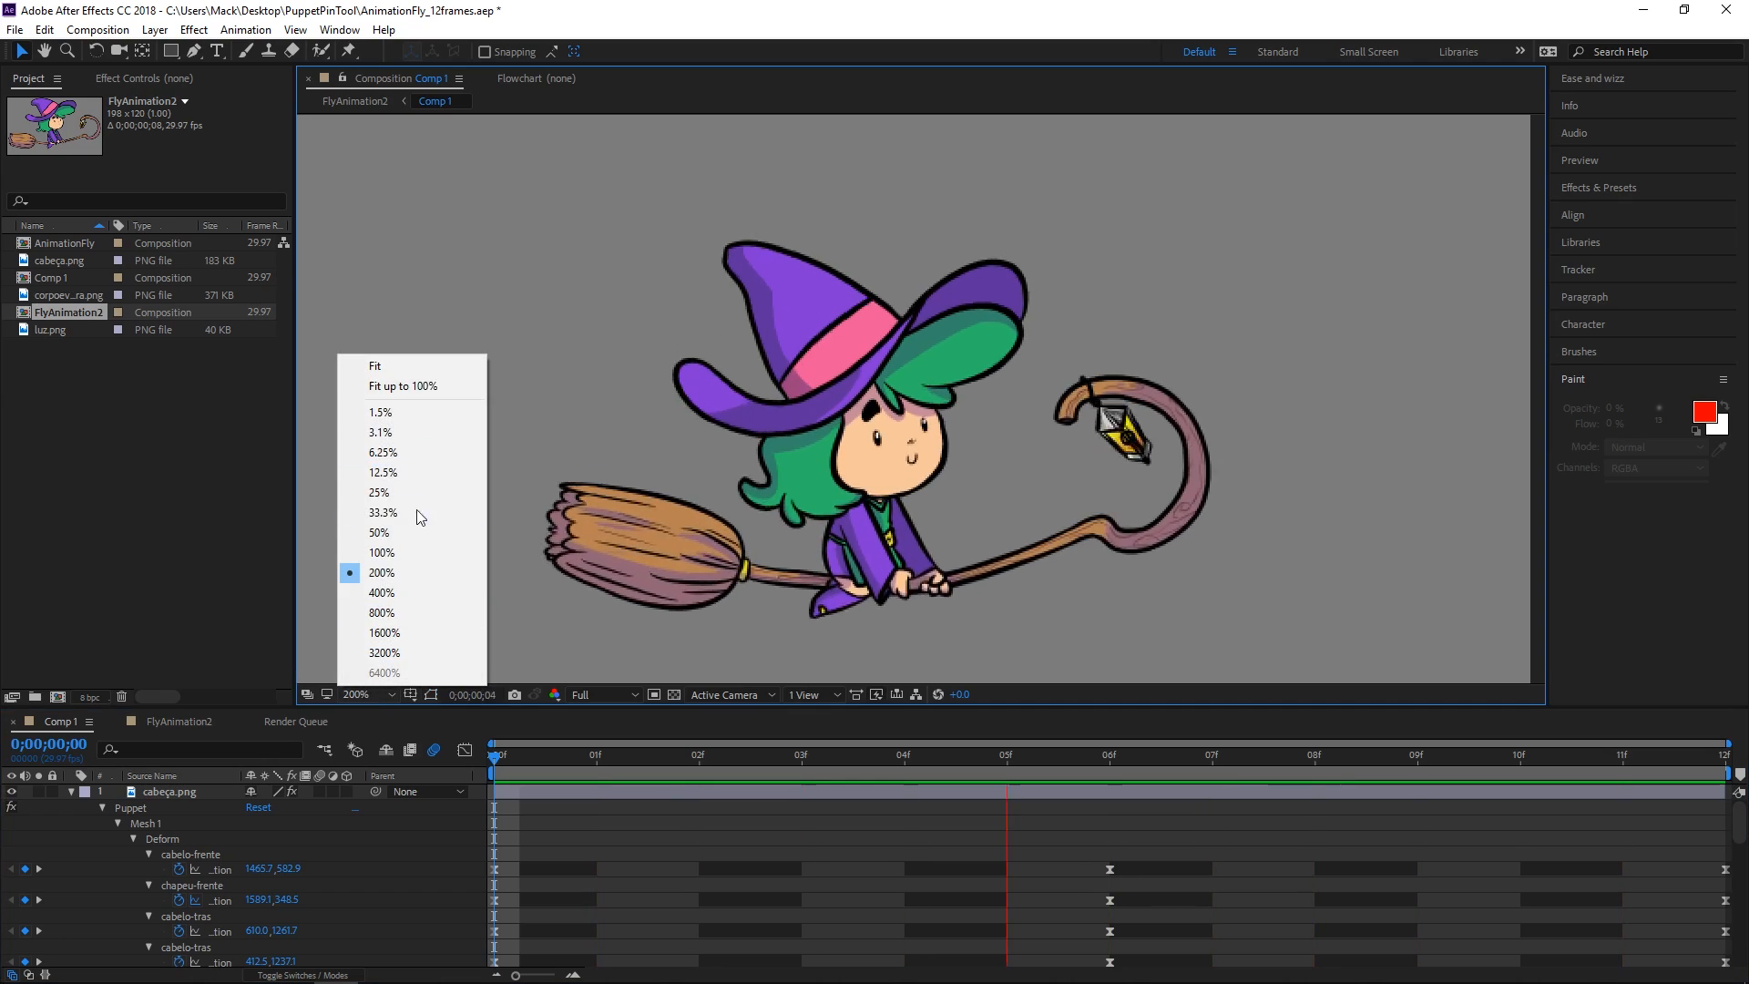
{"action": "left_click", "coordinate": [402, 550]}
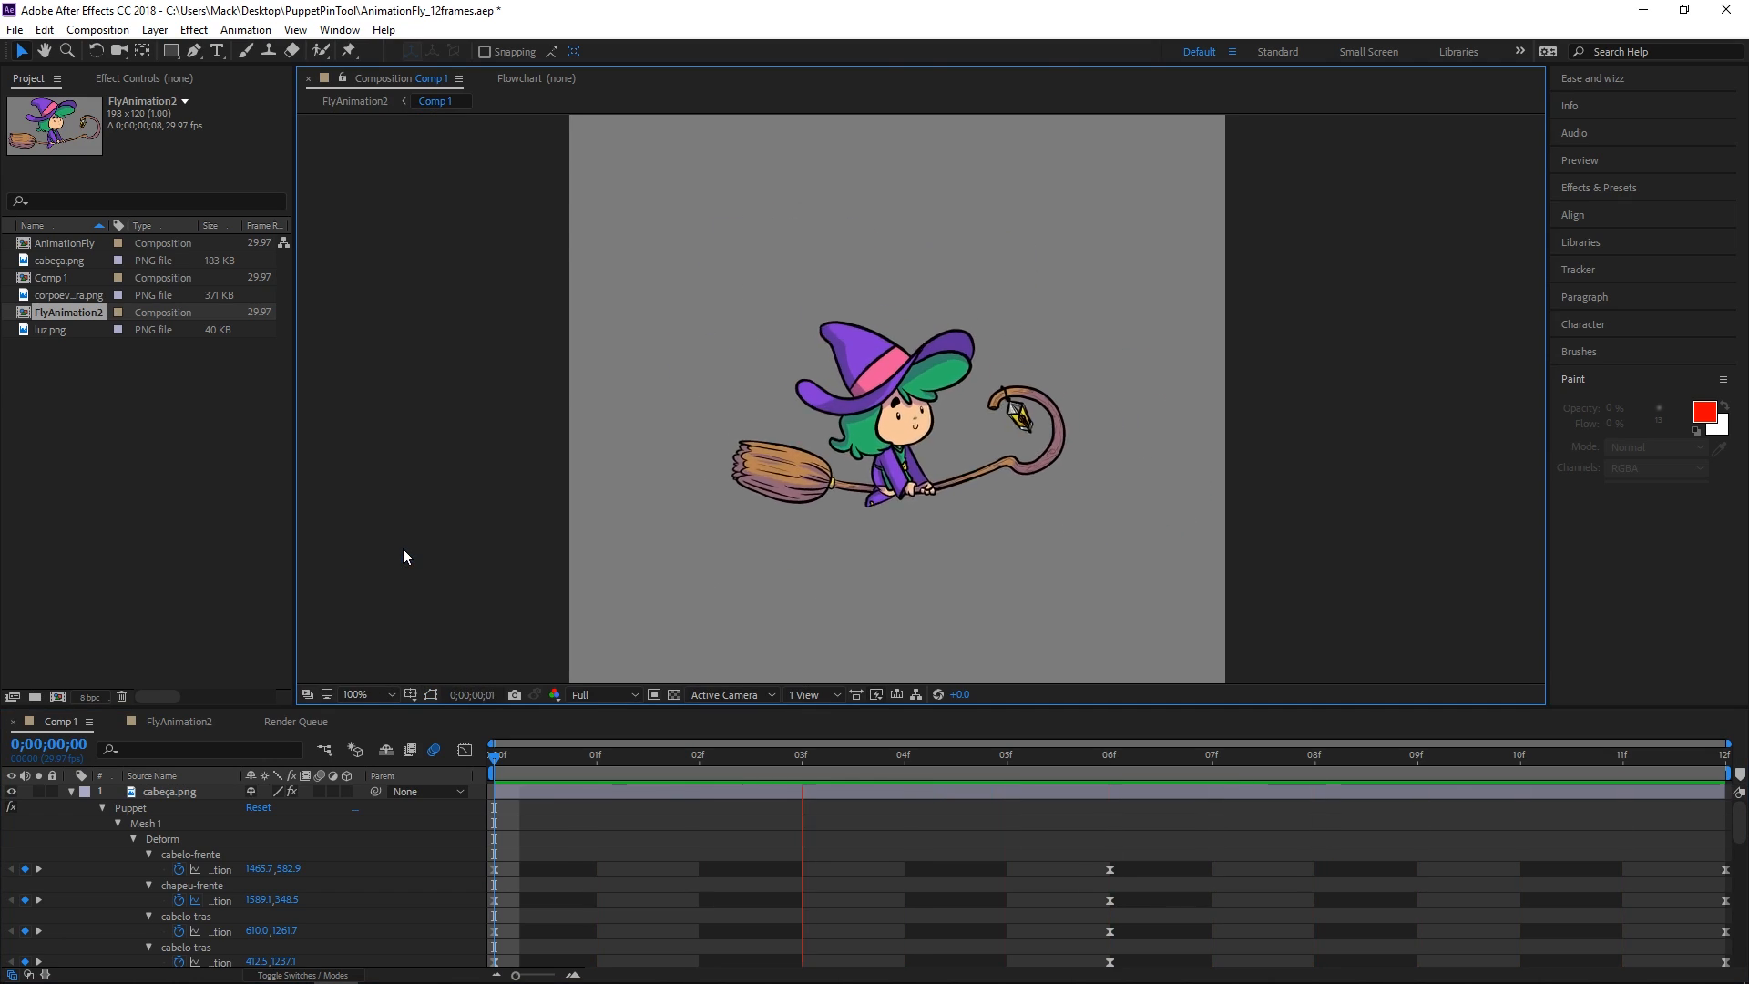